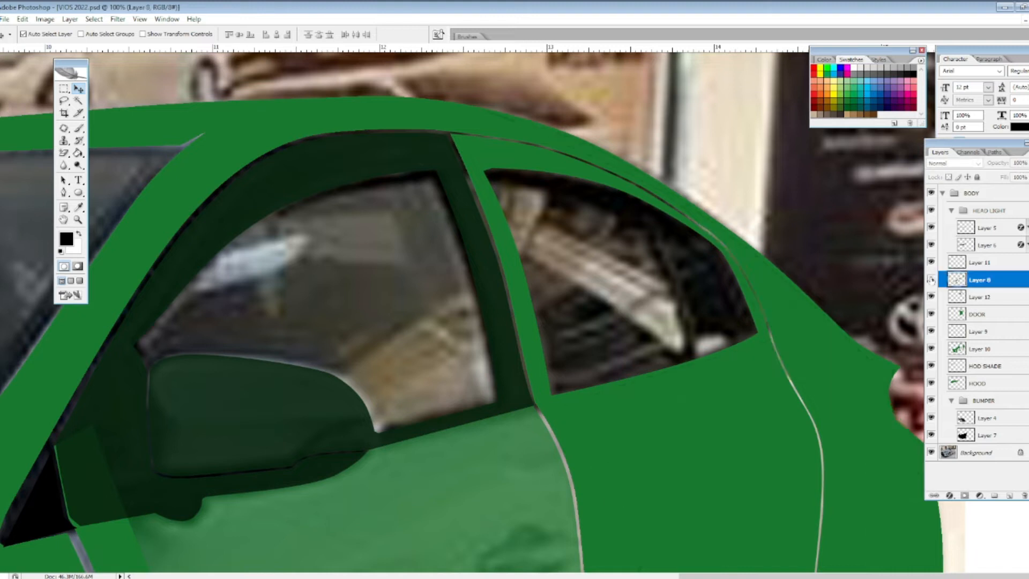
# - Fill a selection of the green body's shape with black on a new layer above Layer 10, and hide the green body layer
pyautogui.click(931, 348)
pyautogui.keyDown('ctrl'); pyautogui.click(957, 349); pyautogui.keyUp('ctrl')
pyautogui.click(1009, 494)
pyautogui.press('g')
pyautogui.click(509, 153)
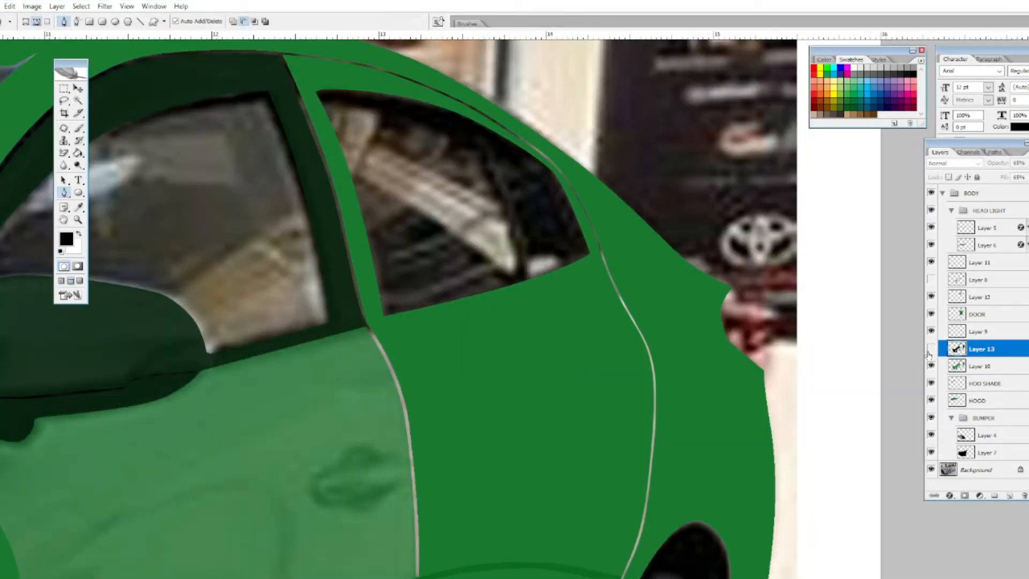
pyautogui.click(931, 366)
pyautogui.click(931, 348)
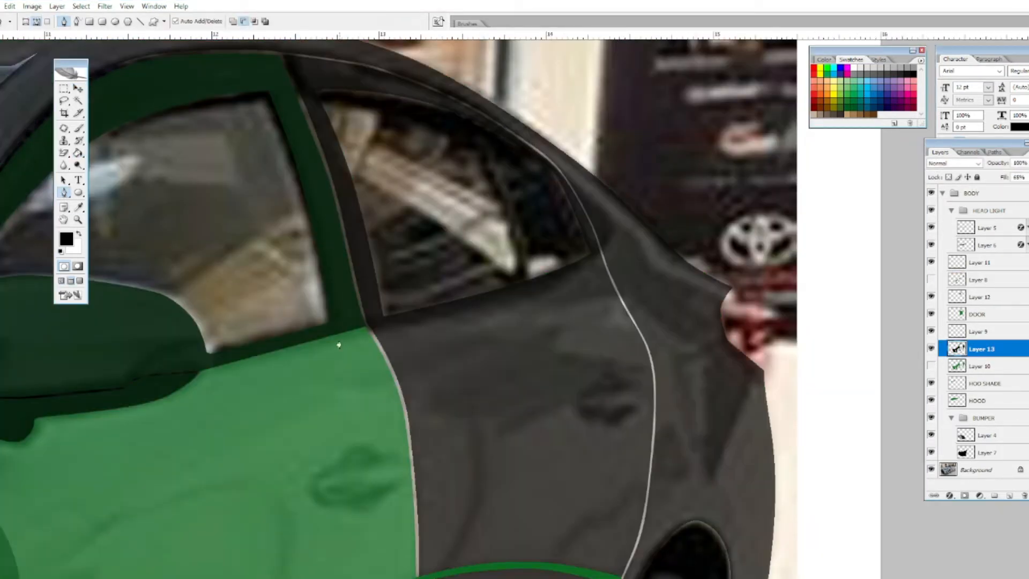
# - Raise the fill of the dark front window frame layer until the black is fully opaque
pyautogui.hotkey('ctrl', '-')
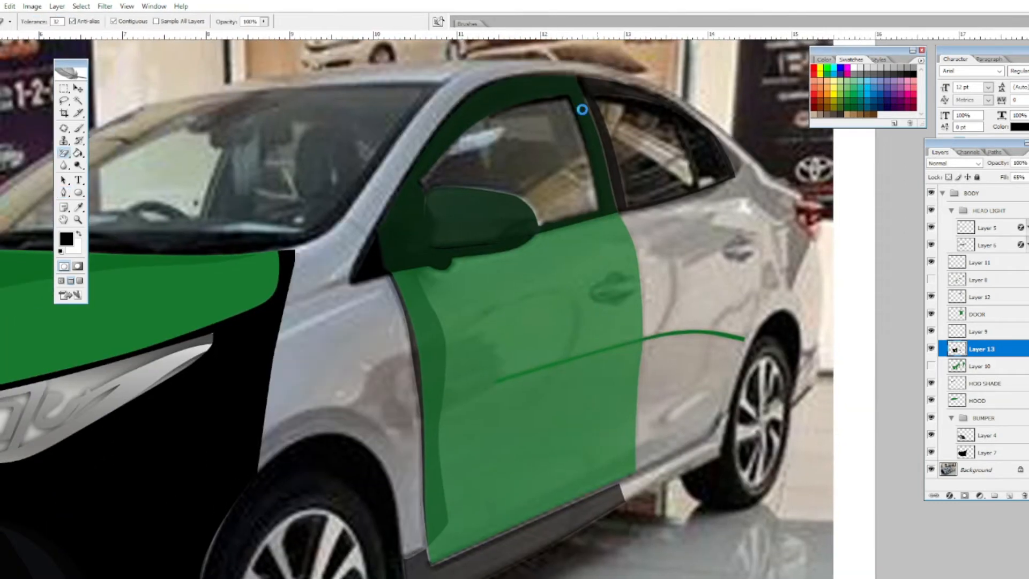
pyautogui.press('v')
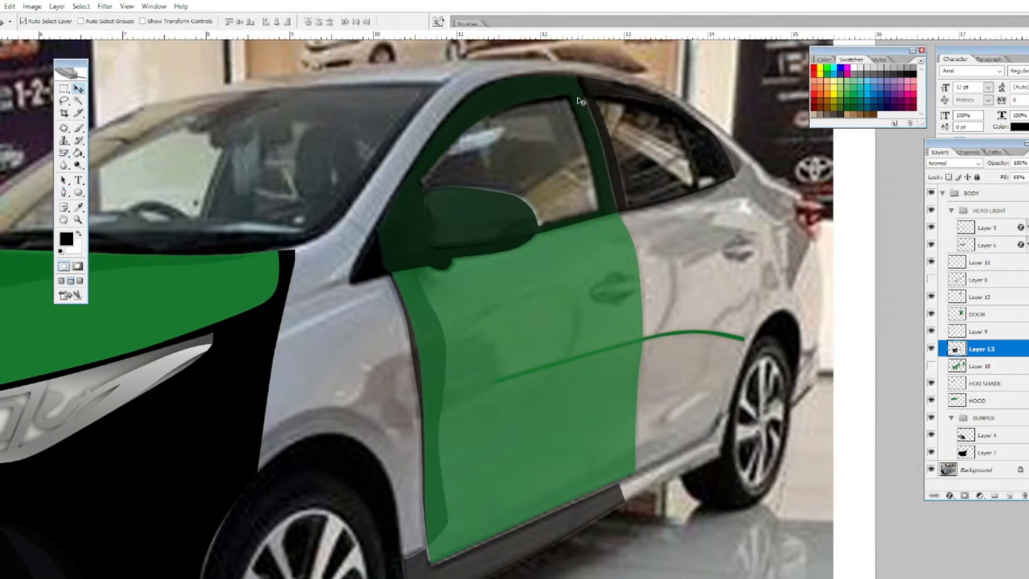
pyautogui.click(579, 100)
pyautogui.click(1027, 177)
pyautogui.moveTo(1015, 187); pyautogui.dragTo(1028, 187)
# - Try to erase the side mirror area from the black window frame layer with the Magic Eraser
pyautogui.rightClick(482, 223)
pyautogui.click(483, 223)
pyautogui.click(931, 297)
pyautogui.click(932, 298)
pyautogui.click(64, 152)
pyautogui.click(483, 221)
pyautogui.hotkey('ctrl', 'z')
# - Outline the side mirror with a pen path and delete the mirror area from the black window frame layer
pyautogui.hotkey('ctrl', '+')
pyautogui.hotkey('ctrl', '+')
pyautogui.hotkey('ctrl', '+')
pyautogui.click(64, 192)
pyautogui.click(267, 102)
pyautogui.moveTo(258, 176); pyautogui.dragTo(258, 219)
pyautogui.click(294, 63)
pyautogui.hotkey('ctrl', 'Return')
pyautogui.press('Delete')
pyautogui.hotkey('ctrl', 'z')
pyautogui.hotkey('ctrl', 'shift', 'i')
pyautogui.press('Delete')
pyautogui.hotkey('ctrl', 'd')
# - Set the fill of the DOOR layer to 100%
pyautogui.hotkey('ctrl', '-')
pyautogui.hotkey('ctrl', '-')
pyautogui.hotkey('ctrl', '-')
pyautogui.press('v')
pyautogui.click(650, 324)
pyautogui.click(1025, 177)
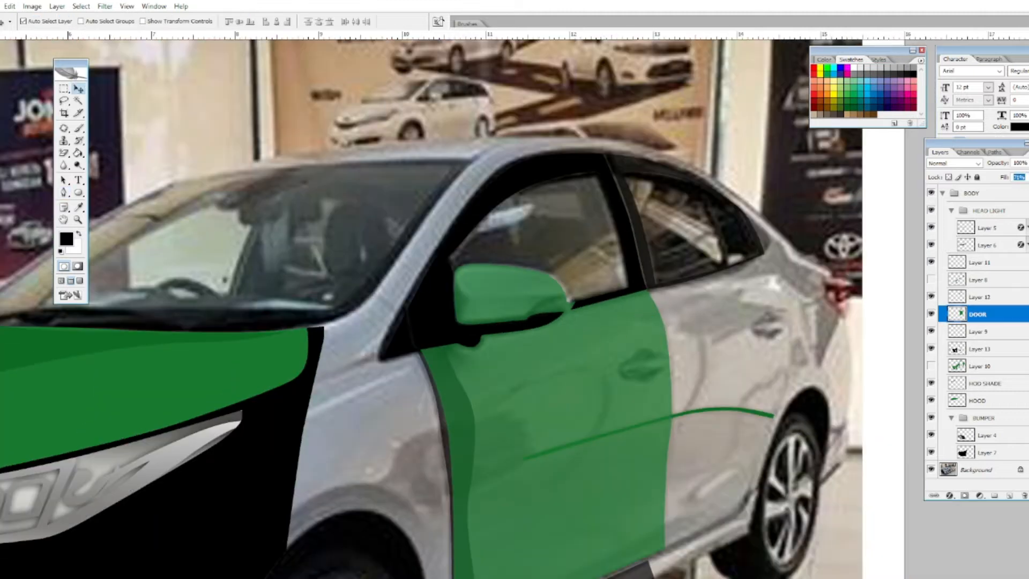
pyautogui.write('100')
pyautogui.press('Return')
# - Compare the car's side with the green body layer and Layer 9 shown and hidden
pyautogui.hotkey('ctrl', '-')
pyautogui.click(932, 366)
pyautogui.click(932, 366)
pyautogui.click(931, 332)
pyautogui.click(932, 331)
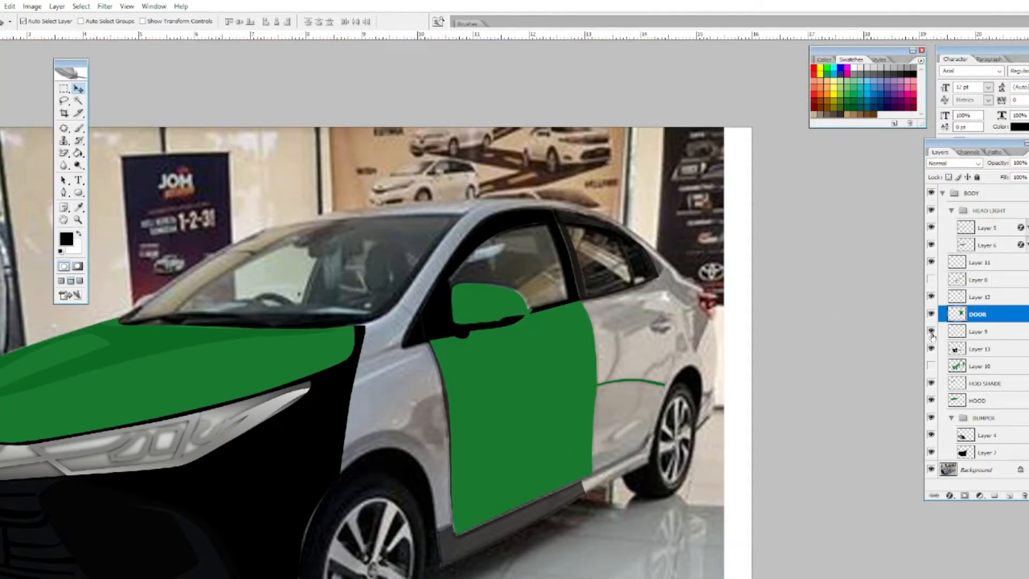
pyautogui.click(931, 366)
pyautogui.hotkey('ctrl', '+')
pyautogui.hotkey('ctrl', '+')
# - Set the fill of Layer 13, the black rear window frame, to 100% with the green body layer hidden
pyautogui.click(981, 349)
pyautogui.click(931, 366)
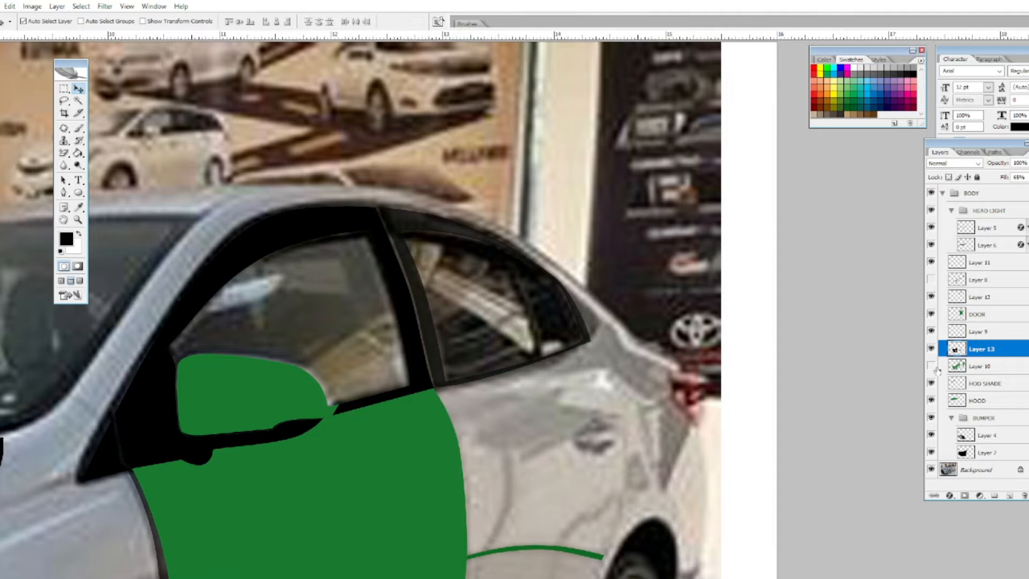
pyautogui.click(1019, 177)
pyautogui.hotkey('ctrl', '-')
pyautogui.hotkey('ctrl', '-')
pyautogui.write('100')
pyautogui.press('Return')
# - Delete the leftover black around the lower door and sill from Layer 13, and show the green body layer again
pyautogui.press('m')
pyautogui.moveTo(641, 281); pyautogui.dragTo(291, 524)
pyautogui.press('Delete')
pyautogui.hotkey('ctrl', 'd')
pyautogui.moveTo(322, 375); pyautogui.dragTo(518, 375)
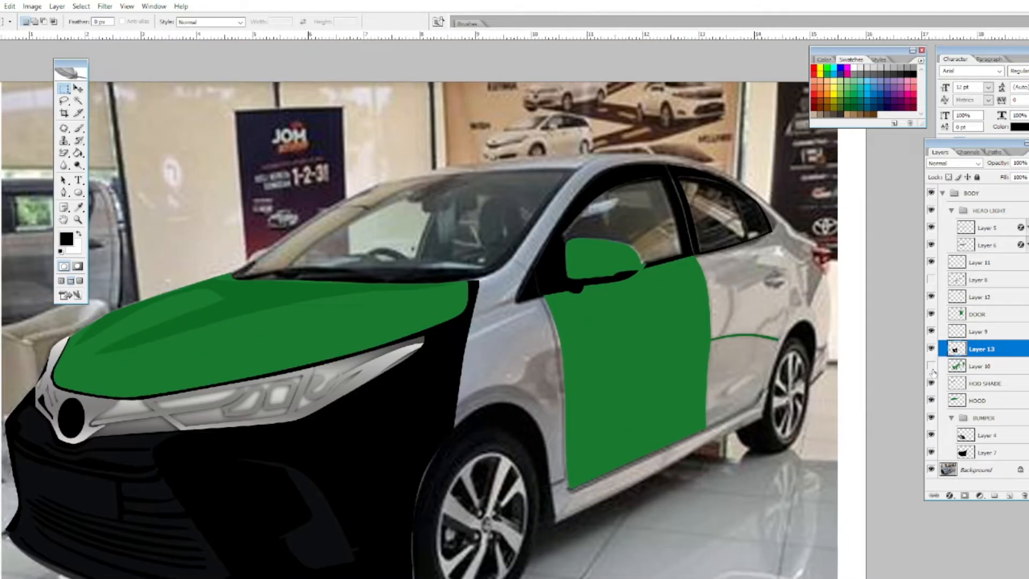
pyautogui.click(932, 366)
# - Add a new layer above HOOD and trace a pen path around both side doors, following the sill, rear seam and window frames
pyautogui.click(64, 191)
pyautogui.click(981, 401)
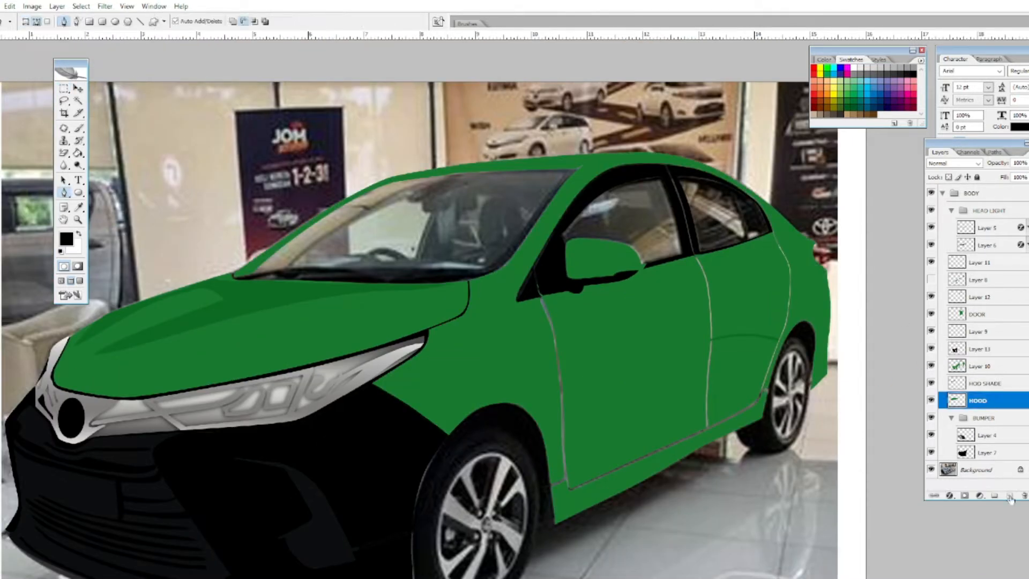
pyautogui.click(995, 496)
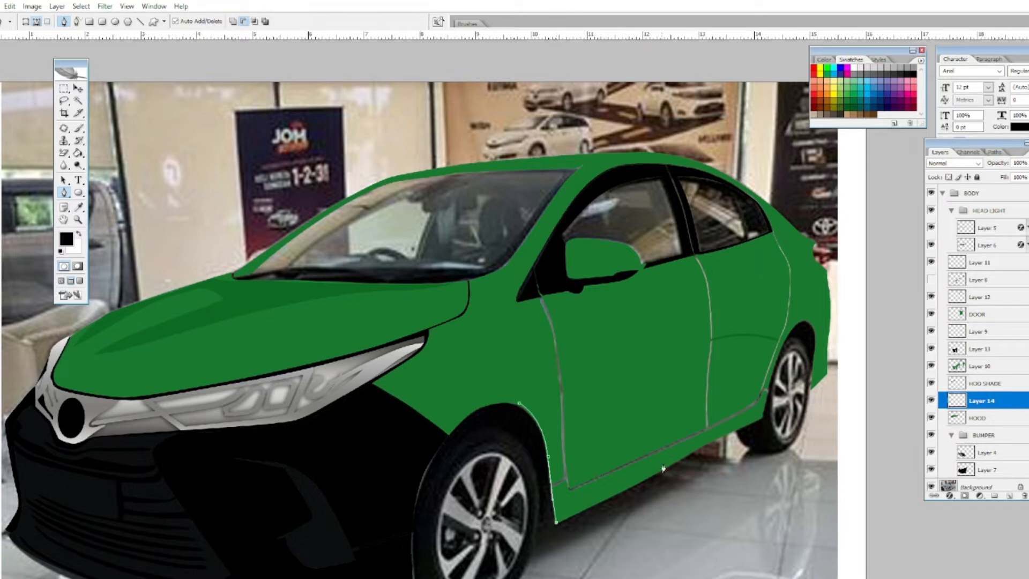
pyautogui.scroll(2, 761, 243)
pyautogui.moveTo(761, 243); pyautogui.dragTo(625, 372)
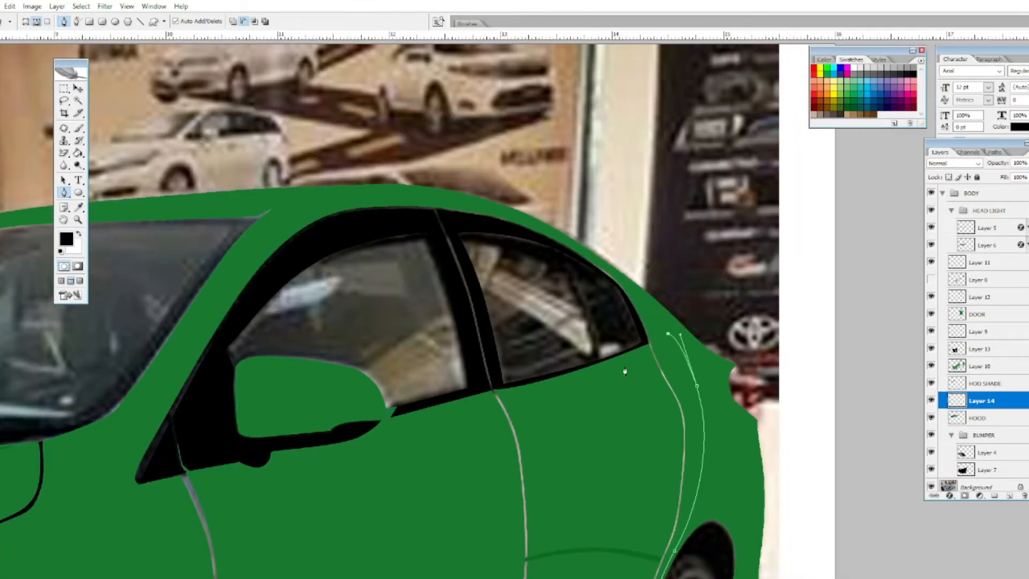
pyautogui.click(448, 223)
pyautogui.moveTo(377, 223); pyautogui.dragTo(326, 243)
pyautogui.moveTo(326, 243); pyautogui.dragTo(473, 182)
pyautogui.moveTo(376, 266); pyautogui.dragTo(368, 291)
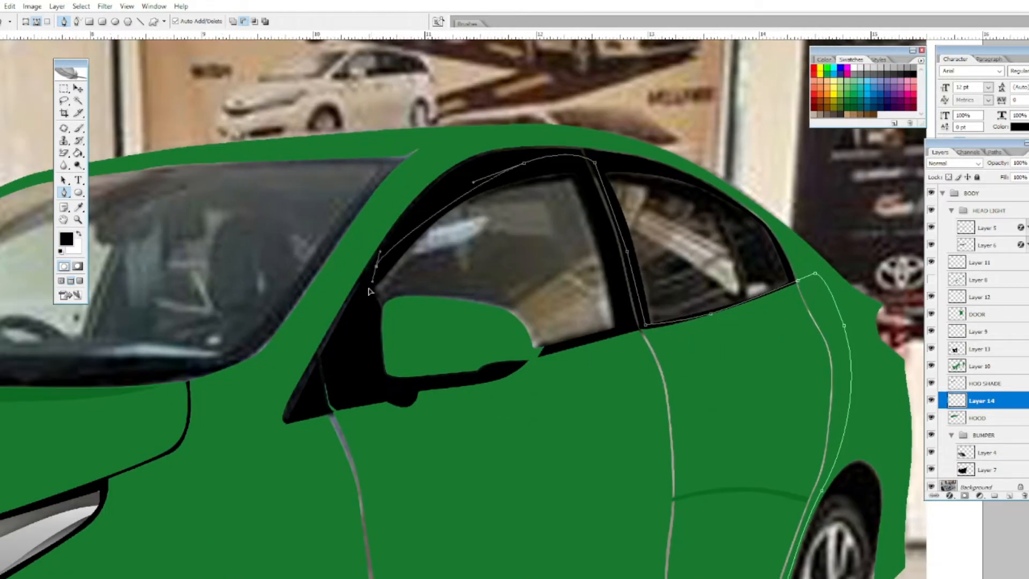
pyautogui.moveTo(342, 483); pyautogui.dragTo(398, 266)
pyautogui.moveTo(326, 352)
pyautogui.mouseDown()
pyautogui.moveTo(331, 220)
pyautogui.moveTo(402, 271)
pyautogui.mouseUp()
pyautogui.click(465, 240)
pyautogui.click(427, 324)
# - Turn the door path into a selection and fill it with near-black to darken the door seams and front window
pyautogui.hotkey('ctrl', 'Return')
pyautogui.hotkey('ctrl', '-')
pyautogui.hotkey('ctrl', '-')
pyautogui.click(78, 153)
pyautogui.click(603, 320)
pyautogui.hotkey('ctrl', 'd')
# - Move the HEAD LIGHT group out of the BODY group and place it above
pyautogui.moveTo(599, 315); pyautogui.dragTo(445, 469)
pyautogui.hotkey('ctrl', '+')
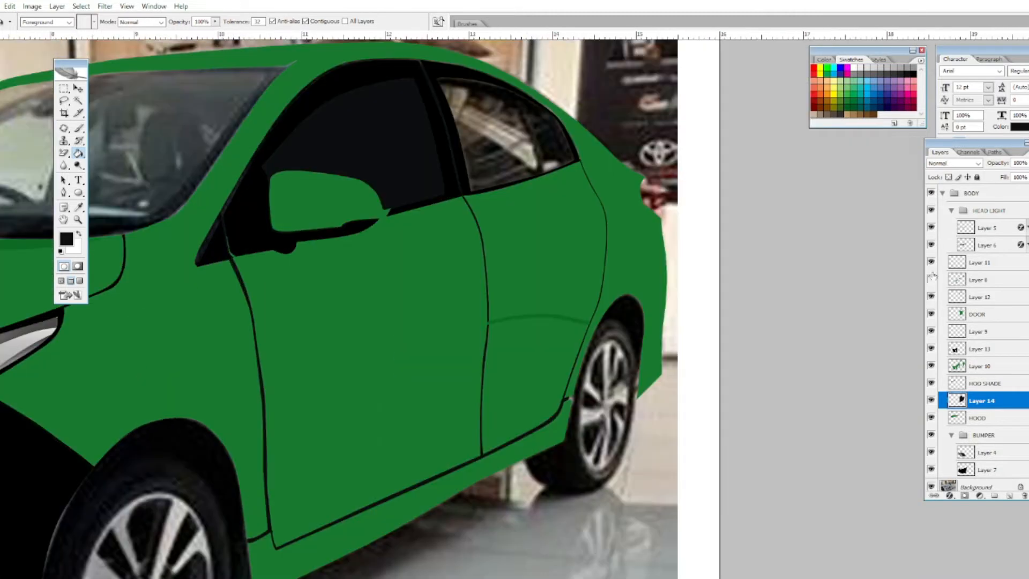
pyautogui.moveTo(964, 185); pyautogui.dragTo(965, 185)
pyautogui.click(942, 245)
pyautogui.click(942, 245)
# - Rename the hidden layer below Layer 11 as "shade", checking its content and leaving it hidden
pyautogui.click(931, 279)
pyautogui.click(931, 279)
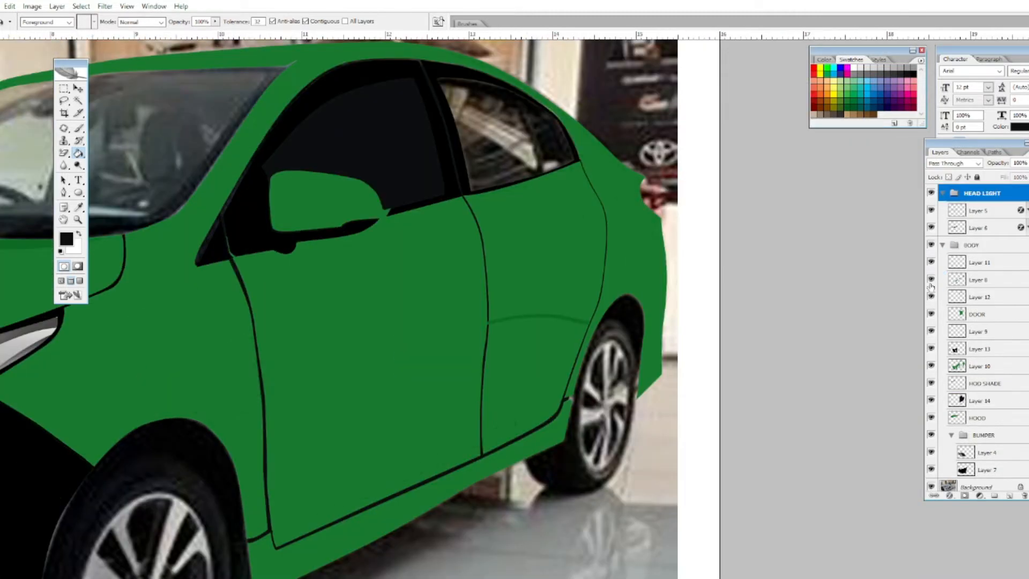
pyautogui.click(931, 279)
pyautogui.doubleClick(978, 279)
pyautogui.write('sha')
pyautogui.click(931, 279)
# - Outline the tail light and fill it with red on a new layer between the BODY group and the Background
pyautogui.hotkey('ctrl', '+')
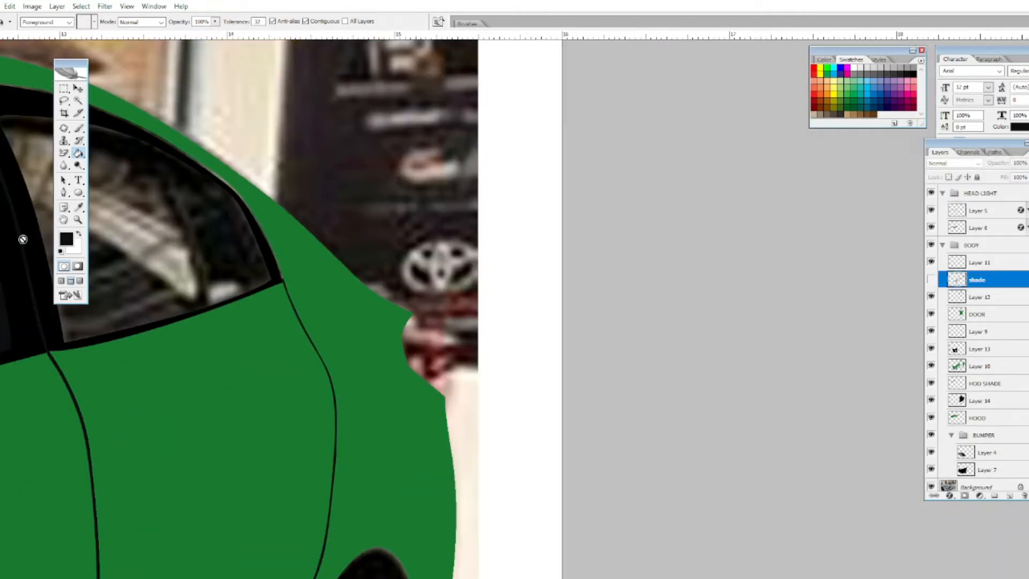
pyautogui.click(64, 193)
pyautogui.hotkey('ctrl', '+')
pyautogui.hotkey('ctrl', '-')
pyautogui.hotkey('ctrl', '+')
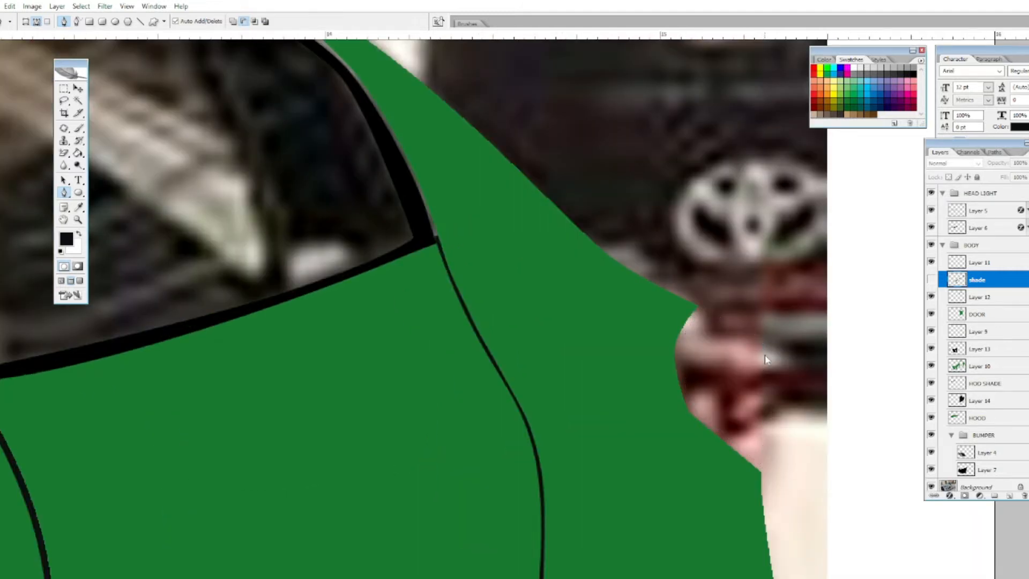
pyautogui.hotkey('ctrl', '-')
pyautogui.click(979, 262)
pyautogui.click(943, 245)
pyautogui.click(978, 263)
pyautogui.hotkey('ctrl', 'shift', 'alt', 'n')
pyautogui.click(79, 153)
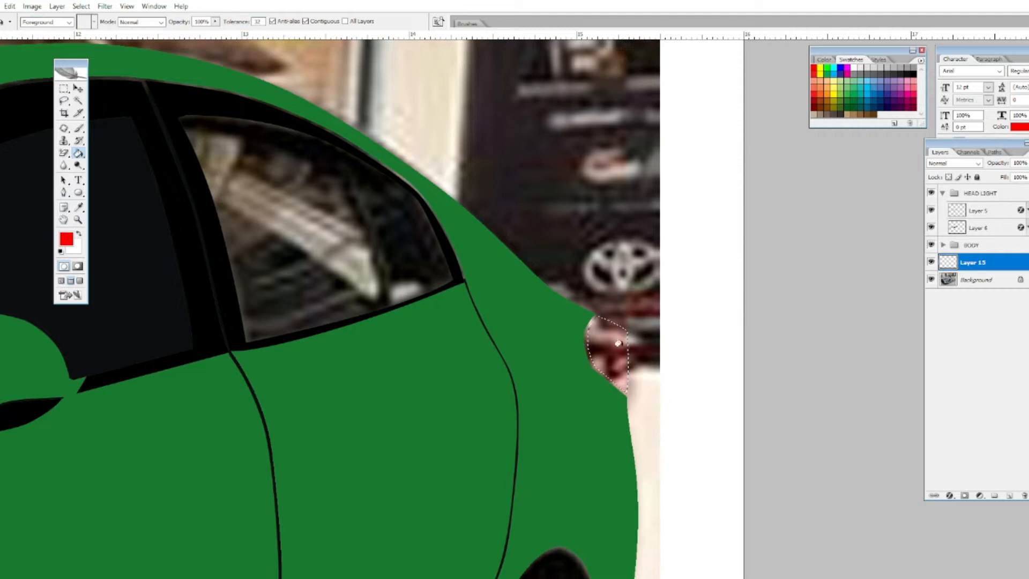
pyautogui.click(618, 343)
# - Hide the Background photo to view the whole car artwork on transparency
pyautogui.hotkey('ctrl', '-')
pyautogui.hotkey('ctrl', '-')
pyautogui.hotkey('ctrl', '-')
pyautogui.click(931, 279)
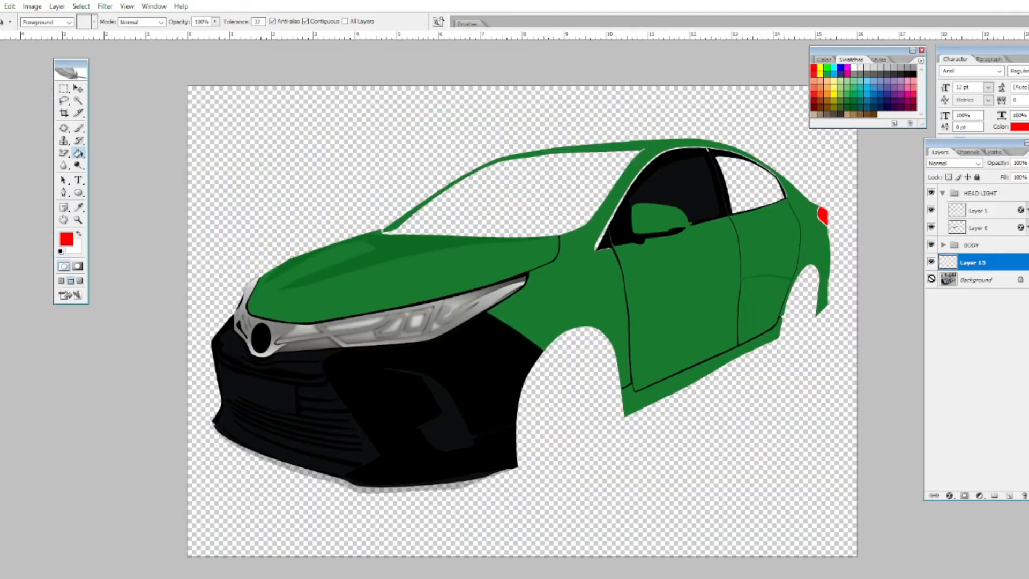
# - Outline the front door's window glass with a pen path and delete that area from Layer 14
pyautogui.click(944, 245)
pyautogui.click(981, 400)
pyautogui.press('p')
pyautogui.click(618, 245)
pyautogui.click(620, 218)
pyautogui.click(619, 245)
pyautogui.hotkey('ctrl', 'Return')
pyautogui.press('Delete')
pyautogui.hotkey('ctrl', 'd')
# - Fill the thin gap along the front edge of the side window frame with sampled black on a new layer above Layer 14
pyautogui.hotkey('ctrl', '+')
pyautogui.moveTo(701, 226); pyautogui.dragTo(577, 328)
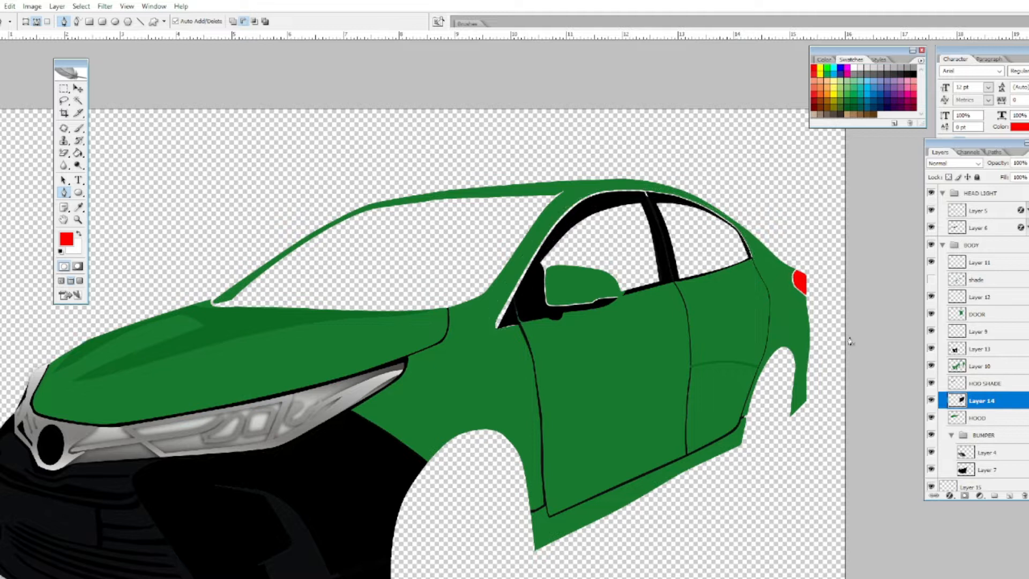
pyautogui.click(1010, 496)
pyautogui.press('g')
pyautogui.keyDown('alt'); pyautogui.click(286, 507); pyautogui.keyUp('alt')
pyautogui.click(515, 319)
pyautogui.hotkey('ctrl', 'd')
# - Show the Background photo again behind the car artwork
pyautogui.moveTo(640, 342); pyautogui.dragTo(691, 279)
pyautogui.scroll(-2, 944, 472)
pyautogui.click(931, 483)
pyautogui.click(931, 483)
pyautogui.click(931, 483)
# - Add a new layer above HOOD and trace the windshield's border with a pen path
pyautogui.hotkey('ctrl', '+')
pyautogui.hotkey('alt', '[')
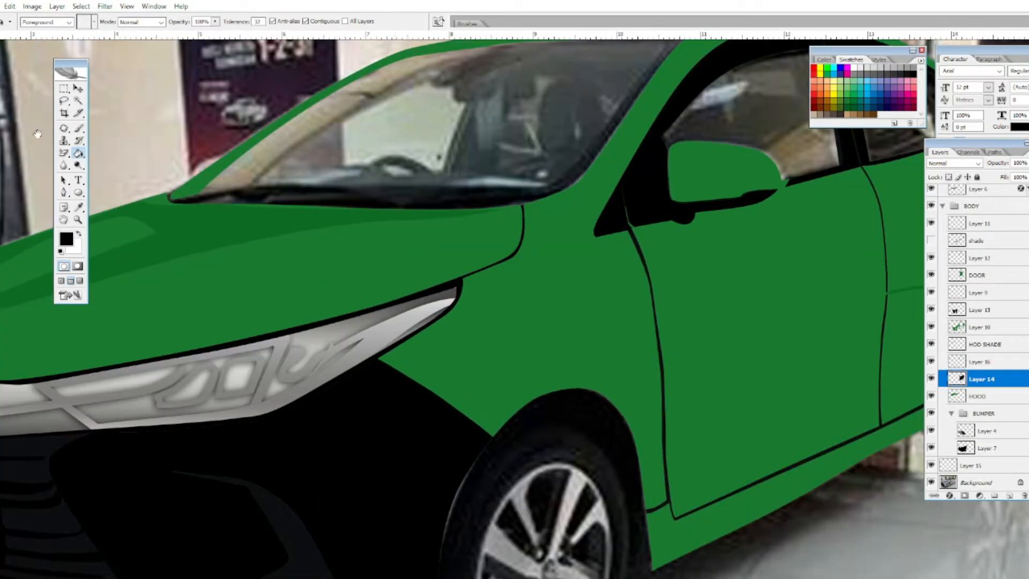
pyautogui.hotkey('alt', 'BackSpace')
pyautogui.press('f')
pyautogui.press('p')
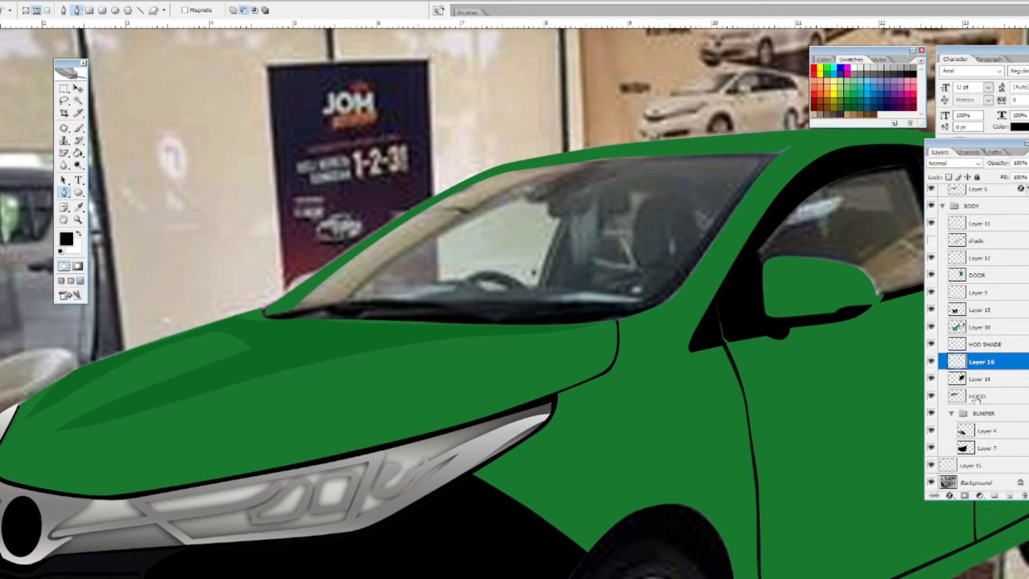
pyautogui.click(976, 396)
pyautogui.hotkey('ctrl', 'shift', 'alt', 'n')
pyautogui.click(64, 192)
pyautogui.click(108, 191)
pyautogui.click(261, 319)
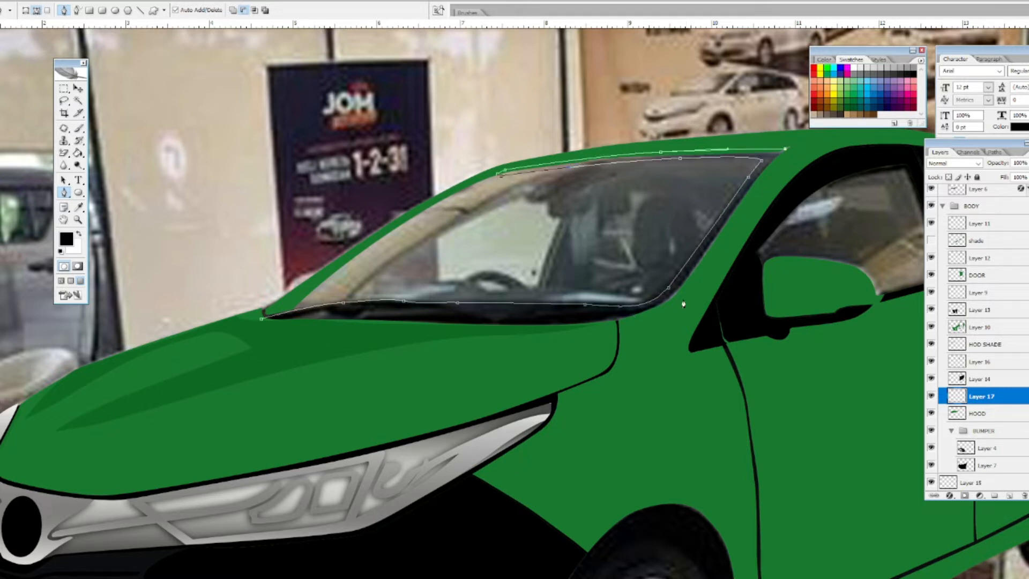
# - Convert the windshield path to a selection, invert it, and fill the border around the glass with black
pyautogui.hotkey('ctrl', 'Return')
pyautogui.press('g')
pyautogui.click(634, 306)
pyautogui.hotkey('ctrl', 'z')
pyautogui.hotkey('ctrl', 'shift', 'i')
pyautogui.click(634, 310)
pyautogui.hotkey('ctrl', 'd')
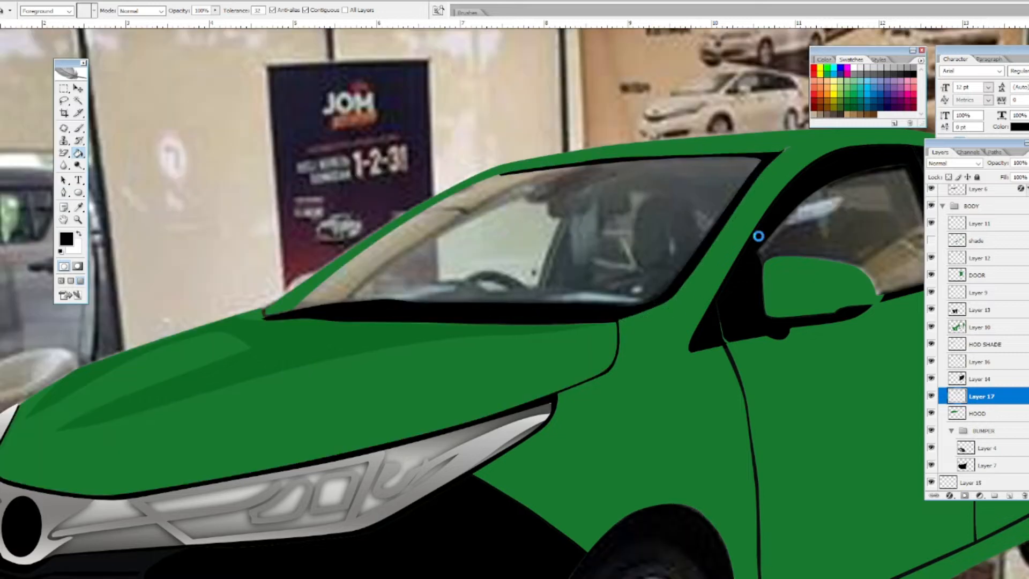
# - Hide the Background photo and outline the thin gap between the windshield's lower border and the hood as a selection
pyautogui.hotkey('ctrl', '-')
pyautogui.hotkey('ctrl', '-')
pyautogui.click(931, 482)
pyautogui.hotkey('ctrl', '+')
pyautogui.hotkey('ctrl', '+')
pyautogui.press('p')
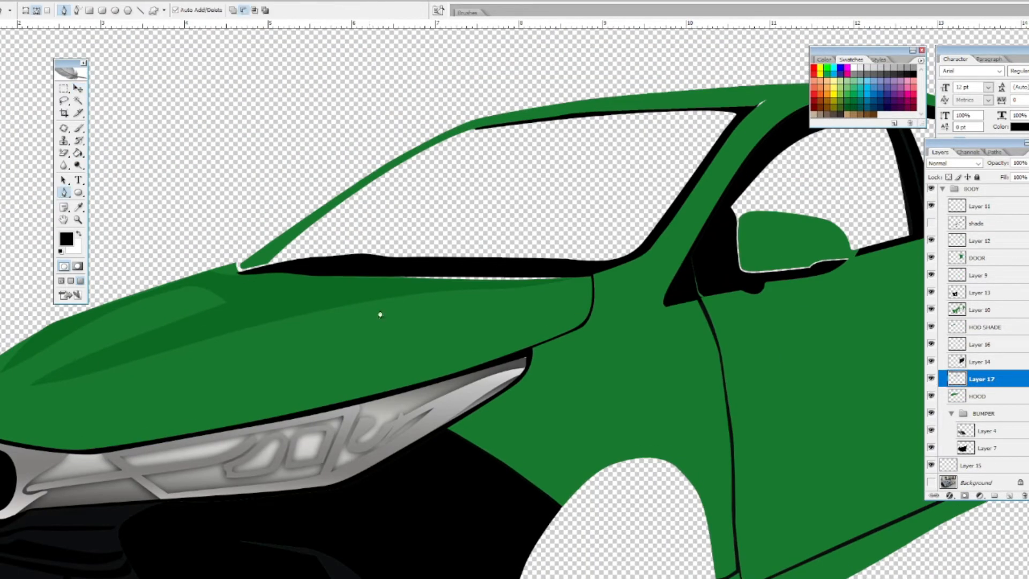
pyautogui.hotkey('ctrl', 'Return')
pyautogui.press('g')
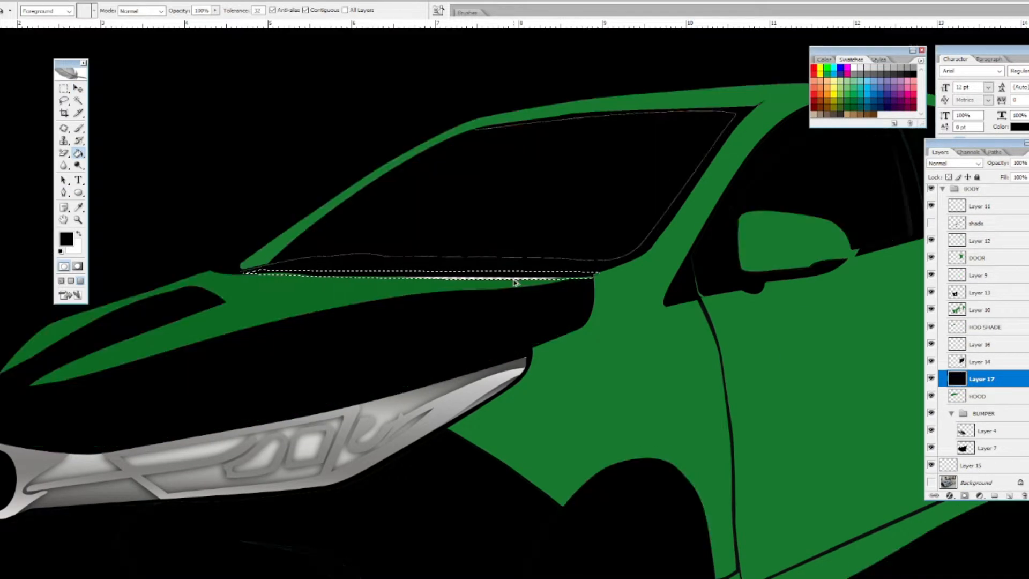
# - Fill the gap below the windshield with black on a new layer and merge it with Layer 17
pyautogui.click(931, 379)
pyautogui.click(931, 380)
pyautogui.hotkey('ctrl', 'shift', 'alt', 'n')
pyautogui.click(522, 275)
pyautogui.hotkey('ctrl', 'd')
pyautogui.keyDown('ctrl'); pyautogui.click(990, 395); pyautogui.keyUp('ctrl')
pyautogui.hotkey('ctrl', 'e')
pyautogui.hotkey('ctrl', '-')
pyautogui.moveTo(673, 384); pyautogui.dragTo(670, 358)
pyautogui.hotkey('ctrl', '-')
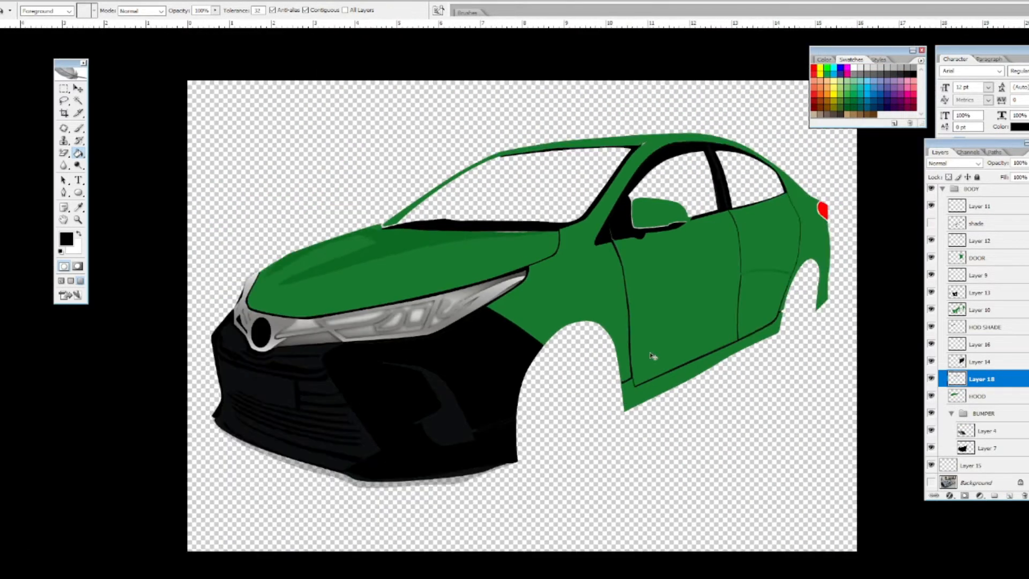
# - Show the shade layer and the Background photo, leaving the Background copy hidden
pyautogui.click(931, 223)
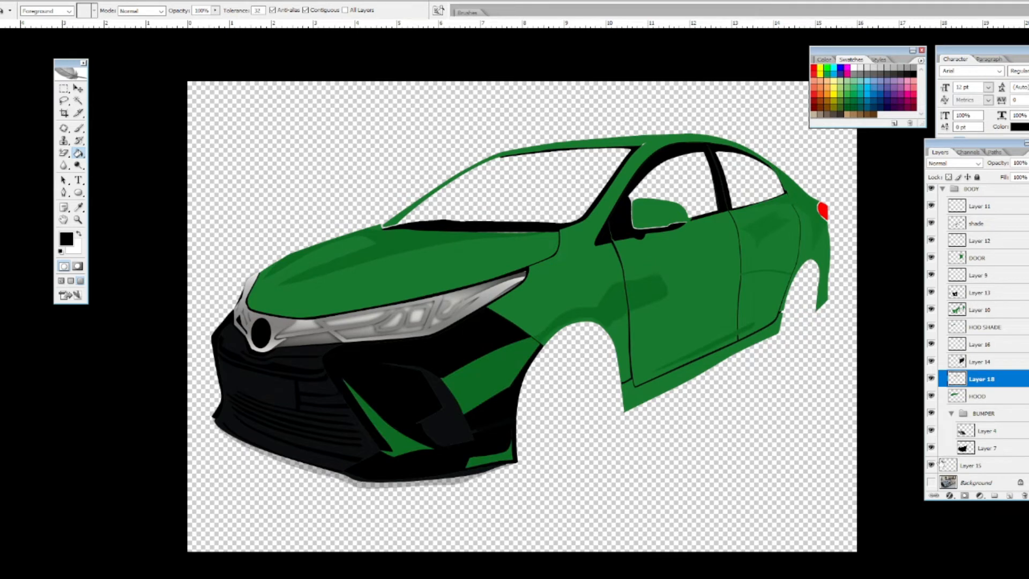
pyautogui.click(931, 482)
pyautogui.moveTo(975, 483); pyautogui.dragTo(951, 192)
pyautogui.click(931, 193)
# - Trace the windshield glass with a pen path on Layer 11 and fill it with a grey linear gradient
pyautogui.click(980, 366)
pyautogui.click(64, 193)
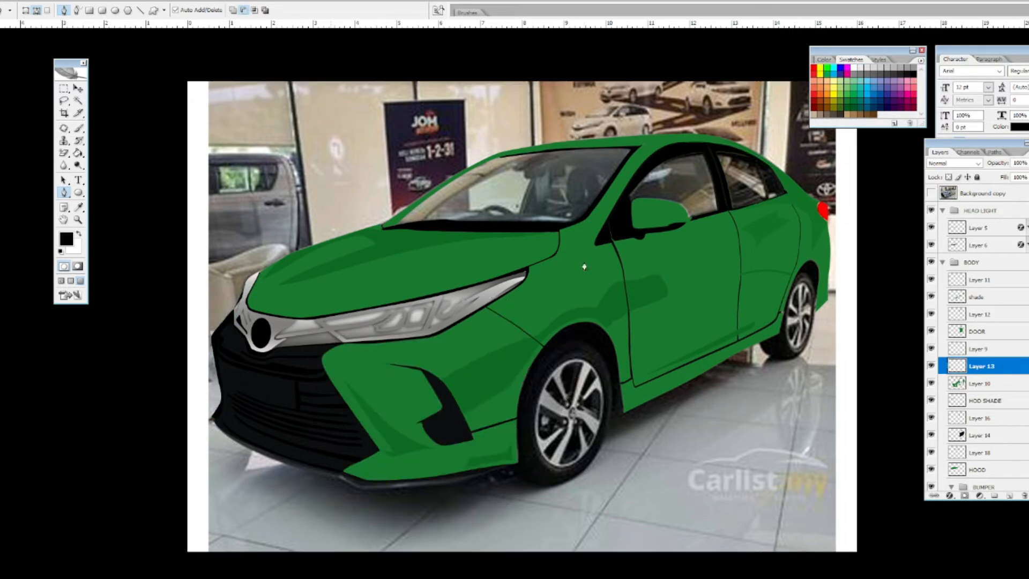
pyautogui.click(988, 283)
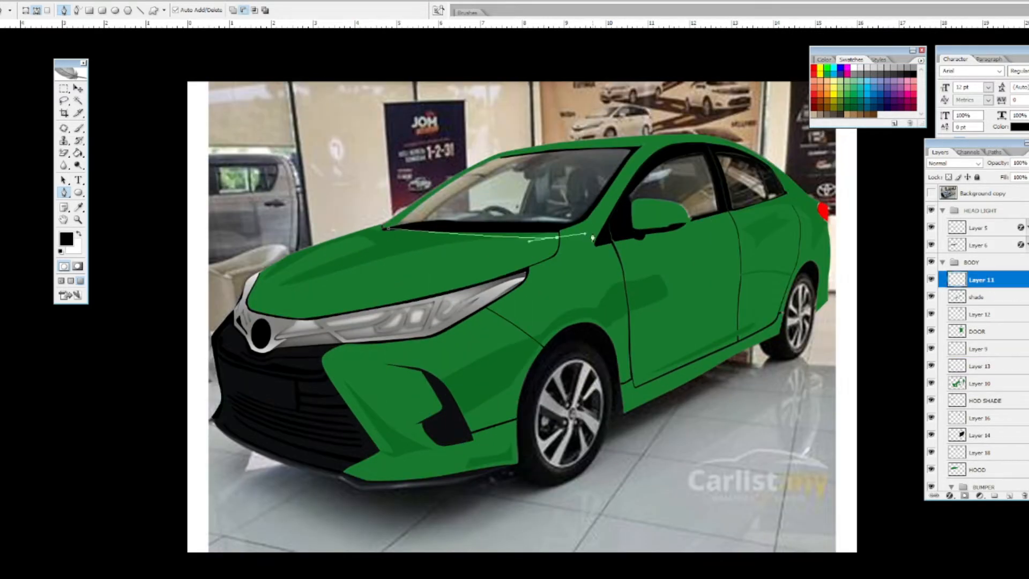
pyautogui.click(389, 228)
pyautogui.hotkey('ctrl', 'Return')
pyautogui.press('g')
pyautogui.moveTo(399, 188); pyautogui.dragTo(616, 168)
pyautogui.hotkey('ctrl', 'd')
# - Rename the windshield glass layer as whidow and move it below HOOD, above the BUMPER group
pyautogui.doubleClick(984, 280)
pyautogui.click(988, 300)
pyautogui.scroll(-3, 987, 300)
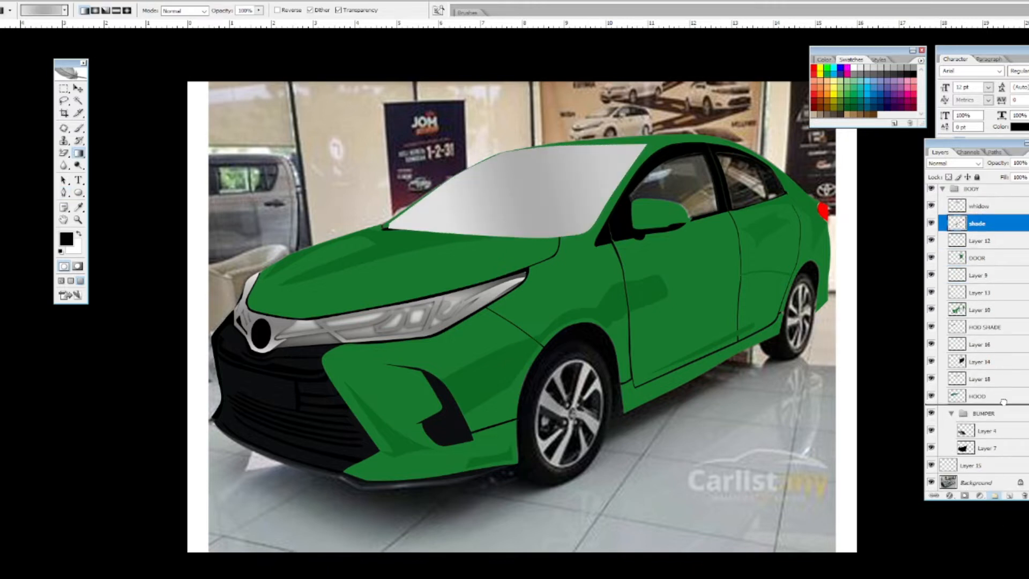
pyautogui.moveTo(981, 206); pyautogui.dragTo(981, 402)
# - Select the windshield glass shape, darken the gradient's middle stop to a deeper grey, and reapply the gradient across the glass
pyautogui.keyDown('ctrl'); pyautogui.click(957, 395); pyautogui.keyUp('ctrl')
pyautogui.click(79, 154)
pyautogui.click(42, 10)
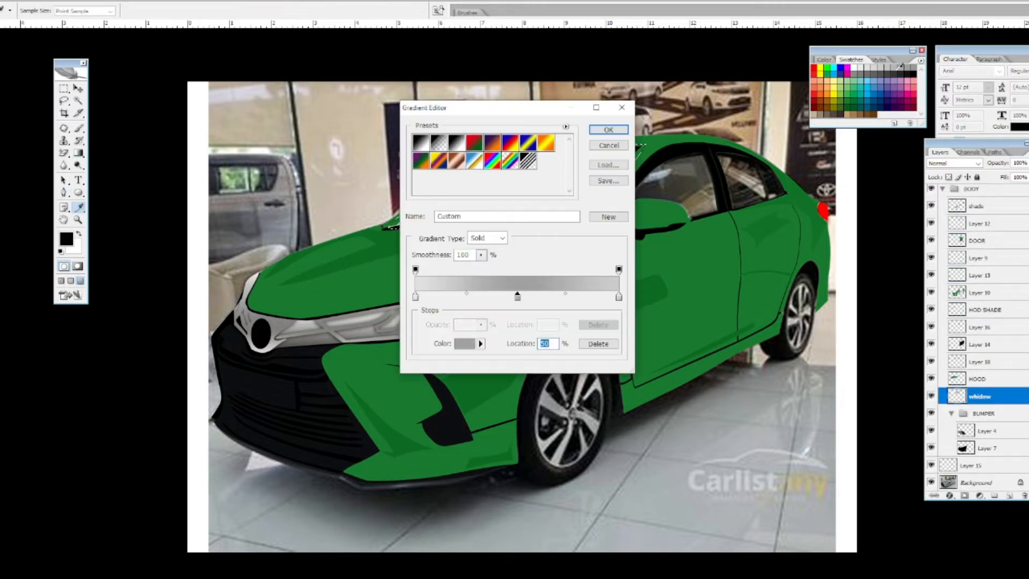
pyautogui.click(880, 74)
pyautogui.click(608, 129)
pyautogui.moveTo(412, 199); pyautogui.dragTo(616, 174)
pyautogui.hotkey('ctrl', 'd')
# - Trace around the side windows with a pen path and fill them with the grey gradient on the whidow layer
pyautogui.press('p')
pyautogui.click(659, 159)
pyautogui.moveTo(617, 215); pyautogui.dragTo(610, 233)
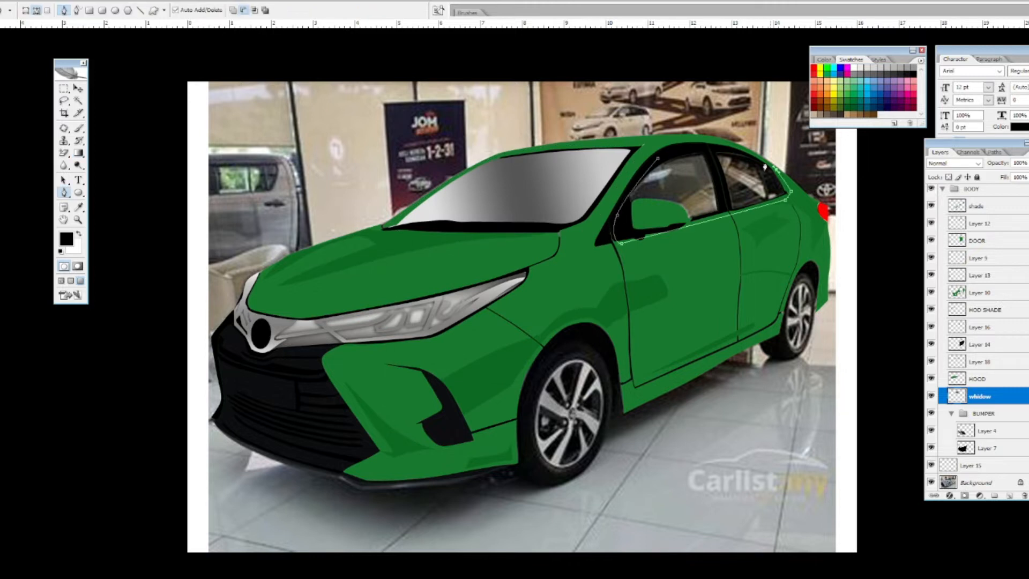
pyautogui.hotkey('ctrl', 'shift', 'i')
pyautogui.press('g')
pyautogui.moveTo(638, 191); pyautogui.dragTo(783, 177)
pyautogui.hotkey('ctrl', 'd')
# - Hide the Background photo, then trace the windshield's sloping front pillar edge on Layer 18 and fill it with black
pyautogui.hotkey('ctrl', '-')
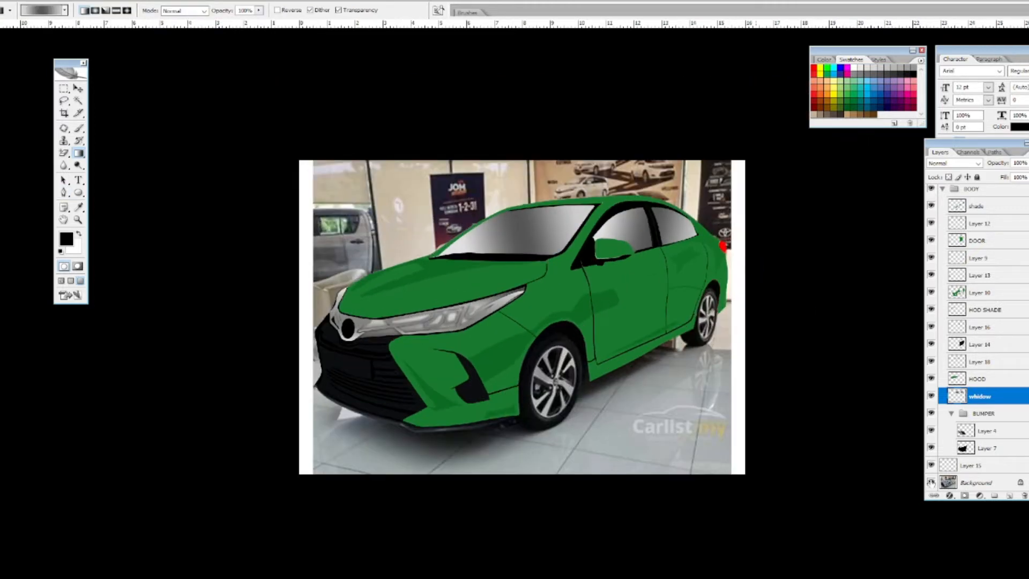
pyautogui.click(932, 483)
pyautogui.hotkey('ctrl', '+')
pyautogui.hotkey('ctrl', '+')
pyautogui.hotkey('ctrl', '+')
pyautogui.press('v')
pyautogui.click(981, 362)
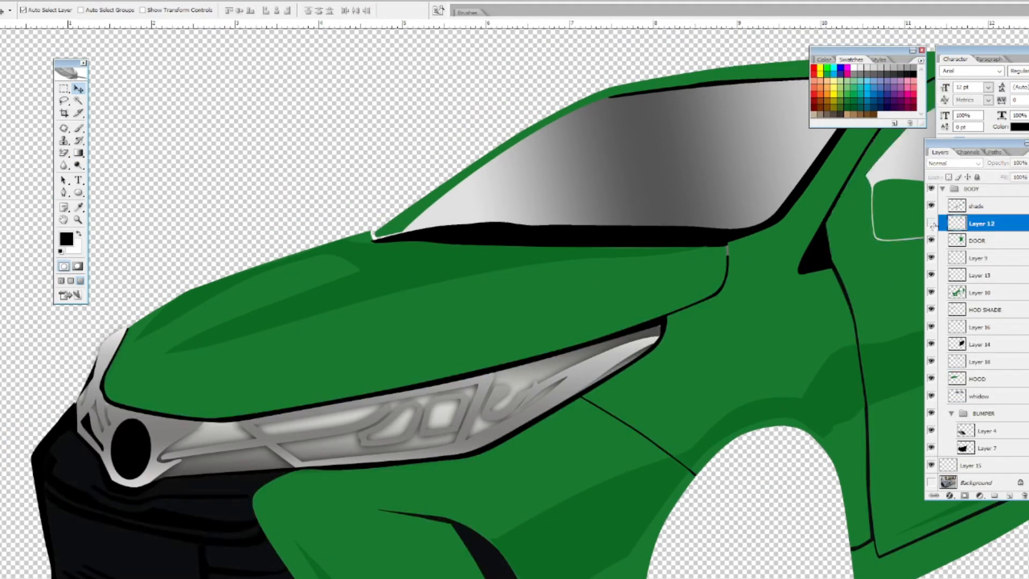
pyautogui.press('p')
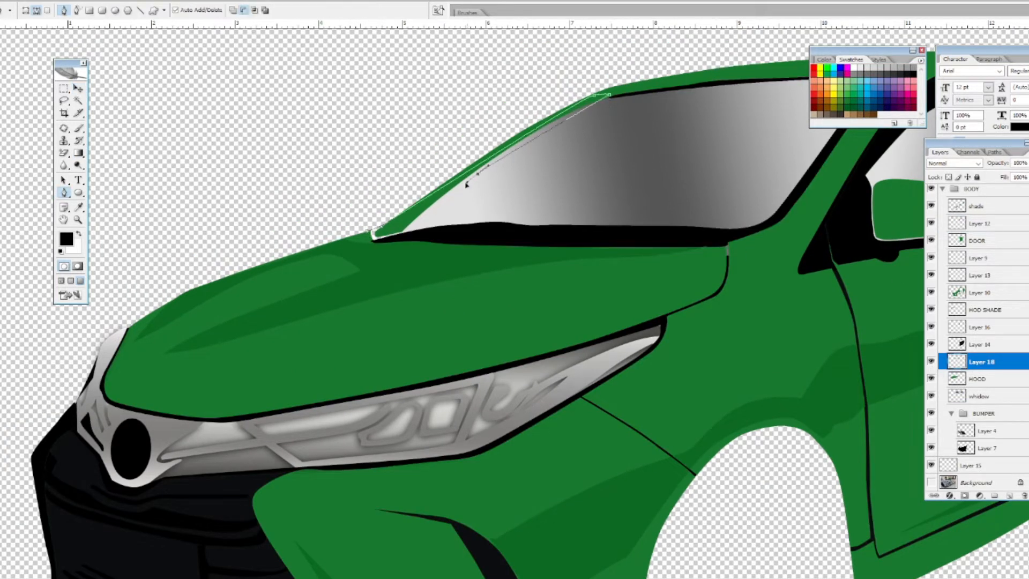
pyautogui.press('g')
pyautogui.hotkey('ctrl', '-')
pyautogui.hotkey('ctrl', '-')
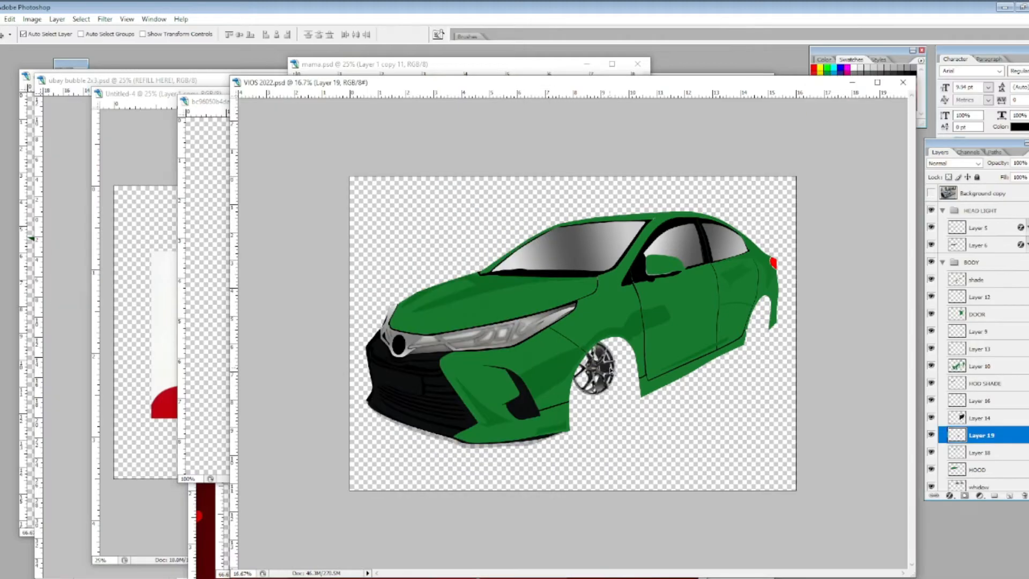
# - Scale, move and narrow the wheel rim on Layer 19 to fit the front wheel arch
pyautogui.hotkey('ctrl', 't')
pyautogui.moveTo(611, 369); pyautogui.dragTo(659, 429)
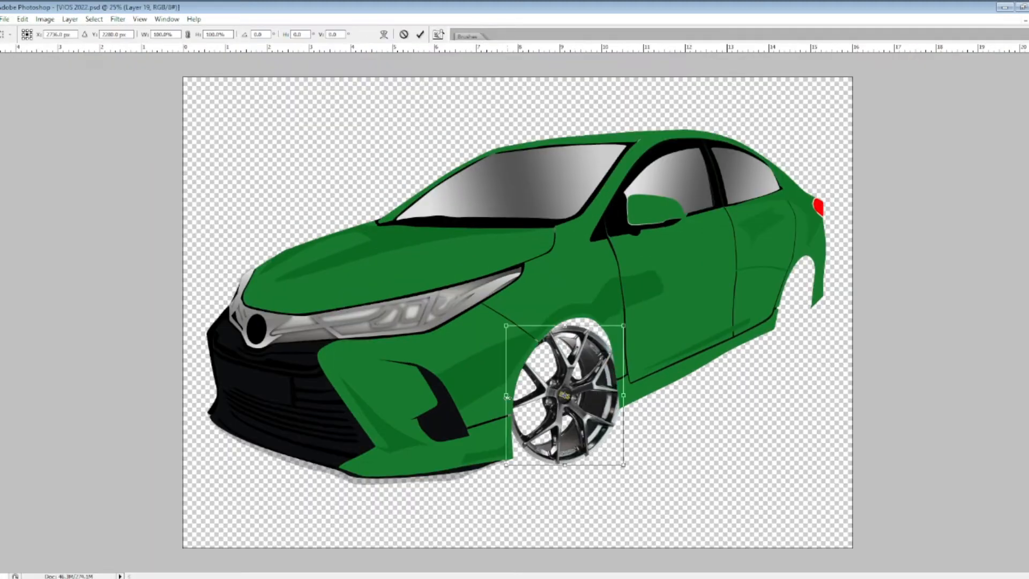
pyautogui.moveTo(507, 397); pyautogui.dragTo(528, 396)
pyautogui.moveTo(658, 389); pyautogui.dragTo(665, 399)
pyautogui.moveTo(600, 402); pyautogui.dragTo(594, 402)
pyautogui.moveTo(574, 324); pyautogui.dragTo(574, 320)
pyautogui.press('Return')
# - Duplicate the front rim to the rear wheel arch and scale the copy down to fit
pyautogui.moveTo(596, 446); pyautogui.dragTo(824, 377)
pyautogui.hotkey('ctrl', 't')
pyautogui.moveTo(845, 396); pyautogui.dragTo(818, 349)
pyautogui.press('Return')
pyautogui.hotkey('ctrl', 't')
pyautogui.moveTo(836, 249); pyautogui.dragTo(841, 254)
pyautogui.press('Return')
# - Nudge the rear rim into its arch, rotate it -5 degrees and enlarge it slightly
pyautogui.hotkey('ctrl', 't')
pyautogui.moveTo(796, 336); pyautogui.dragTo(796, 331)
pyautogui.press('Right')
pyautogui.press('Right')
pyautogui.press('Return')
pyautogui.hotkey('ctrl', '+')
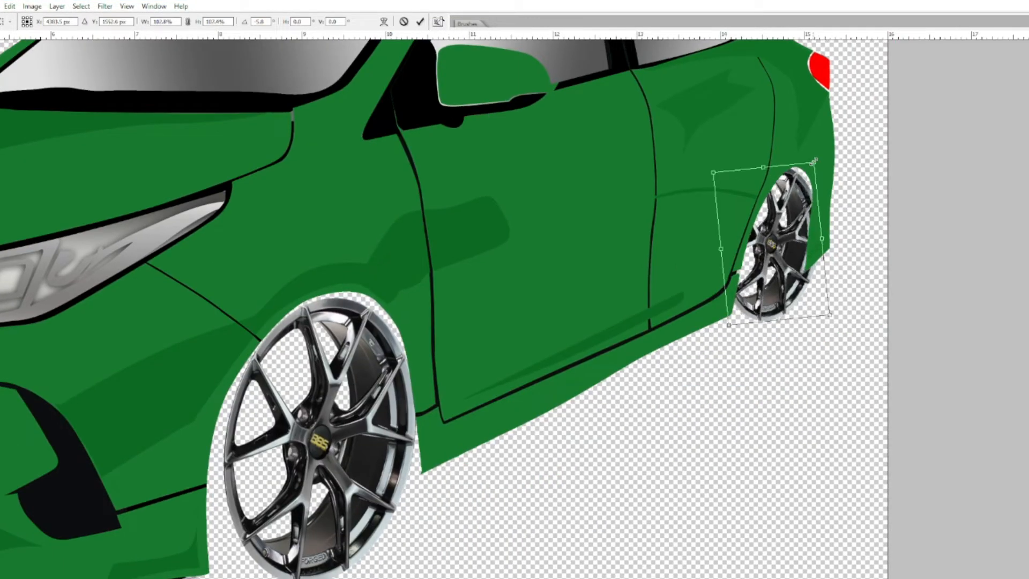
pyautogui.press('Return')
# - Show the Background photo and move and resize the rear rim to match the photo's rear wheel
pyautogui.press('Tab')
pyautogui.click(931, 486)
pyautogui.moveTo(783, 252); pyautogui.dragTo(774, 343)
pyautogui.hotkey('ctrl', 't')
pyautogui.moveTo(723, 348); pyautogui.dragTo(764, 280)
pyautogui.moveTo(773, 363); pyautogui.dragTo(773, 355)
pyautogui.moveTo(762, 280); pyautogui.dragTo(765, 278)
pyautogui.press('Return')
# - Move the front rim over the photo's front wheel and resize and rotate it to match
pyautogui.moveTo(321, 407); pyautogui.dragTo(319, 450)
pyautogui.hotkey('ctrl', 't')
pyautogui.hotkey('ctrl', '-')
pyautogui.moveTo(419, 430); pyautogui.dragTo(408, 431)
pyautogui.moveTo(351, 528); pyautogui.dragTo(352, 502)
pyautogui.moveTo(354, 418); pyautogui.dragTo(364, 418)
pyautogui.moveTo(304, 419); pyautogui.dragTo(363, 407)
pyautogui.press('Return')
# - Hide the Background photo and fine-tune the rear rim's position and the front rim's size in their arches
pyautogui.click(931, 482)
pyautogui.moveTo(664, 292); pyautogui.dragTo(663, 287)
pyautogui.hotkey('ctrl', '-')
pyautogui.hotkey('ctrl', '-')
pyautogui.hotkey('ctrl', '-')
pyautogui.hotkey('ctrl', '+')
pyautogui.hotkey('ctrl', 't')
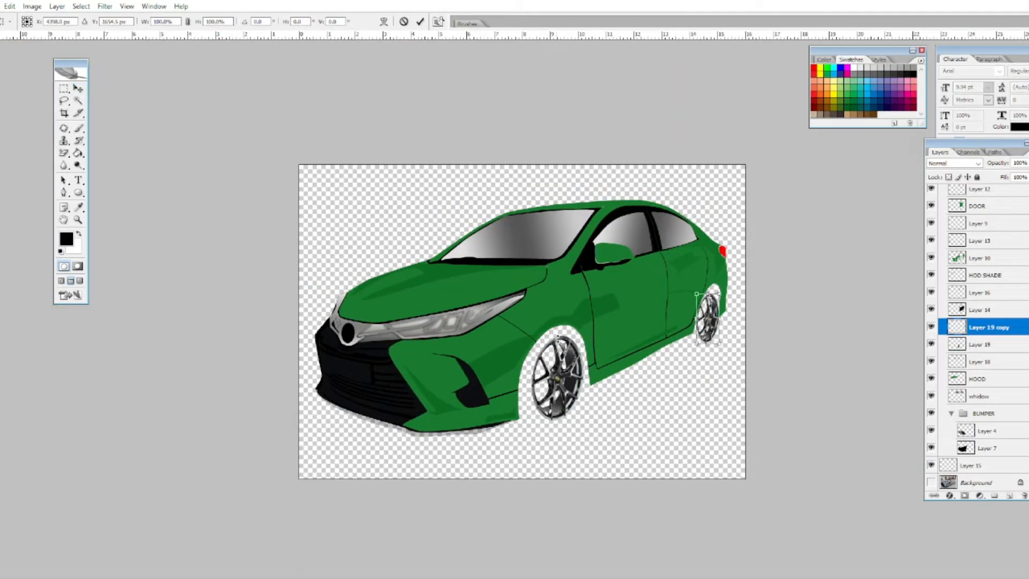
pyautogui.press('Return')
pyautogui.click(989, 345)
pyautogui.hotkey('ctrl', 't')
pyautogui.moveTo(584, 421); pyautogui.dragTo(587, 424)
pyautogui.press('Return')
# - Move both rim layers below Layer 15, just above Background, and group them as wheels
pyautogui.click(930, 327)
pyautogui.keyDown('shift'); pyautogui.click(981, 328); pyautogui.keyUp('shift')
pyautogui.moveTo(981, 344); pyautogui.dragTo(971, 472)
pyautogui.hotkey('ctrl', 'g')
pyautogui.click(943, 466)
pyautogui.scroll(7, 690, 356)
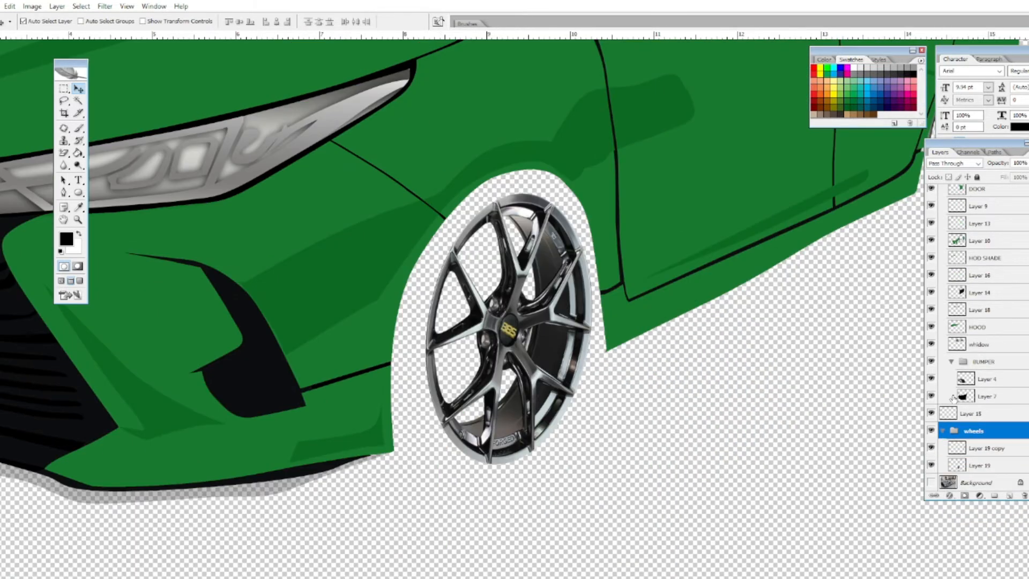
# - Draw an elliptical path around the front rim on a new layer above Layer 19 and reshape it to the tyre's outline
pyautogui.scroll(-6, 494, 325)
pyautogui.click(79, 192)
pyautogui.click(988, 465)
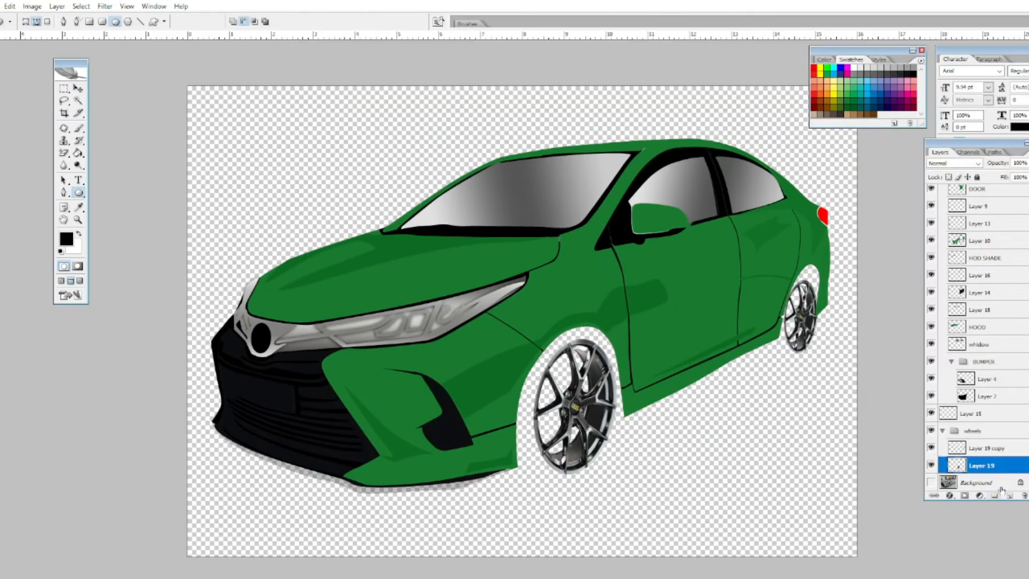
pyautogui.moveTo(624, 498); pyautogui.dragTo(618, 490)
pyautogui.hotkey('ctrl', 't')
pyautogui.moveTo(626, 497); pyautogui.dragTo(552, 475)
pyautogui.press('Return')
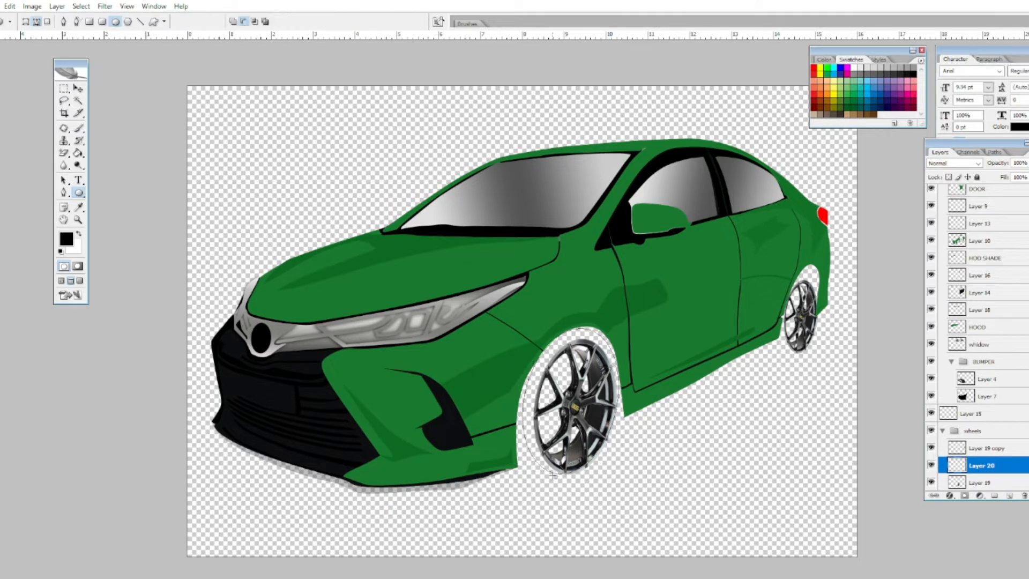
# - Fill the tyre ellipse with black on Layer 20 and place that layer below the front rim's Layer 19
pyautogui.press('g')
pyautogui.scroll(-1, 986, 466)
pyautogui.click(985, 471)
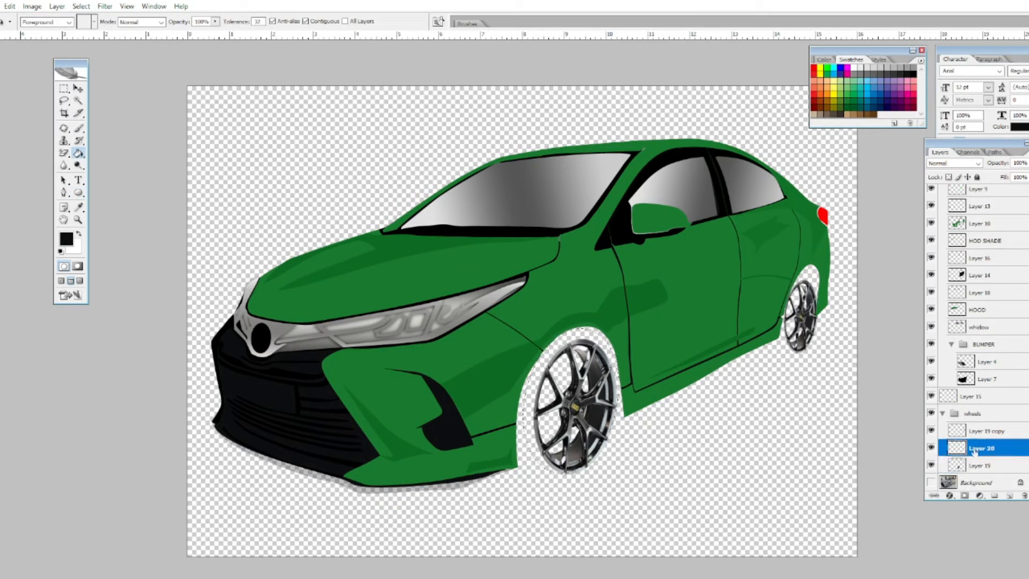
pyautogui.click(977, 452)
pyautogui.hotkey('alt', 'BackSpace')
pyautogui.moveTo(977, 451); pyautogui.dragTo(977, 472)
pyautogui.press('v')
pyautogui.hotkey('ctrl', 'd')
# - Widen the black tyre ellipse slightly on both sides of the front rim
pyautogui.hotkey('ctrl', 't')
pyautogui.moveTo(523, 406); pyautogui.dragTo(525, 406)
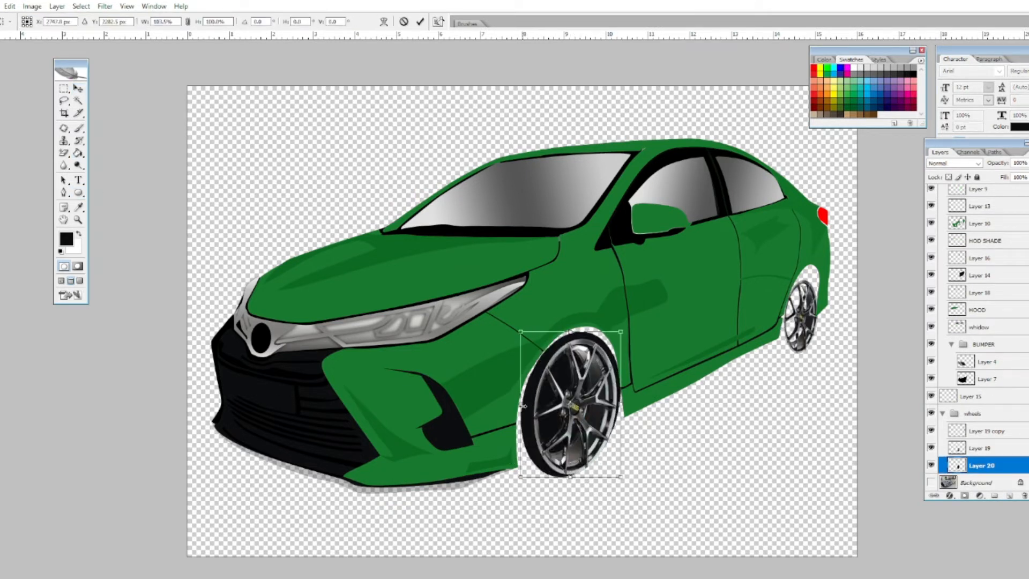
pyautogui.moveTo(626, 407); pyautogui.dragTo(628, 407)
pyautogui.press('Return')
# - Move the wheels group to the top of the BODY group and nudge the front tyre and rim into the arch
pyautogui.keyDown('shift'); pyautogui.click(981, 448); pyautogui.keyUp('shift')
pyautogui.moveTo(976, 413); pyautogui.dragTo(976, 268)
pyautogui.moveTo(594, 349); pyautogui.dragTo(592, 345)
pyautogui.moveTo(582, 420); pyautogui.dragTo(579, 418)
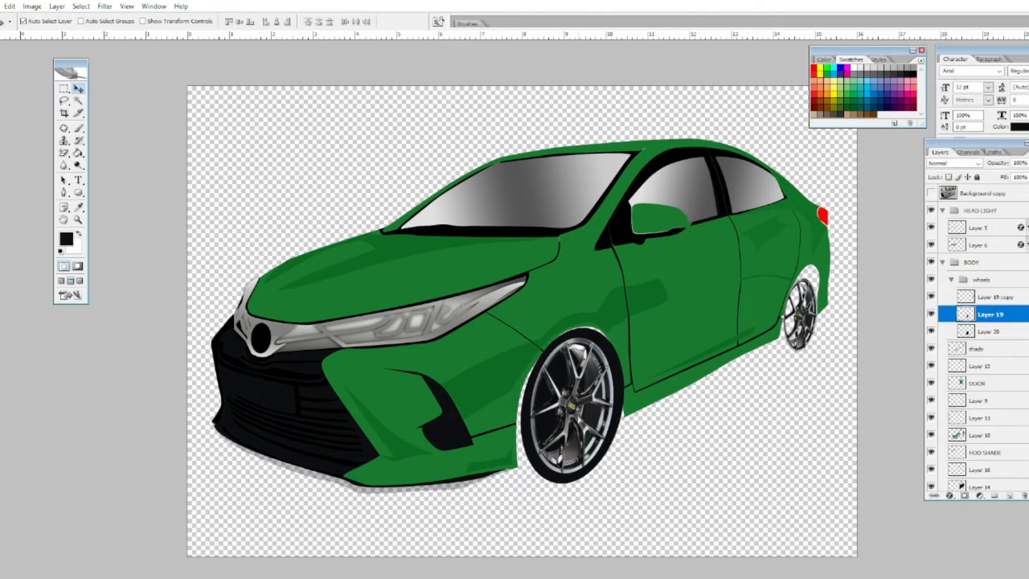
# - Adjust the front tyre's transform, then rotate the tyre and rim together about 4 degrees clockwise
pyautogui.click(616, 372)
pyautogui.hotkey('ctrl', 't')
pyautogui.moveTo(637, 335); pyautogui.dragTo(629, 333)
pyautogui.press('Return')
pyautogui.keyDown('shift'); pyautogui.click(1011, 315); pyautogui.keyUp('shift')
pyautogui.hotkey('ctrl', 't')
pyautogui.moveTo(639, 292); pyautogui.dragTo(645, 296)
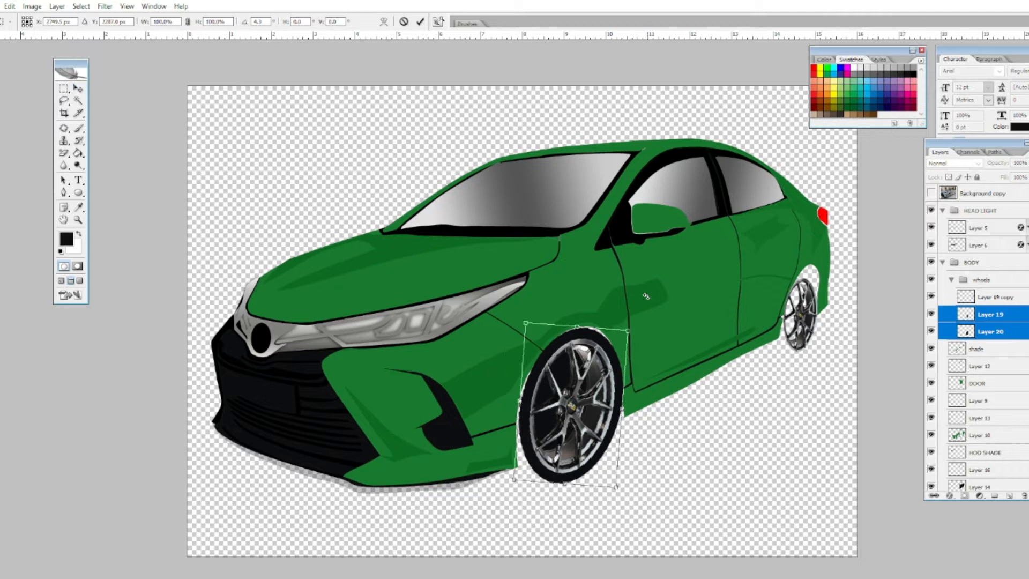
pyautogui.press('Return')
# - Fine-tune the rear rim's transform inside the rear wheel arch
pyautogui.click(998, 297)
pyautogui.hotkey('ctrl', 't')
pyautogui.moveTo(830, 269); pyautogui.dragTo(833, 270)
pyautogui.press('Return')
pyautogui.click(786, 358)
pyautogui.scroll(-5, 786, 358)
pyautogui.scroll(5, 786, 358)
# - Outline the front tyre's tread side, fill it with black on a new layer above Layer 20, and nudge it into place
pyautogui.click(981, 333)
pyautogui.press('p')
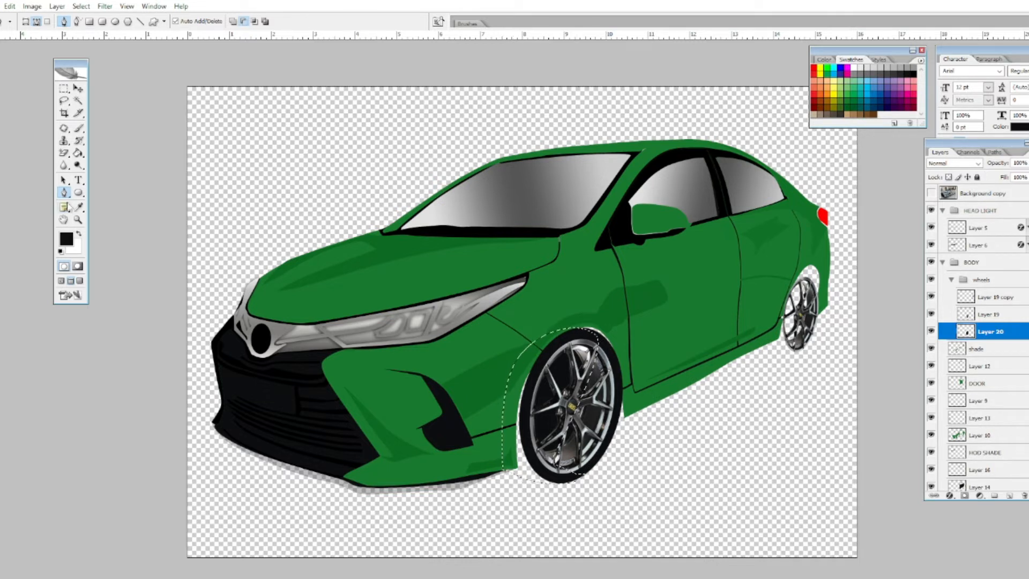
pyautogui.press('g')
pyautogui.click(547, 411)
pyautogui.press('v')
pyautogui.hotkey('ctrl', 'd')
pyautogui.moveTo(534, 363)
pyautogui.mouseDown()
pyautogui.moveTo(560, 368)
pyautogui.moveTo(538, 361)
pyautogui.mouseUp()
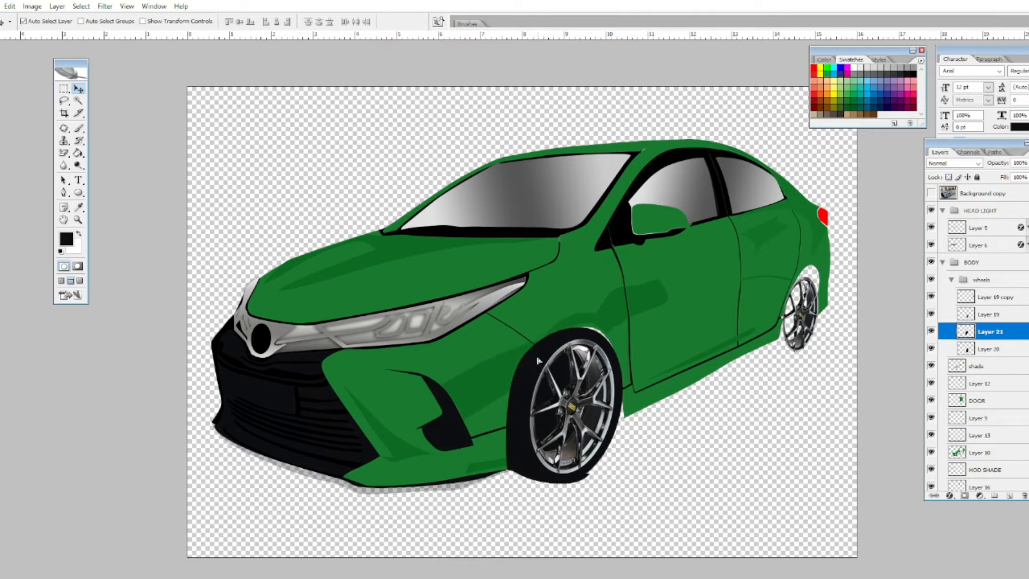
pyautogui.press('p')
pyautogui.moveTo(529, 321); pyautogui.dragTo(633, 490)
pyautogui.hotkey('ctrl', 't')
pyautogui.moveTo(642, 499)
pyautogui.mouseDown()
pyautogui.moveTo(588, 509)
pyautogui.moveTo(614, 509)
pyautogui.mouseUp()
pyautogui.moveTo(530, 392); pyautogui.dragTo(517, 387)
pyautogui.press('Return')
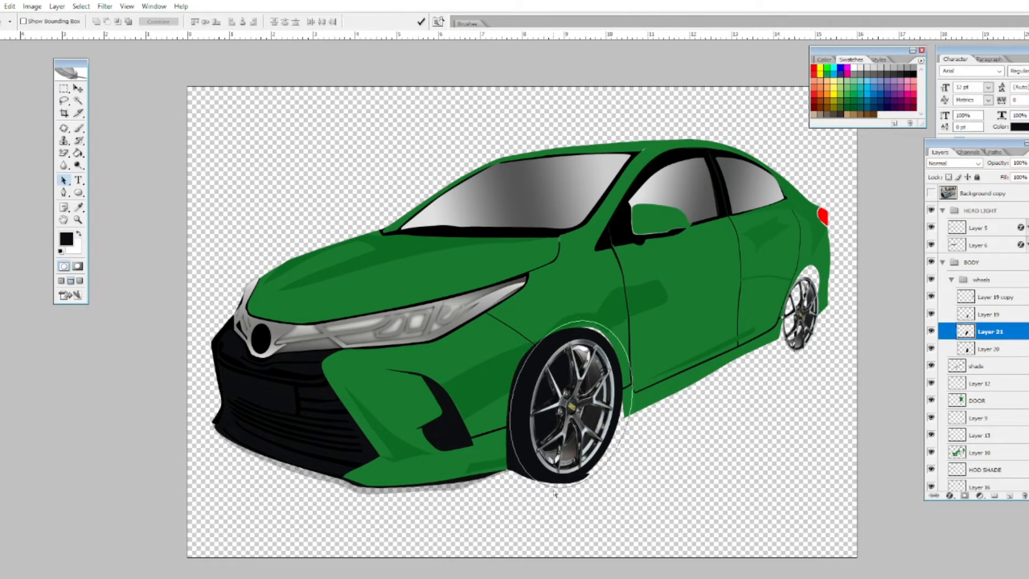
# - Delete the front tyre's tread-side layer, Layer 21, and add a new empty layer above Layer 20
pyautogui.hotkey('ctrl', '+')
pyautogui.press('p')
pyautogui.press('v')
pyautogui.moveTo(990, 331)
pyautogui.mouseDown()
pyautogui.moveTo(974, 363)
pyautogui.moveTo(1024, 495)
pyautogui.mouseUp()
pyautogui.click(1009, 495)
# - Draw an ellipse path around the front rim and rotate and resize it to follow the tyre's outline
pyautogui.press('u')
pyautogui.moveTo(523, 324)
pyautogui.mouseDown()
pyautogui.moveTo(543, 381)
pyautogui.moveTo(636, 538)
pyautogui.mouseUp()
pyautogui.hotkey('ctrl', 't')
pyautogui.moveTo(643, 543); pyautogui.dragTo(614, 555)
pyautogui.moveTo(525, 414); pyautogui.dragTo(502, 411)
pyautogui.moveTo(633, 445); pyautogui.dragTo(639, 448)
pyautogui.press('Return')
# - Fill the front tyre ellipse with black on the new layer and fine-tune its transform around the rim
pyautogui.hotkey('ctrl', 'Return')
pyautogui.press('g')
pyautogui.click(572, 344)
pyautogui.hotkey('ctrl', 'd')
pyautogui.hotkey('ctrl', 't')
pyautogui.moveTo(573, 535); pyautogui.dragTo(573, 541)
pyautogui.press('Return')
pyautogui.hotkey('ctrl', '-')
pyautogui.hotkey('ctrl', '+')
pyautogui.hotkey('ctrl', '-')
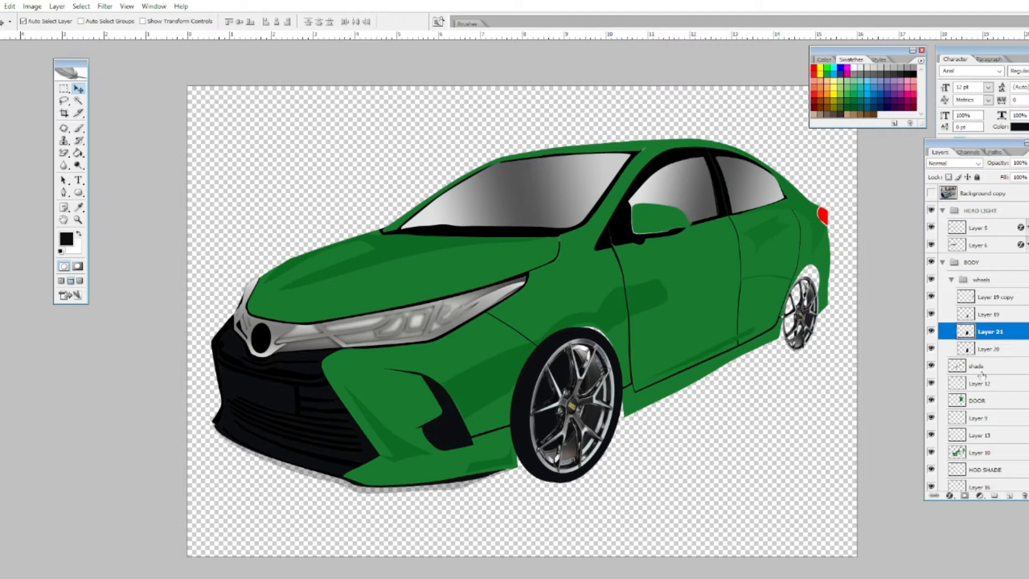
# - Outline the front tyre's tread side beside the bumper corner and fill it with black on a new layer above Layer 21
pyautogui.press('p')
pyautogui.hotkey('ctrl', '+')
pyautogui.hotkey('ctrl', '+')
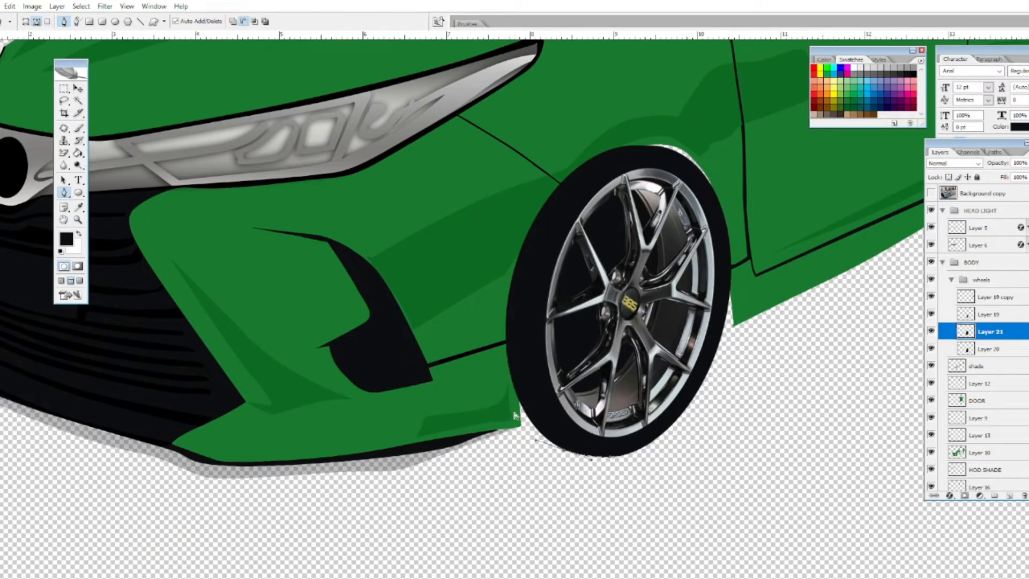
pyautogui.hotkey('ctrl', 'Return')
pyautogui.press('g')
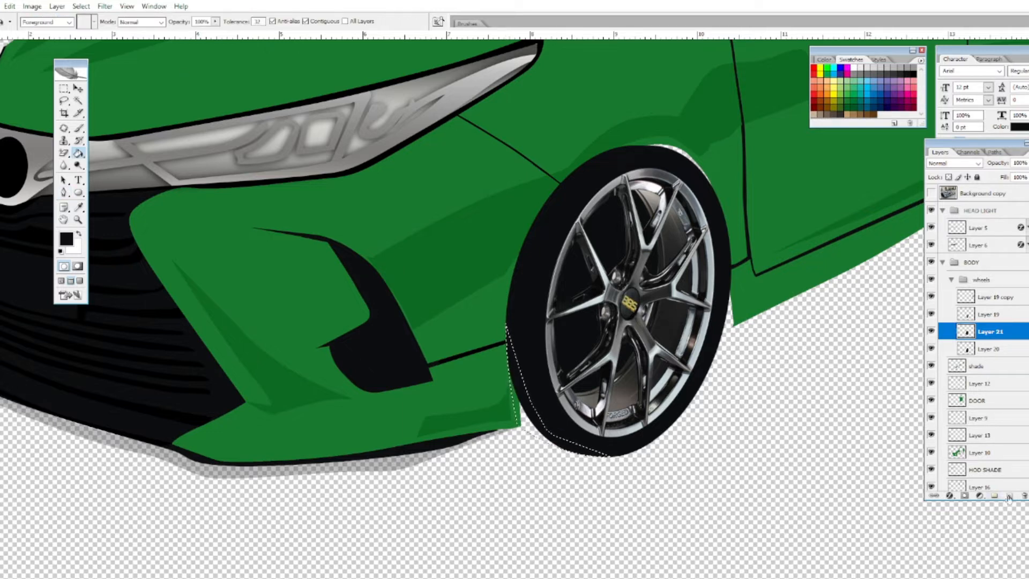
pyautogui.hotkey('ctrl', '-')
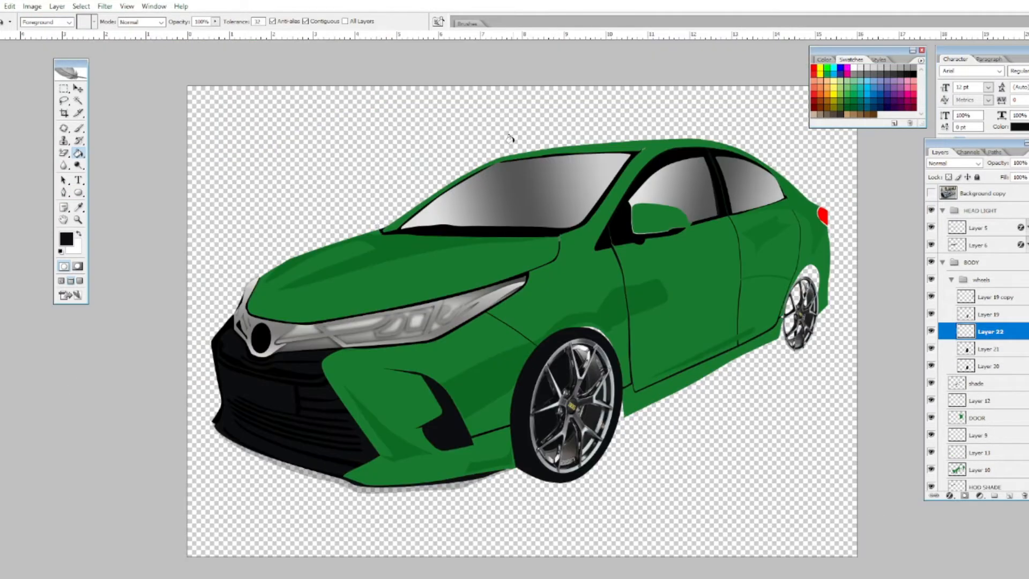
# - Draw an ellipse path around the rear rim, rotate it about 10 degrees clockwise and scale it to about 94% width
pyautogui.hotkey('ctrl', '+')
pyautogui.hotkey('ctrl', '+')
pyautogui.moveTo(724, 317); pyautogui.dragTo(278, 290)
pyautogui.hotkey('ctrl', '+')
pyautogui.moveTo(683, 290); pyautogui.dragTo(585, 335)
pyautogui.press('v')
pyautogui.click(586, 336)
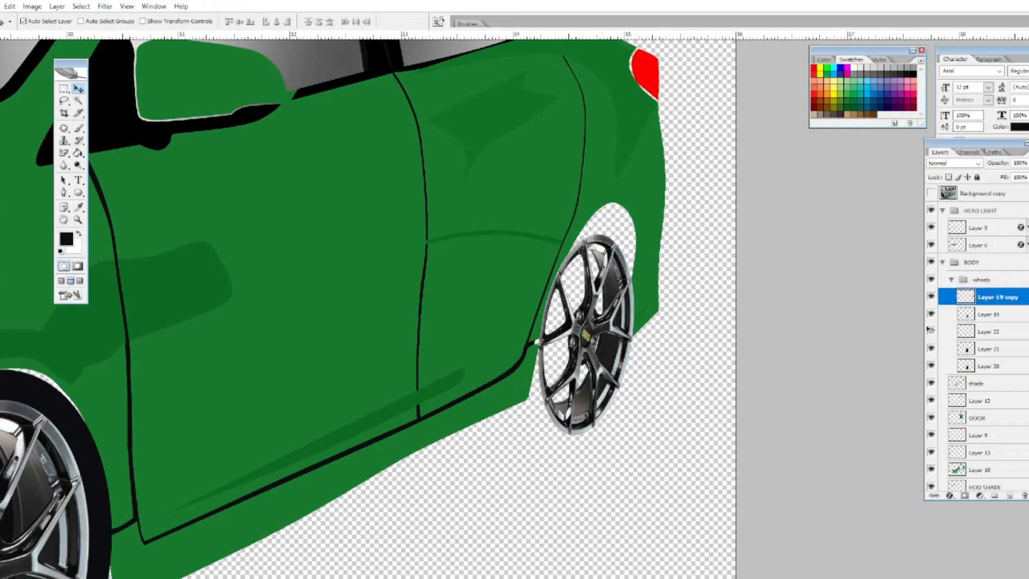
pyautogui.click(79, 192)
pyautogui.moveTo(510, 216); pyautogui.dragTo(630, 448)
pyautogui.hotkey('ctrl', 't')
pyautogui.moveTo(643, 209); pyautogui.dragTo(673, 232)
pyautogui.moveTo(512, 317); pyautogui.dragTo(523, 321)
pyautogui.moveTo(634, 338); pyautogui.dragTo(641, 340)
pyautogui.moveTo(520, 445)
pyautogui.mouseDown()
pyautogui.moveTo(518, 454)
pyautogui.moveTo(528, 429)
pyautogui.mouseUp()
pyautogui.moveTo(622, 439); pyautogui.dragTo(634, 429)
pyautogui.moveTo(563, 439); pyautogui.dragTo(560, 452)
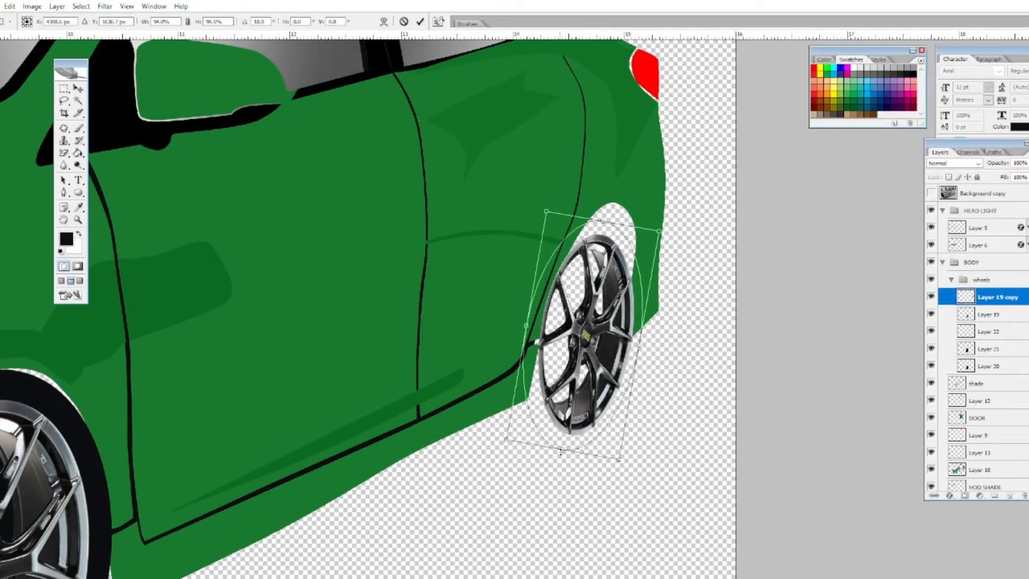
# - Turn the rear ellipse into a selection and fill it with black on a new layer directly below Layer 19 copy
pyautogui.press('Return')
pyautogui.hotkey('ctrl', 'Return')
pyautogui.press('g')
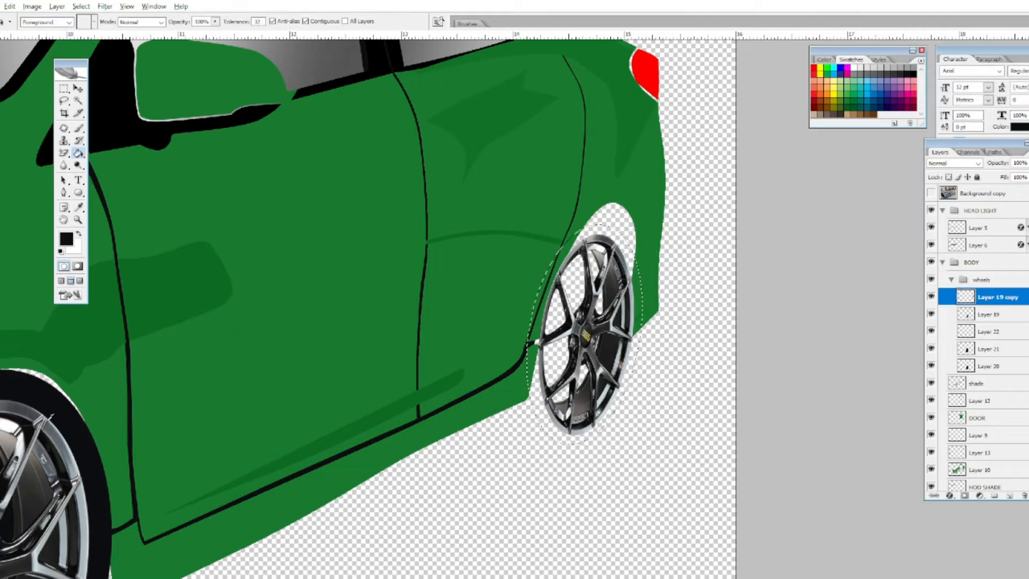
pyautogui.click(629, 248)
pyautogui.hotkey('ctrl', 'd')
pyautogui.hotkey('ctrl', '-')
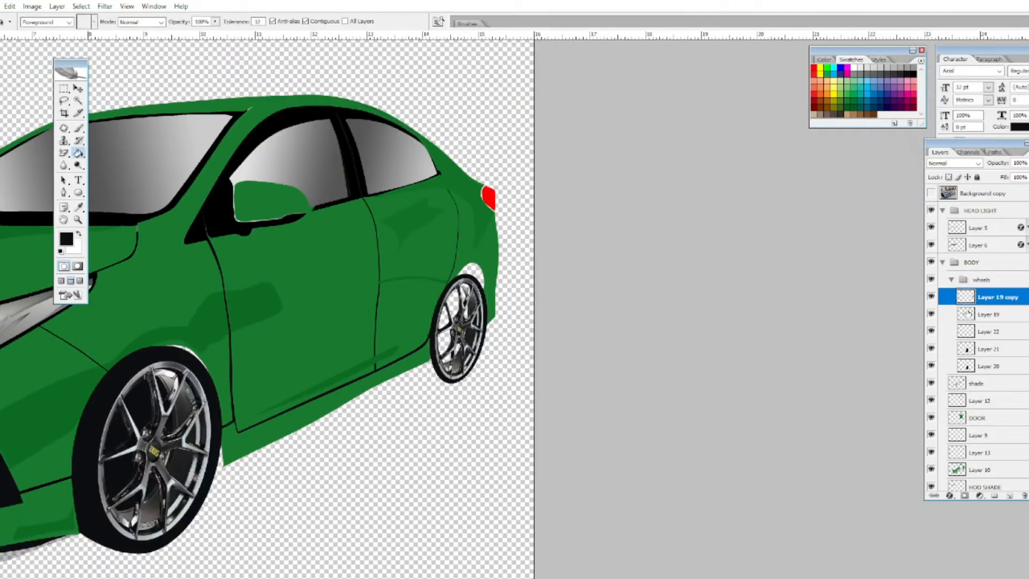
pyautogui.doubleClick(931, 298)
pyautogui.click(965, 315)
pyautogui.hotkey('ctrl', 'shift', 'alt', 'n')
pyautogui.hotkey('alt', 'BackSpace')
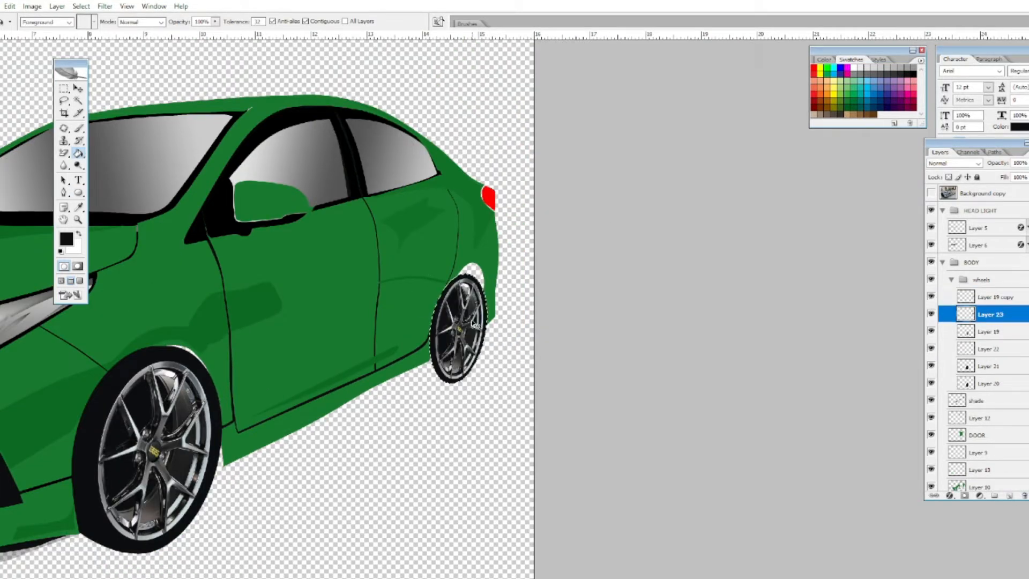
pyautogui.hotkey('ctrl', 'd')
# - Move Layer 19 copy and Layer 23 together below the window layer and nudge the rear wheel up into its arch
pyautogui.hotkey('ctrl', '+')
pyautogui.hotkey('ctrl', 't')
pyautogui.press('Return')
pyautogui.keyDown('shift'); pyautogui.click(981, 297); pyautogui.keyUp('shift')
pyautogui.click(931, 315)
pyautogui.click(931, 314)
pyautogui.moveTo(979, 310); pyautogui.dragTo(979, 403)
pyautogui.press('v')
pyautogui.moveTo(570, 268); pyautogui.dragTo(572, 256)
pyautogui.hotkey('ctrl', '-')
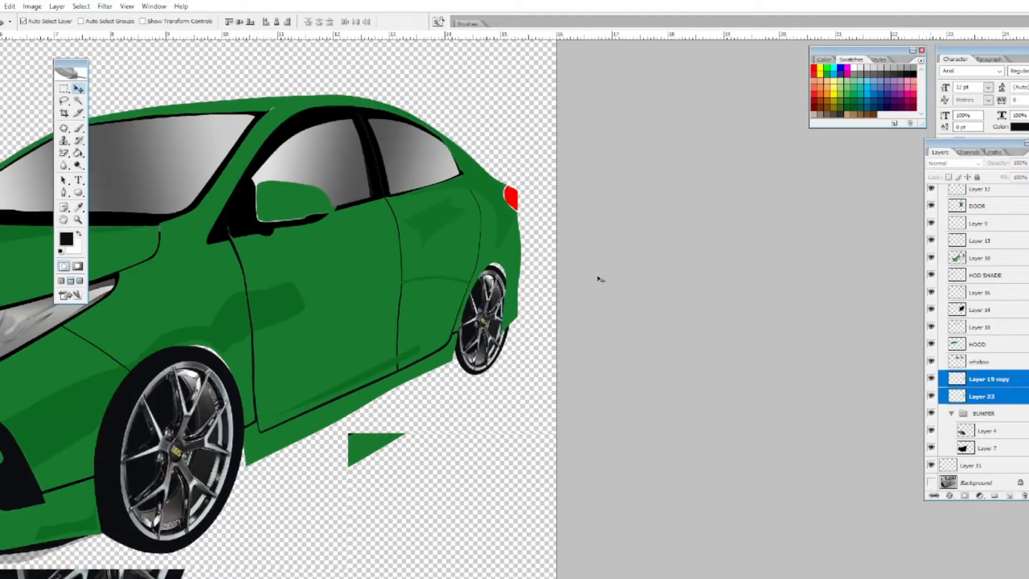
# - Move Layer 19 copy back to the top of the wheels group and reposition the rim and tyre in the rear arch
pyautogui.hotkey('ctrl', 't')
pyautogui.press('Return')
pyautogui.click(732, 321)
pyautogui.click(578, 444)
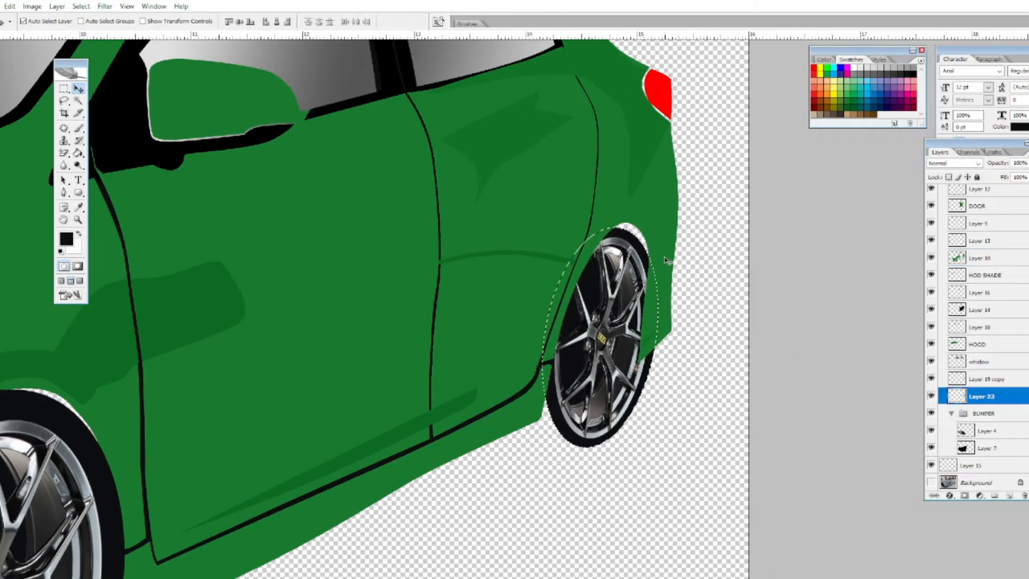
pyautogui.moveTo(981, 381); pyautogui.dragTo(998, 291)
pyautogui.moveTo(616, 278); pyautogui.dragTo(629, 269)
pyautogui.moveTo(575, 426)
pyautogui.mouseDown()
pyautogui.moveTo(583, 410)
pyautogui.moveTo(572, 414)
pyautogui.mouseUp()
pyautogui.moveTo(648, 328); pyautogui.dragTo(638, 327)
pyautogui.hotkey('ctrl', '-')
pyautogui.hotkey('ctrl', '-')
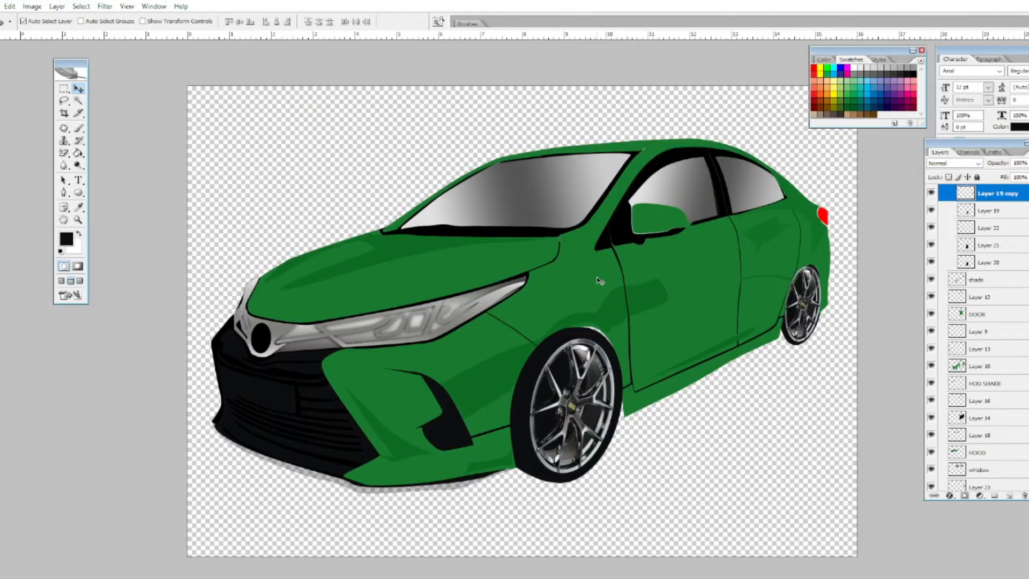
# - Reshape and rotate the black rear tyre on Layer 23 so it fits evenly around the rim and inside the arch
pyautogui.hotkey('ctrl', '+')
pyautogui.hotkey('ctrl', '+')
pyautogui.hotkey('ctrl', '+')
pyautogui.hotkey('ctrl', '+')
pyautogui.moveTo(536, 321); pyautogui.dragTo(539, 349)
pyautogui.hotkey('ctrl', 't')
pyautogui.moveTo(616, 342)
pyautogui.mouseDown()
pyautogui.moveTo(597, 342)
pyautogui.moveTo(607, 342)
pyautogui.mouseUp()
pyautogui.moveTo(539, 492); pyautogui.dragTo(490, 483)
pyautogui.press('Return')
pyautogui.hotkey('ctrl', 't')
pyautogui.moveTo(681, 237); pyautogui.dragTo(679, 234)
pyautogui.moveTo(489, 370); pyautogui.dragTo(490, 369)
pyautogui.press('Return')
pyautogui.hotkey('ctrl', '-')
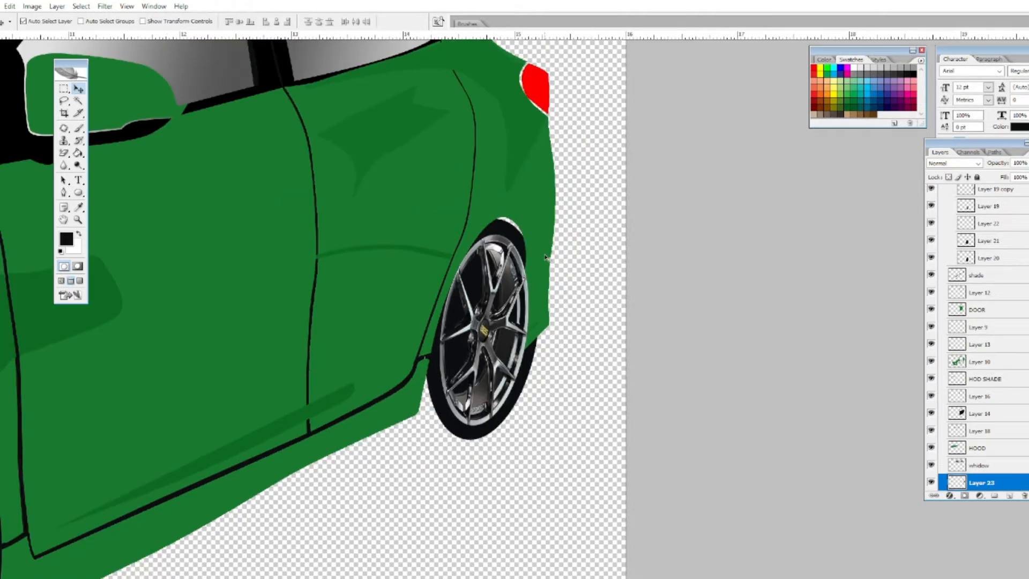
# - Duplicate Layer 23, load the copy's outline as a selection and delete the body area covering the rear tyre
pyautogui.hotkey('ctrl', 'd')
pyautogui.hotkey('ctrl', 'j')
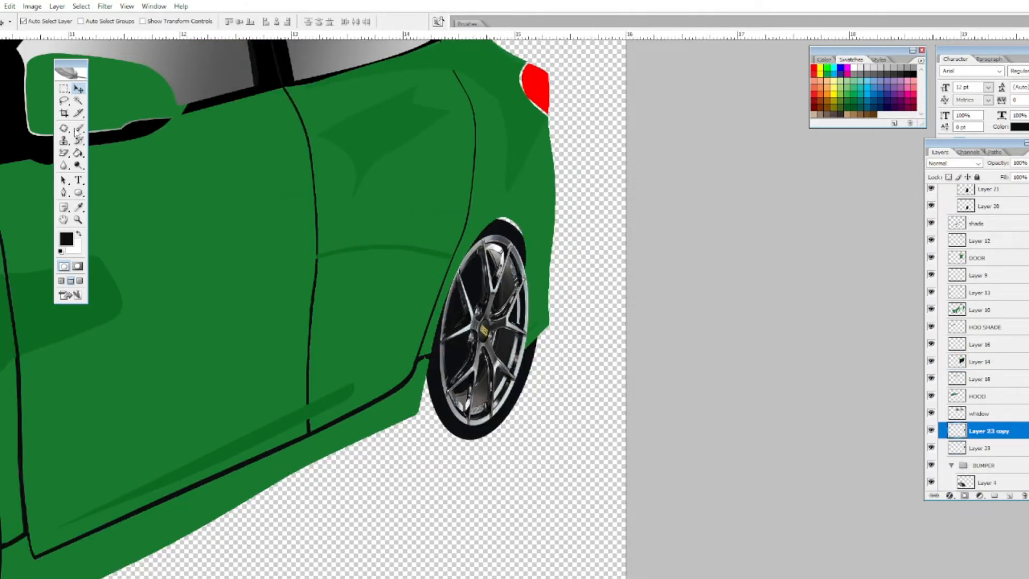
pyautogui.press('m')
pyautogui.hotkey('ctrl', 'd')
pyautogui.press('v')
pyautogui.keyDown('ctrl'); pyautogui.click(955, 432); pyautogui.keyUp('ctrl')
pyautogui.click(534, 212)
pyautogui.press('Delete')
pyautogui.hotkey('ctrl', 'd')
# - Outline the rear tyre's tread side and fill it with black on a new layer above Layer 23
pyautogui.click(956, 448)
pyautogui.hotkey('ctrl', '+')
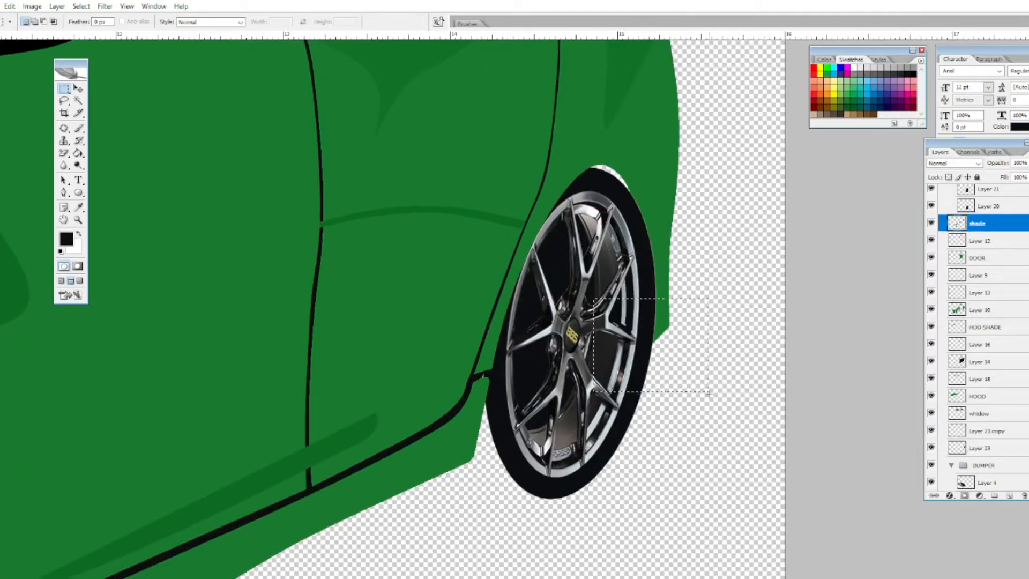
pyautogui.press('p')
pyautogui.hotkey('ctrl', 'Return')
pyautogui.press('v')
pyautogui.press('g')
pyautogui.hotkey('ctrl', 'shift', 'alt', 'n')
pyautogui.click(498, 466)
pyautogui.hotkey('ctrl', 'd')
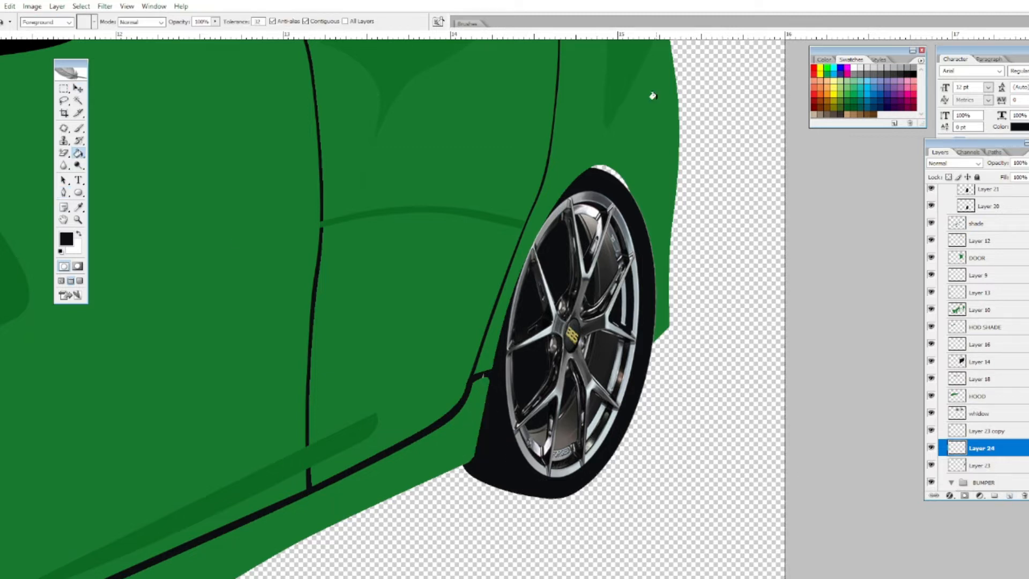
# - Outline the rear tread's lower corner by the sill, fill it with black on a new layer, and merge it into Layer 24
pyautogui.scroll(-3, 676, 220)
pyautogui.scroll(1, 574, 315)
pyautogui.moveTo(618, 351); pyautogui.dragTo(811, 345)
pyautogui.press('p')
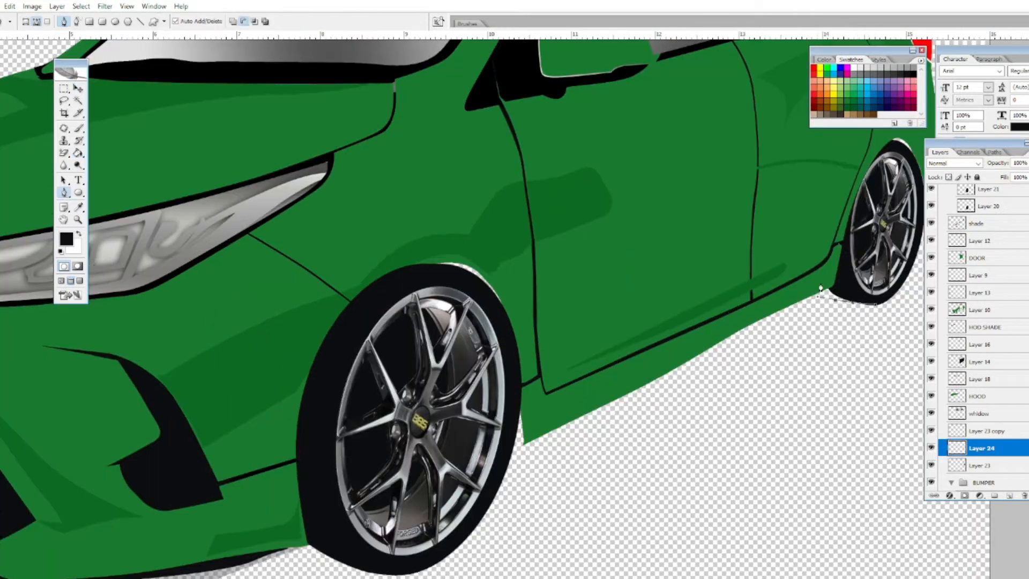
pyautogui.press('v')
pyautogui.press('l')
pyautogui.moveTo(873, 303); pyautogui.dragTo(817, 285)
pyautogui.press('g')
pyautogui.hotkey('ctrl', 'shift', 'alt', 'n')
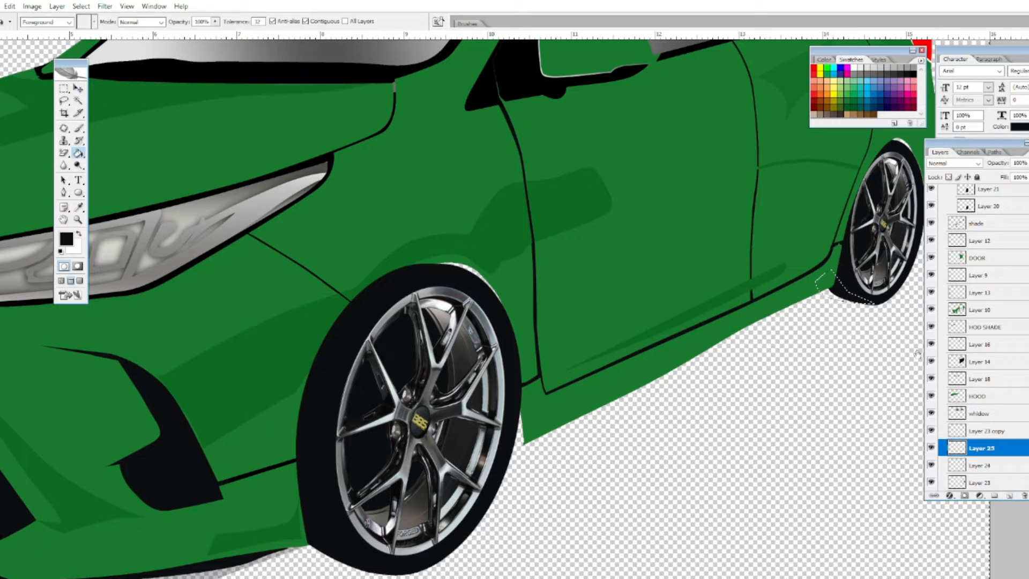
pyautogui.click(847, 302)
pyautogui.hotkey('ctrl', 'd')
pyautogui.hotkey('ctrl', 'e')
pyautogui.hotkey('ctrl', '-')
pyautogui.hotkey('ctrl', '-')
pyautogui.hotkey('ctrl', '-')
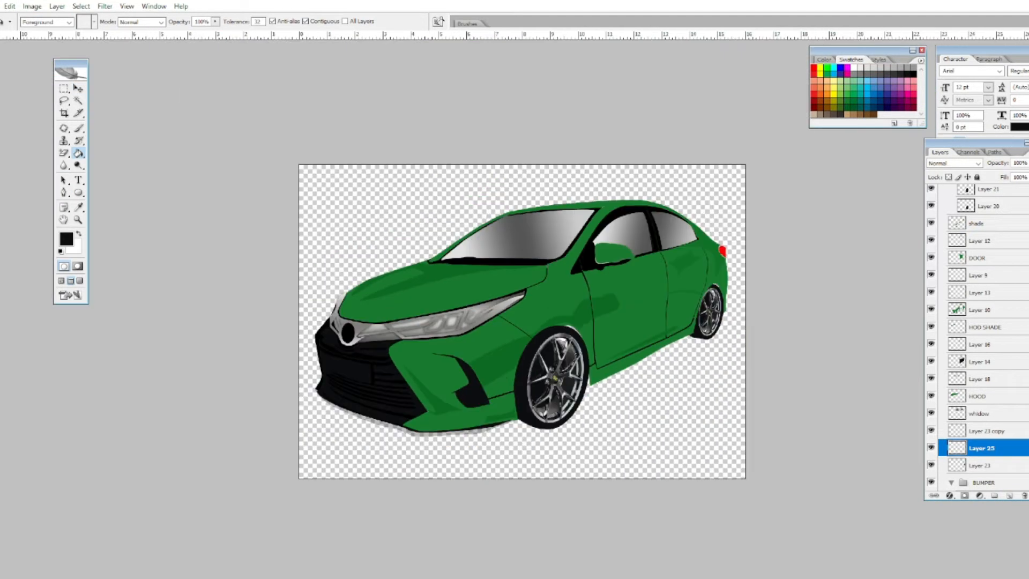
# - Select Layer 14 and outline a selection from the front wheel arch across the doors to the rear wheel arch
pyautogui.scroll(3, 1007, 334)
pyautogui.press('v')
pyautogui.hotkey('ctrl', '+')
pyautogui.hotkey('ctrl', '+')
pyautogui.hotkey('ctrl', '+')
pyautogui.moveTo(395, 541); pyautogui.dragTo(274, 471)
pyautogui.keyDown('ctrl'); pyautogui.click(619, 299); pyautogui.keyUp('ctrl')
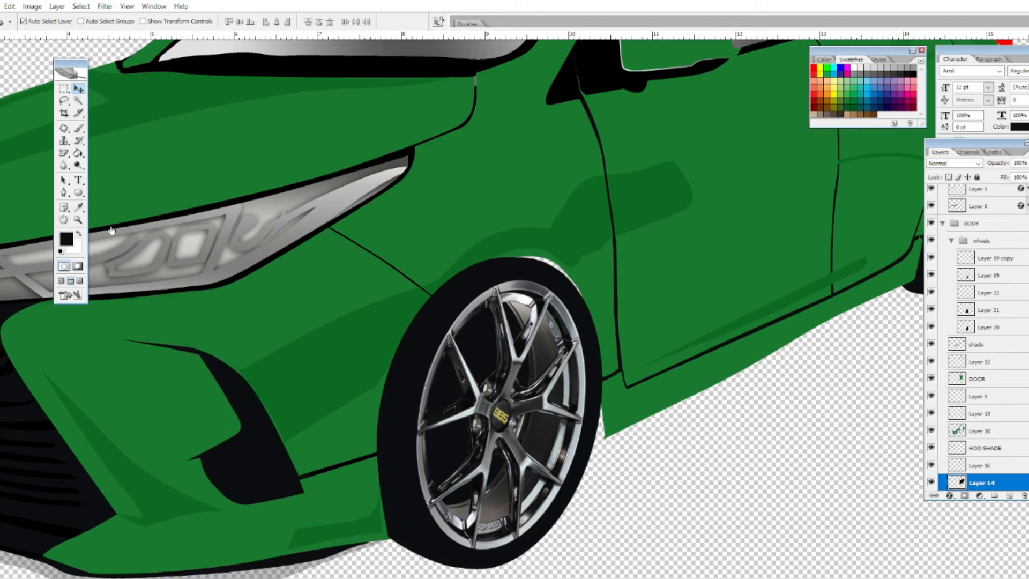
pyautogui.press('p')
pyautogui.moveTo(620, 300); pyautogui.dragTo(343, 400)
pyautogui.click(184, 368)
pyautogui.moveTo(305, 406); pyautogui.dragTo(329, 448)
pyautogui.hotkey('ctrl', 'Return')
pyautogui.press('g')
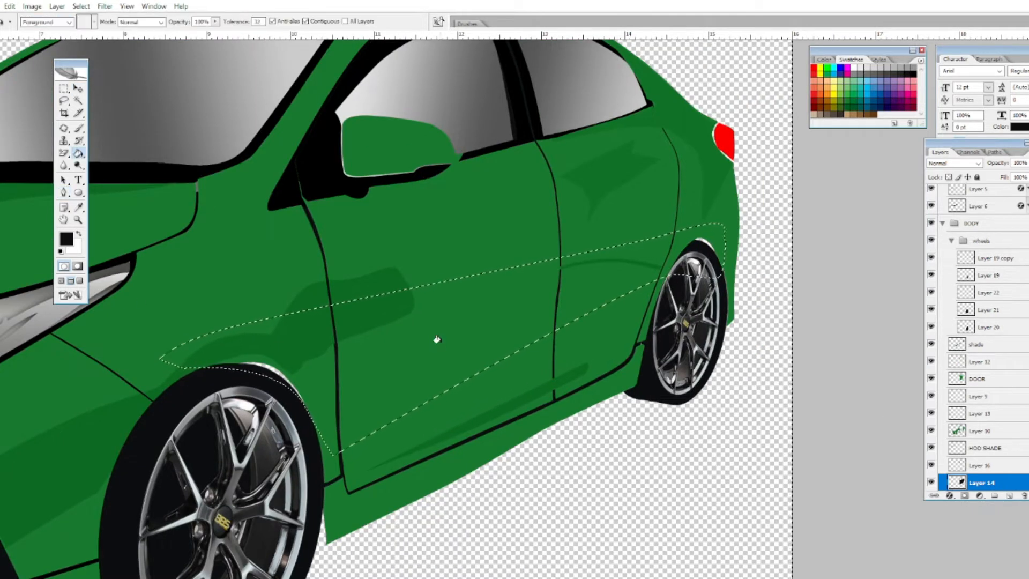
# - Fill the side selection with black on a new layer above Layer 14 and merge it down
pyautogui.click(1011, 496)
pyautogui.hotkey('alt', 'BackSpace')
pyautogui.hotkey('ctrl', 'd')
pyautogui.hotkey('ctrl', 'e')
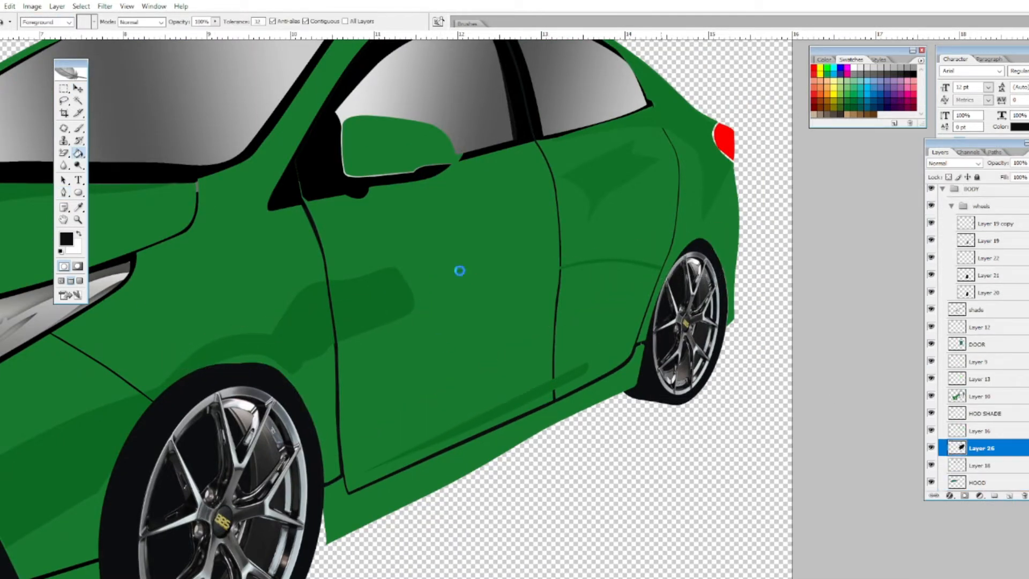
# - Draw an ellipse path over the centre of the front rim and rotate and resize it to match the wheel's tilt
pyautogui.hotkey('ctrl', '+')
pyautogui.moveTo(375, 482); pyautogui.dragTo(188, 223)
pyautogui.press('u')
pyautogui.moveTo(288, 217); pyautogui.dragTo(391, 394)
pyautogui.hotkey('ctrl', 't')
pyautogui.moveTo(409, 380); pyautogui.dragTo(390, 397)
pyautogui.moveTo(406, 238); pyautogui.dragTo(410, 230)
pyautogui.press('Return')
pyautogui.scroll(3, 981, 322)
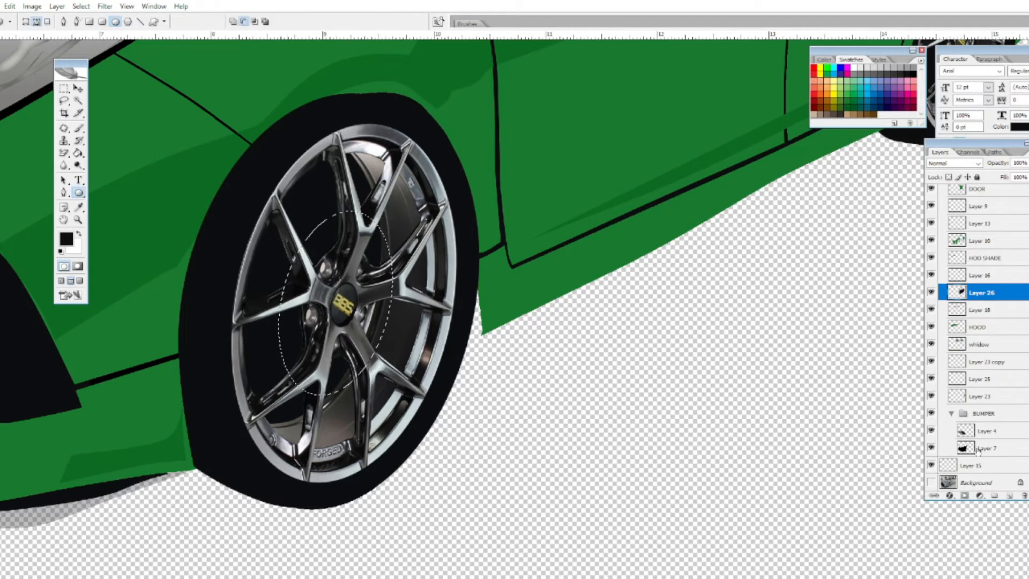
# - Fill the ellipse over the front rim's centre with black on a new layer at the top of the wheels group
pyautogui.press('v')
pyautogui.click(946, 317)
pyautogui.click(947, 298)
pyautogui.hotkey('ctrl', 'shift', 'alt', 'n')
pyautogui.hotkey('alt', 'BackSpace')
pyautogui.press('g')
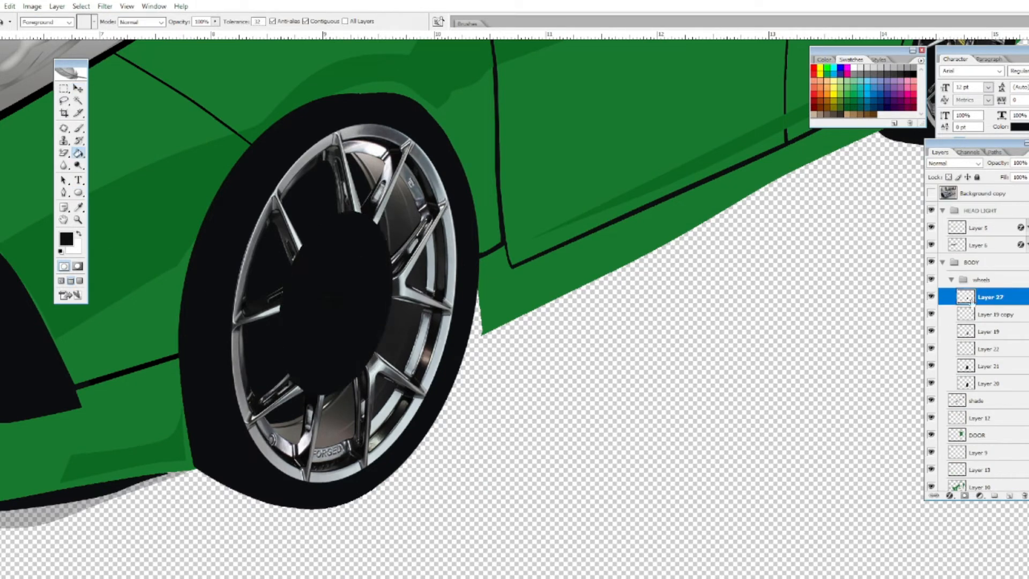
# - Fill the ellipse with a grey gradient running diagonally downward and move Layer 27 behind the front rim, just below Layer 22
pyautogui.hotkey('ctrl', 'shift', '[')
pyautogui.rightClick(79, 153)
pyautogui.click(119, 148)
pyautogui.click(48, 22)
pyautogui.click(517, 296)
pyautogui.click(608, 130)
pyautogui.moveTo(303, 239); pyautogui.dragTo(375, 335)
pyautogui.moveTo(987, 383)
pyautogui.mouseDown()
pyautogui.moveTo(983, 313)
pyautogui.moveTo(984, 359)
pyautogui.mouseUp()
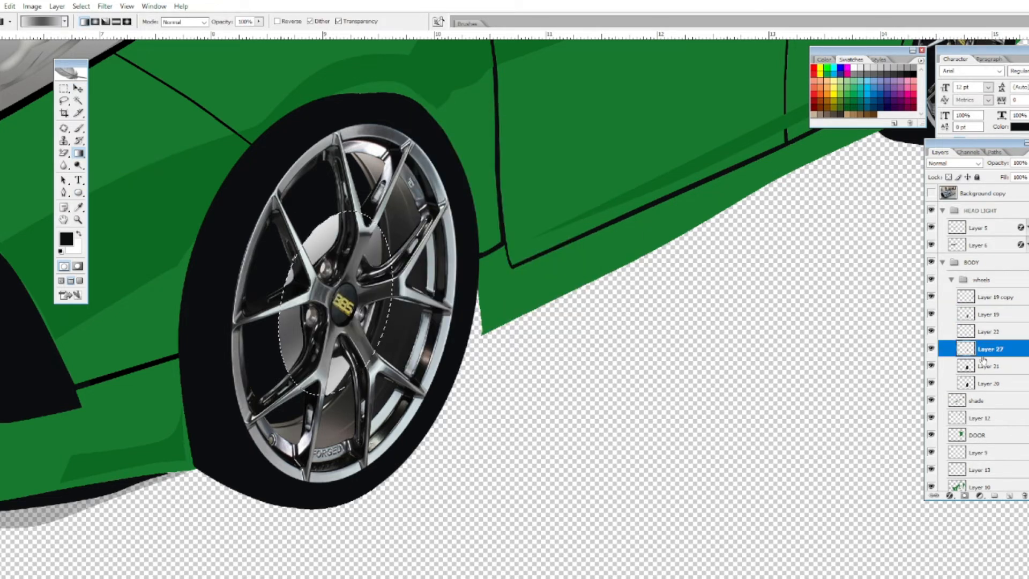
# - Move, rotate and stretch the gradient disc on Layer 27 until it sits centred behind the front rim's spokes
pyautogui.hotkey('ctrl', 't')
pyautogui.moveTo(306, 268); pyautogui.dragTo(301, 266)
pyautogui.hotkey('ctrl', '+')
pyautogui.hotkey('ctrl', '+')
pyautogui.moveTo(181, 260); pyautogui.dragTo(458, 292)
pyautogui.moveTo(109, 297); pyautogui.dragTo(104, 296)
pyautogui.moveTo(492, 336); pyautogui.dragTo(492, 320)
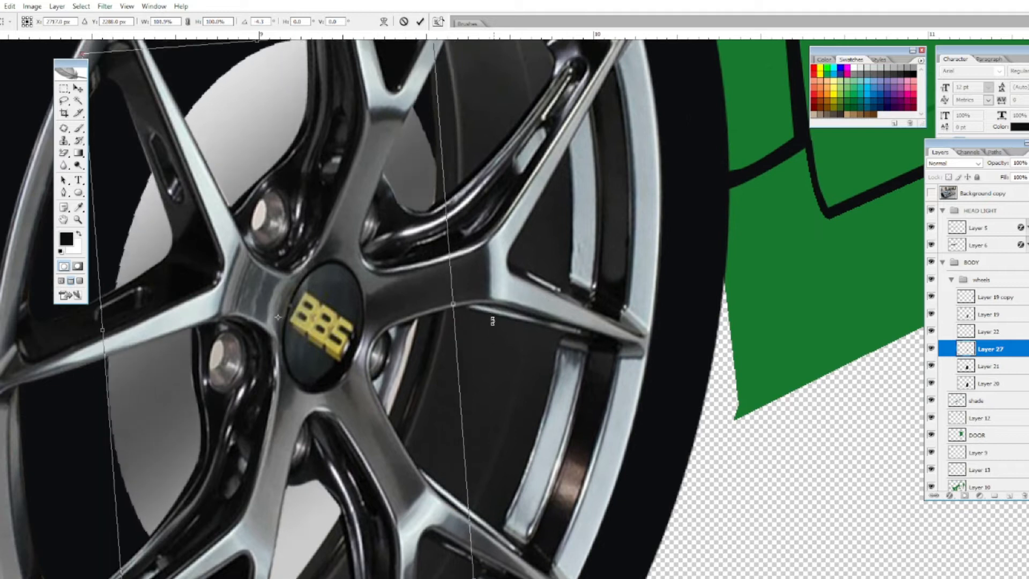
pyautogui.hotkey('ctrl', '-')
pyautogui.moveTo(408, 458); pyautogui.dragTo(406, 446)
pyautogui.moveTo(490, 362); pyautogui.dragTo(498, 362)
pyautogui.press('Return')
pyautogui.hotkey('ctrl', '-')
pyautogui.hotkey('ctrl', '+')
pyautogui.hotkey('ctrl', '+')
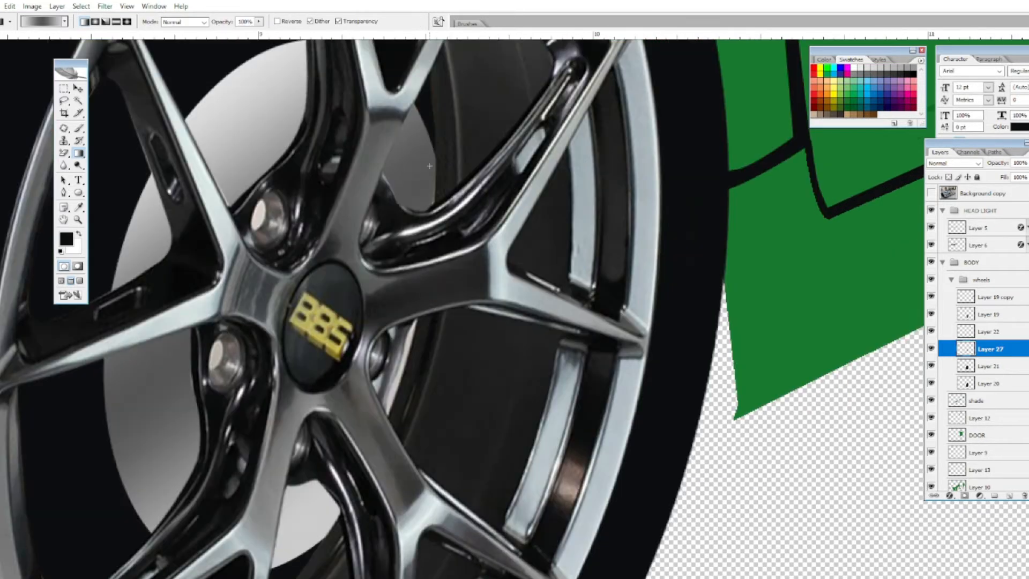
pyautogui.press('v')
pyautogui.hotkey('ctrl', '-')
pyautogui.hotkey('ctrl', '+')
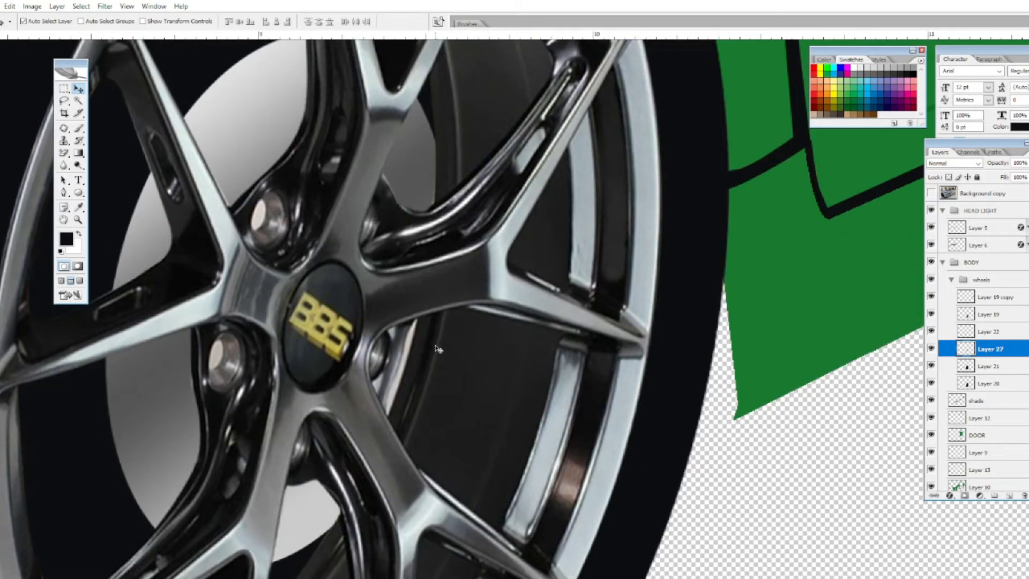
# - Fill the disc's outline with a gradient on a new layer above Layer 19 copy and lower that layer's fill to 27%
pyautogui.click(368, 500)
pyautogui.click(971, 348)
pyautogui.keyDown('ctrl'); pyautogui.click(967, 348); pyautogui.keyUp('ctrl')
pyautogui.click(996, 297)
pyautogui.hotkey('ctrl', 'shift', 'alt', 'n')
pyautogui.click(78, 165)
pyautogui.click(78, 153)
pyautogui.moveTo(242, 80); pyautogui.dragTo(410, 368)
pyautogui.hotkey('ctrl', 'd')
pyautogui.click(1027, 177)
pyautogui.moveTo(1027, 188); pyautogui.dragTo(992, 189)
# - Outline the part of the translucent overlay covering the front rim's spokes and hub, delete it from Layer 28 and deselect
pyautogui.click(64, 192)
pyautogui.moveTo(435, 171); pyautogui.dragTo(435, 207)
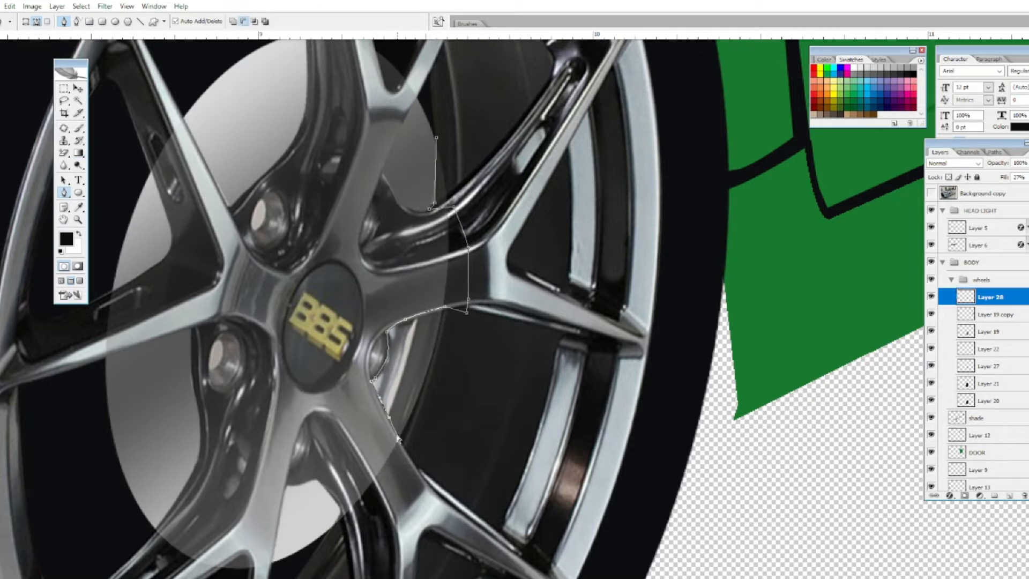
pyautogui.click(375, 505)
pyautogui.click(355, 520)
pyautogui.click(345, 517)
pyautogui.moveTo(336, 555); pyautogui.dragTo(418, 444)
pyautogui.click(423, 402)
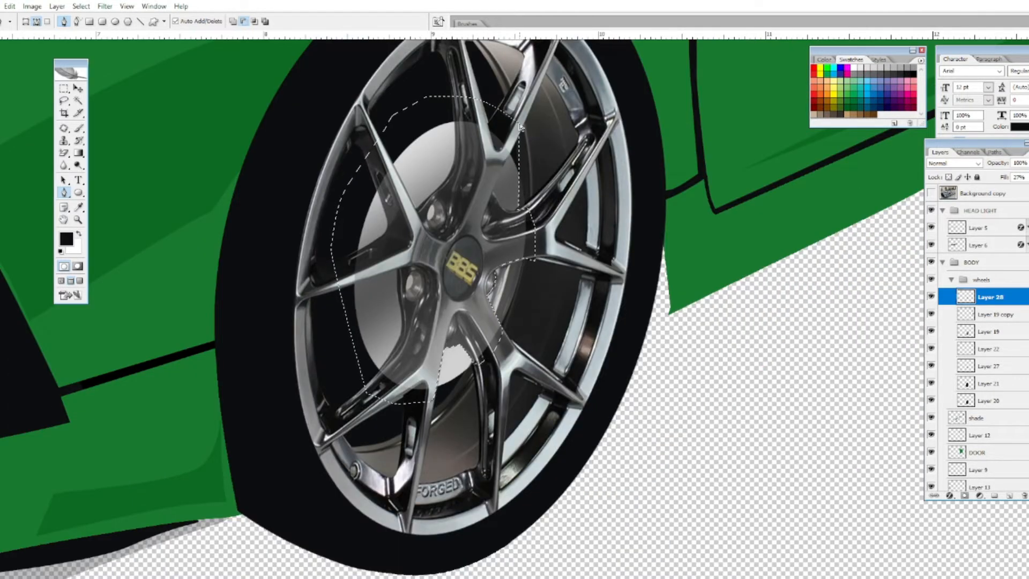
pyautogui.press('Delete')
pyautogui.hotkey('ctrl', 'd')
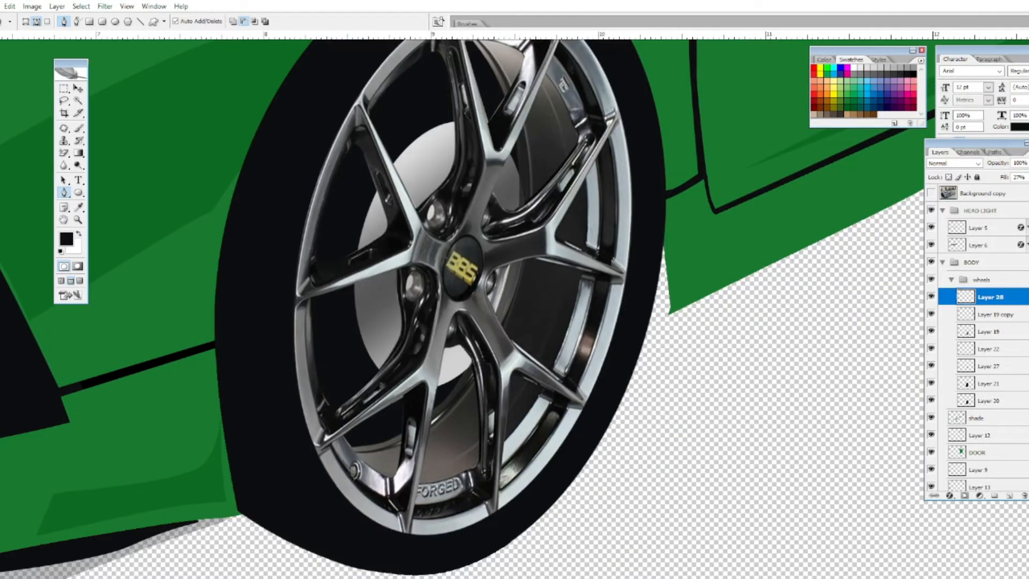
# - Make a tiny elliptical selection on the disc above the hub and rename the disc's layer "disc break"
pyautogui.hotkey('ctrl', '0')
pyautogui.scroll(5, 572, 382)
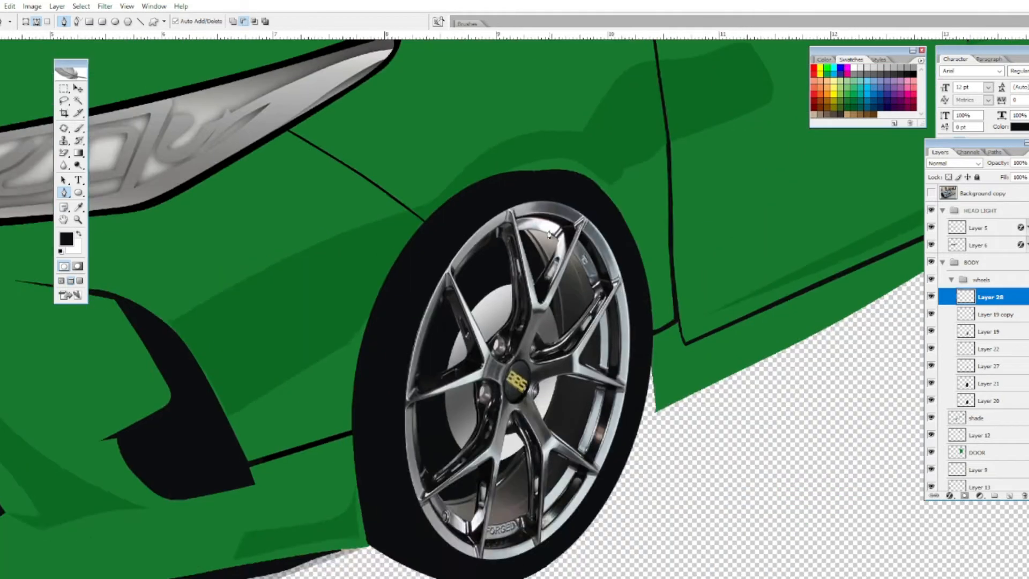
pyautogui.click(63, 88)
pyautogui.click(108, 99)
pyautogui.moveTo(472, 254); pyautogui.dragTo(481, 265)
pyautogui.press('v')
pyautogui.click(481, 264)
pyautogui.click(932, 368)
pyautogui.doubleClick(992, 367)
pyautogui.write('dis')
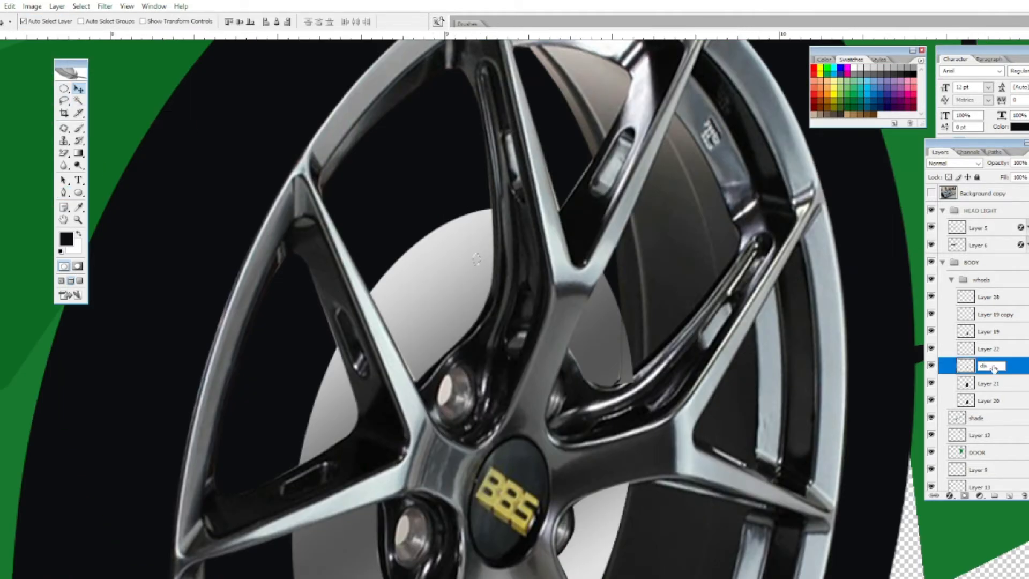
# - Cut a pattern of small round holes into the brake disc in the openings above and beside the left spokes
pyautogui.hotkey('alt', 'BackSpace')
pyautogui.hotkey('ctrl', 'd')
pyautogui.click(471, 293)
pyautogui.hotkey('alt', 'BackSpace')
pyautogui.press('m')
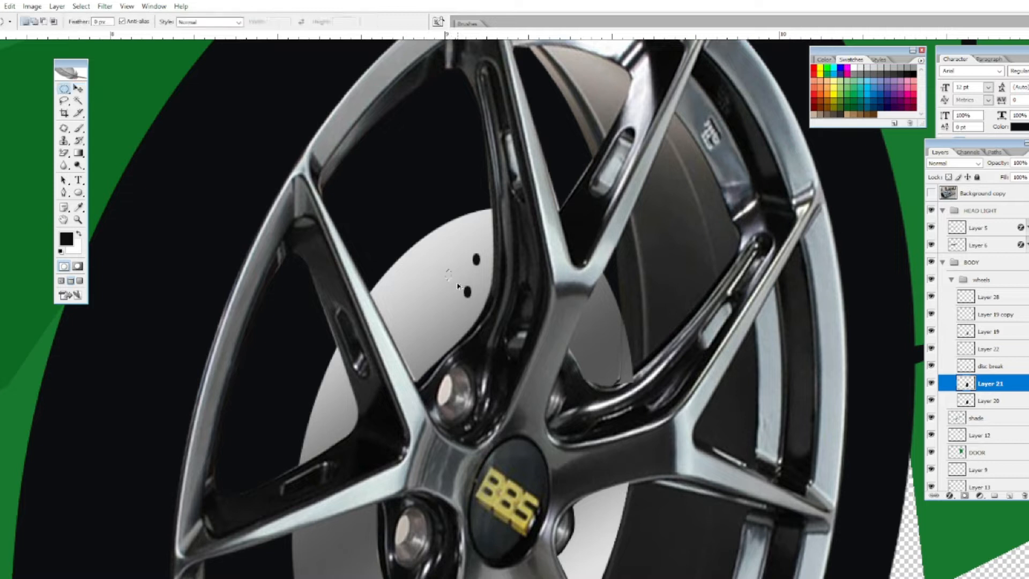
pyautogui.hotkey('alt', ']')
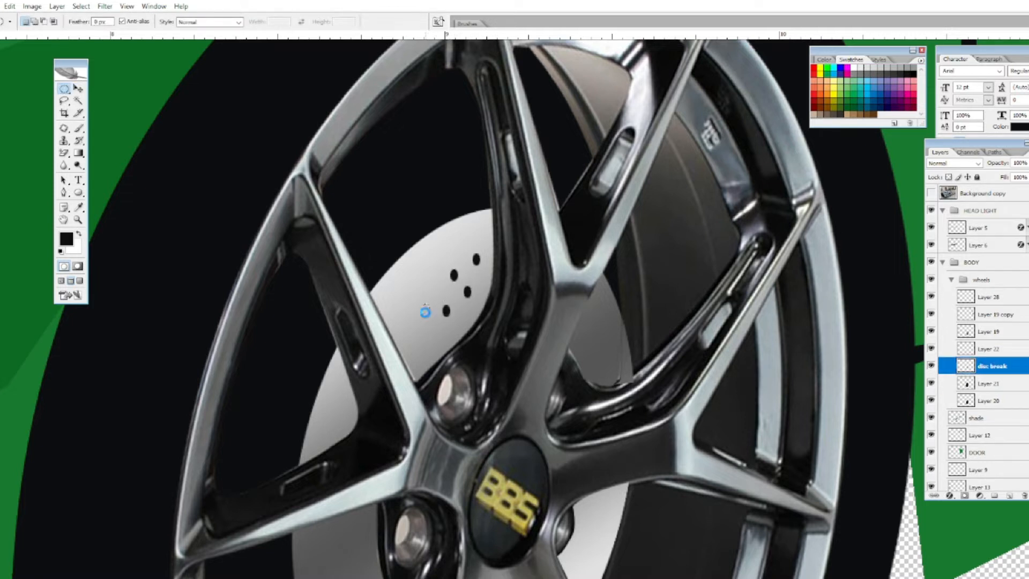
pyautogui.scroll(-5, 455, 253)
pyautogui.scroll(5, 480, 239)
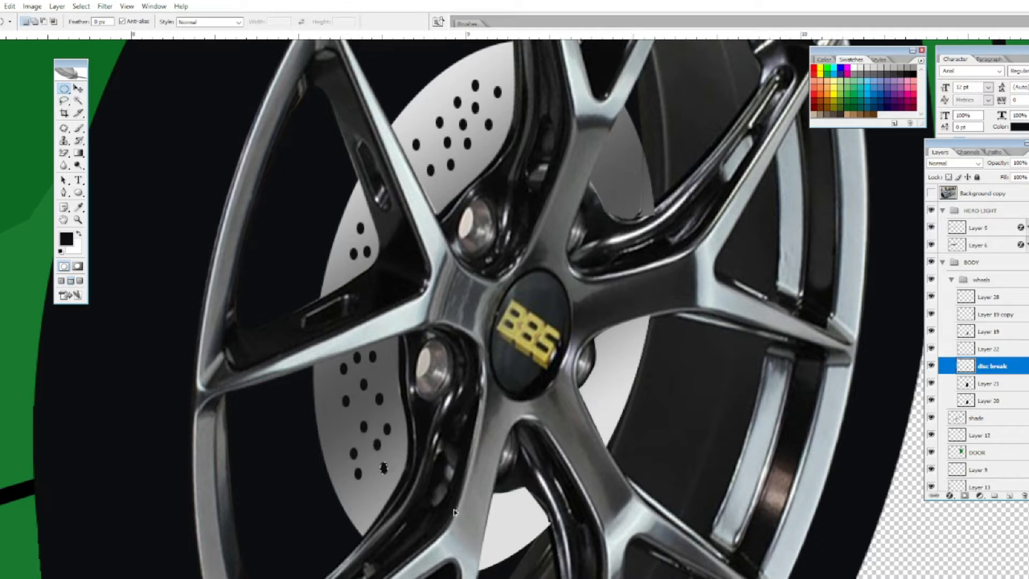
# - Cut small round holes into the darker part of the brake disc, above and right of the BBS hub cap
pyautogui.press('v')
pyautogui.press('Delete')
pyautogui.moveTo(618, 190); pyautogui.dragTo(637, 182)
pyautogui.click(614, 163)
pyautogui.press('Delete')
pyautogui.press('Delete')
pyautogui.click(623, 172)
pyautogui.press('Delete')
pyautogui.press('m')
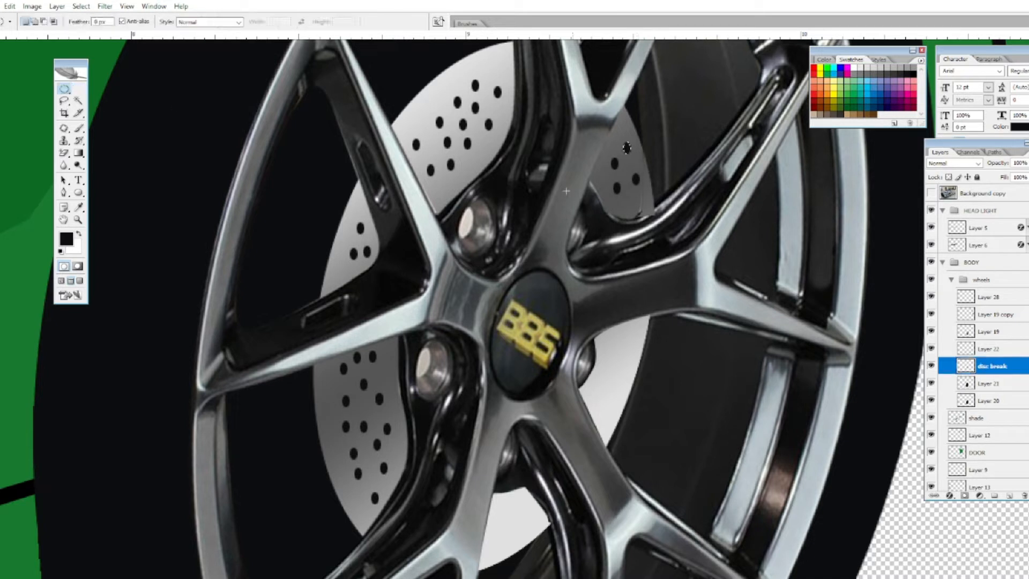
# - Add small round holes to the brake disc in the openings to the lower right of and below the BBS hub cap
pyautogui.hotkey('ctrl', '-')
pyautogui.hotkey('ctrl', '-')
pyautogui.hotkey('ctrl', '-')
pyautogui.hotkey('ctrl', '-')
pyautogui.hotkey('ctrl', '-')
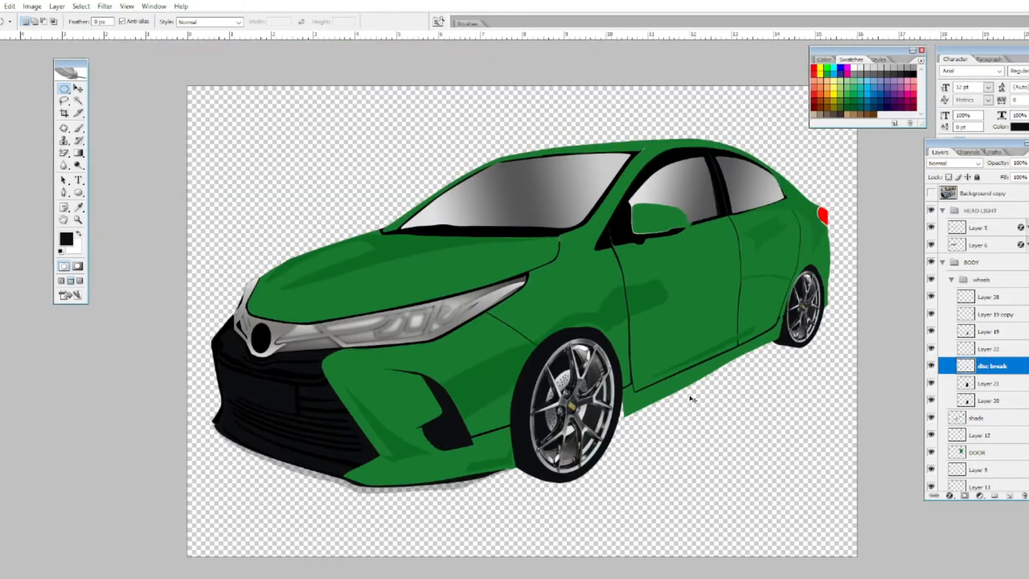
pyautogui.scroll(7, 555, 391)
pyautogui.moveTo(715, 504); pyautogui.dragTo(517, 249)
pyautogui.press('v')
pyautogui.click(563, 337)
pyautogui.click(933, 297)
pyautogui.click(933, 297)
pyautogui.press('m')
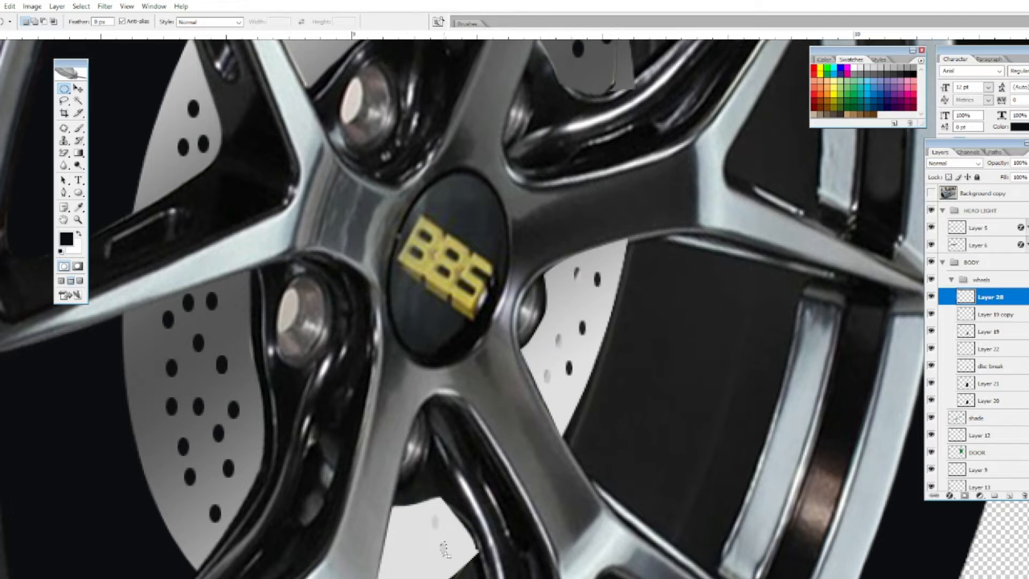
pyautogui.hotkey('ctrl', '0')
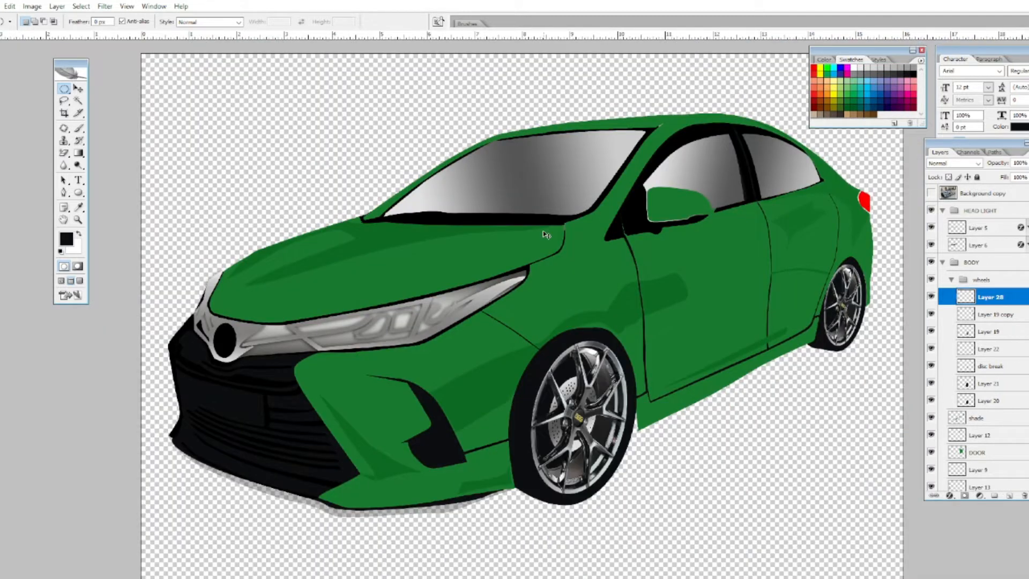
# - Darken the grey gradient of the window layer with a Levels adjustment
pyautogui.hotkey('ctrl', '-')
pyautogui.hotkey('ctrl', '-')
pyautogui.scroll(-5, 981, 337)
pyautogui.click(931, 482)
pyautogui.click(931, 481)
pyautogui.hotkey('ctrl', '+')
pyautogui.press('v')
pyautogui.click(551, 192)
pyautogui.hotkey('ctrl', 'l')
pyautogui.click(931, 203)
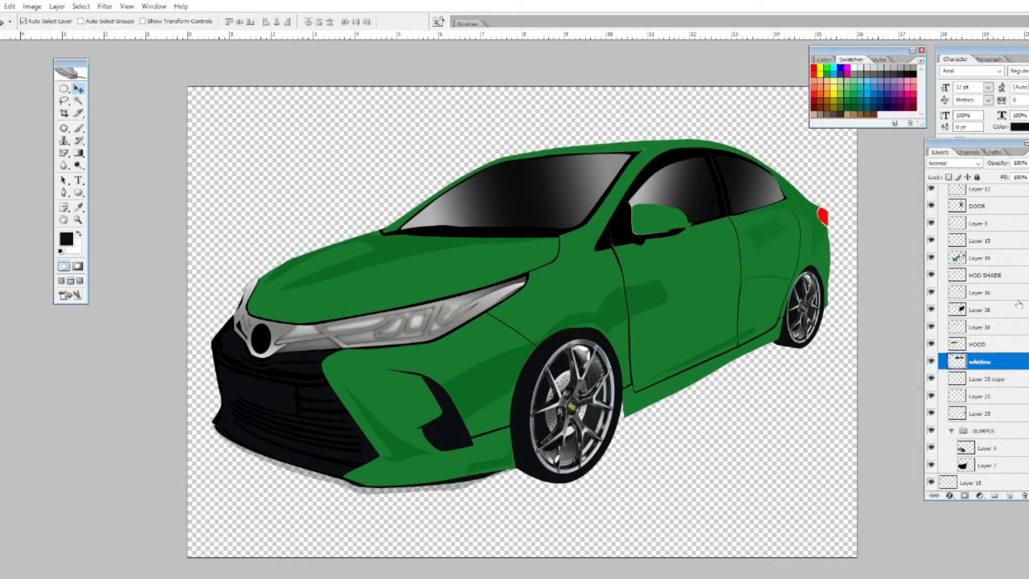
# - Outline a wide arch around the front wheel on a new layer above the HEAD LIGHT group and convert it to a selection
pyautogui.scroll(5, 981, 268)
pyautogui.click(983, 211)
pyautogui.click(1010, 498)
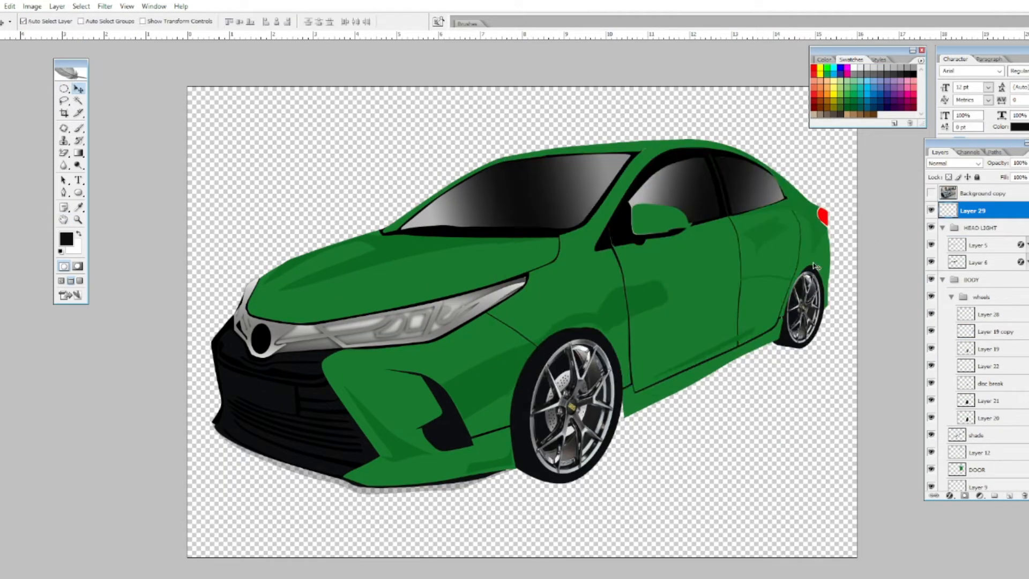
pyautogui.press('p')
pyautogui.hotkey('ctrl', '+')
pyautogui.moveTo(554, 253); pyautogui.dragTo(590, 224)
pyautogui.moveTo(648, 242); pyautogui.dragTo(593, 271)
pyautogui.click(684, 307)
pyautogui.click(685, 322)
pyautogui.click(673, 324)
pyautogui.click(542, 452)
pyautogui.hotkey('ctrl', 'Return')
# - Sample the body green and fill the front wheel arch selection with it on Layer 29, inverting the selection to correct it
pyautogui.press('g')
pyautogui.hotkey('shift', 'g')
pyautogui.keyDown('alt'); pyautogui.click(570, 264); pyautogui.keyUp('alt')
pyautogui.hotkey('alt', 'BackSpace')
pyautogui.hotkey('ctrl', 'z')
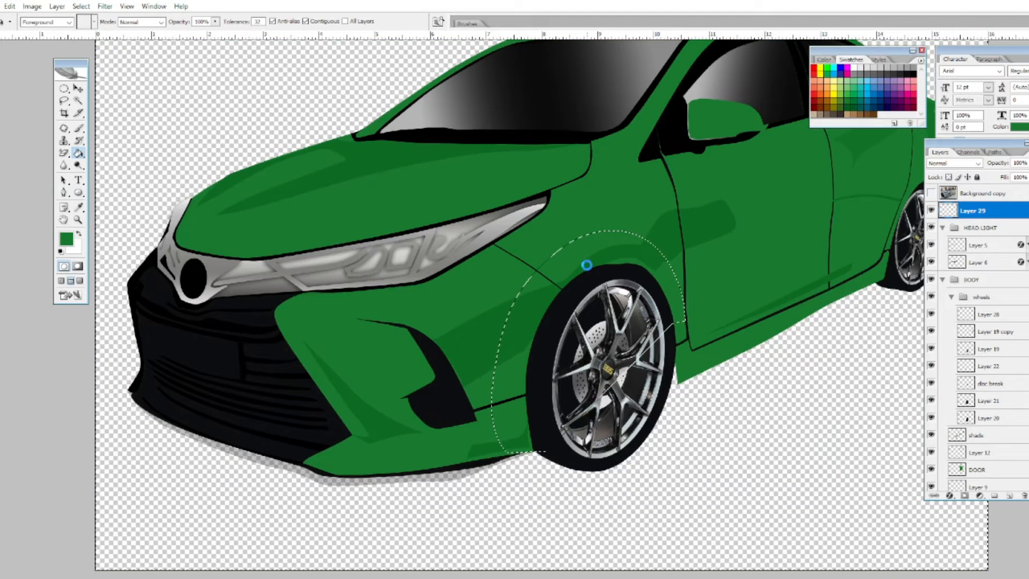
pyautogui.hotkey('ctrl', 'shift', 'i')
pyautogui.hotkey('alt', 'BackSpace')
# - Draw an ellipse fitted and tilted to the front wheel and cut it out of the green arch on Layer 29
pyautogui.moveTo(1027, 187); pyautogui.dragTo(1013, 187)
pyautogui.press('u')
pyautogui.moveTo(558, 281); pyautogui.dragTo(659, 477)
pyautogui.hotkey('ctrl', 't')
pyautogui.moveTo(666, 259); pyautogui.dragTo(686, 282)
pyautogui.press('Return')
pyautogui.hotkey('ctrl', 'Return')
pyautogui.hotkey('ctrl', 'BackSpace')
pyautogui.moveTo(1013, 187); pyautogui.dragTo(1028, 187)
pyautogui.hotkey('ctrl', 'alt', 'z')
pyautogui.hotkey('ctrl', 'alt', 'z')
pyautogui.hotkey('ctrl', 'alt', 'z')
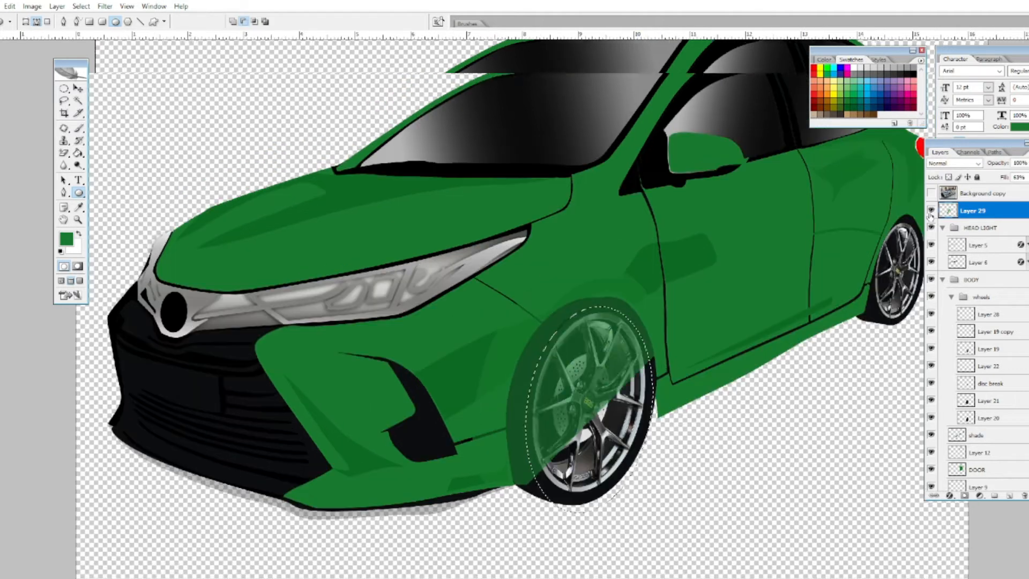
pyautogui.hotkey('ctrl', 'alt', 'z')
# - Load the front arch shape as a selection and set up a green gradient with a lighter stop of 24a743
pyautogui.keyDown('ctrl'); pyautogui.click(948, 210); pyautogui.keyUp('ctrl')
pyautogui.click(79, 153)
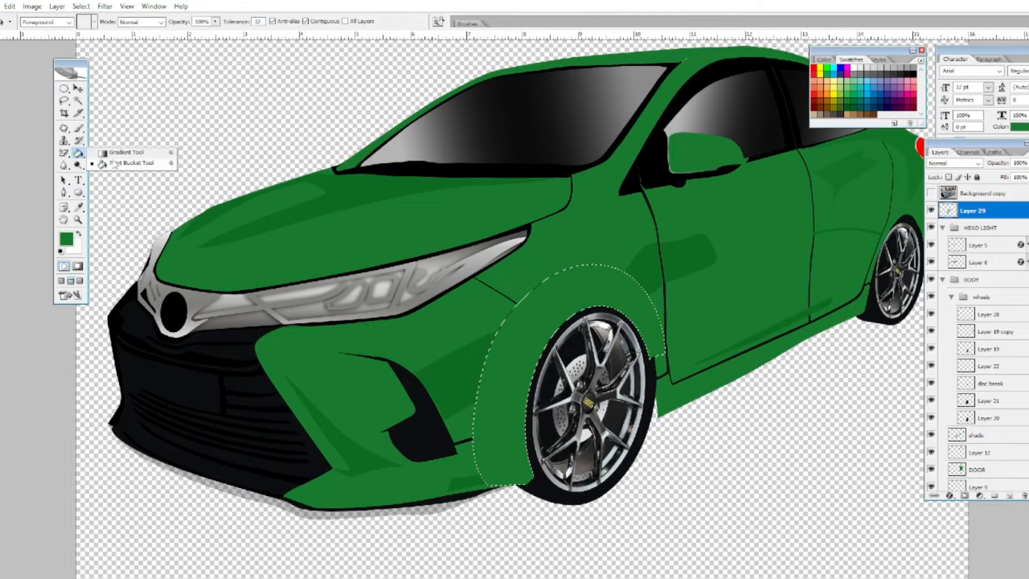
pyautogui.click(113, 154)
pyautogui.click(43, 21)
pyautogui.click(546, 143)
pyautogui.click(518, 298)
pyautogui.click(496, 386)
pyautogui.doubleClick(416, 298)
pyautogui.click(410, 472)
pyautogui.click(468, 329)
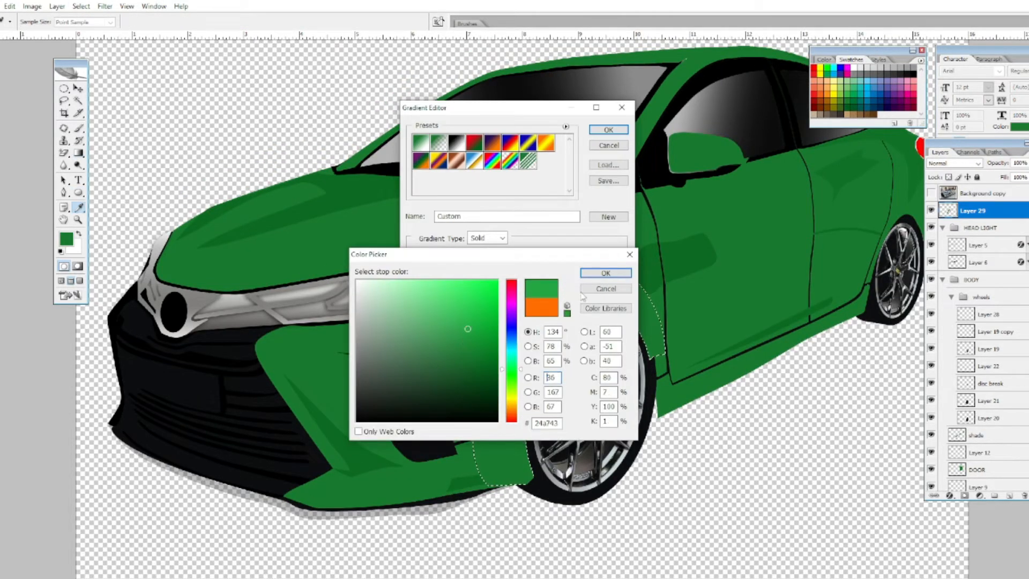
pyautogui.click(605, 273)
pyautogui.click(607, 129)
# - Apply the green gradient diagonally across the front wheel arch toward its outer upper edge and deselect
pyautogui.moveTo(550, 338); pyautogui.dragTo(490, 281)
pyautogui.hotkey('ctrl', 'd')
pyautogui.hotkey('ctrl', '-')
pyautogui.hotkey('ctrl', '-')
pyautogui.hotkey('ctrl', '+')
pyautogui.hotkey('ctrl', '+')
pyautogui.moveTo(673, 303); pyautogui.dragTo(539, 317)
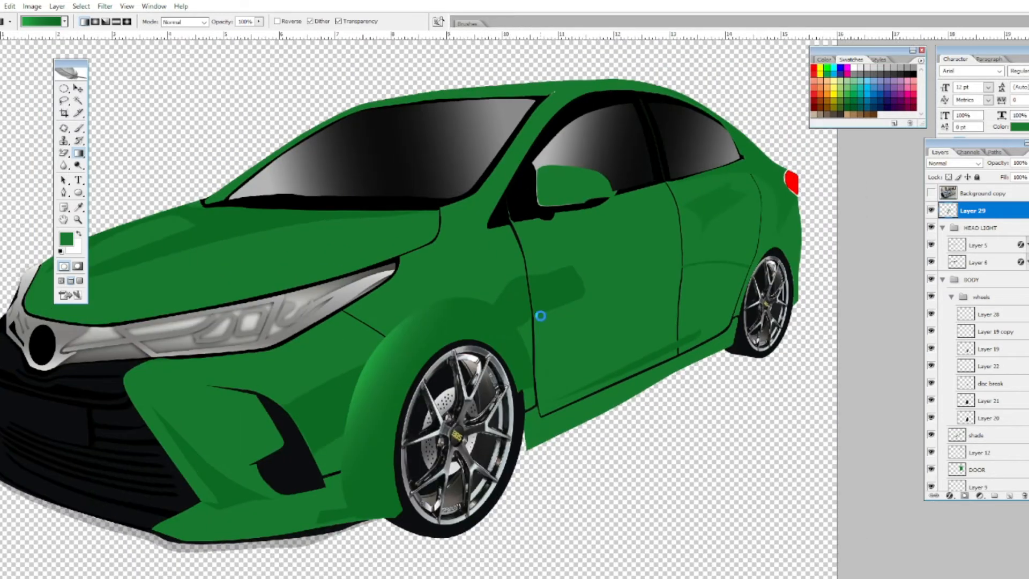
# - Outline the rear wheel arch with the Pen tool, following the rear wheel's edge and a wider outer curve
pyautogui.press('v')
pyautogui.hotkey('ctrl', '+')
pyautogui.keyDown('ctrl'); pyautogui.click(636, 275); pyautogui.keyUp('ctrl')
pyautogui.moveTo(637, 275); pyautogui.dragTo(489, 285)
pyautogui.click(64, 192)
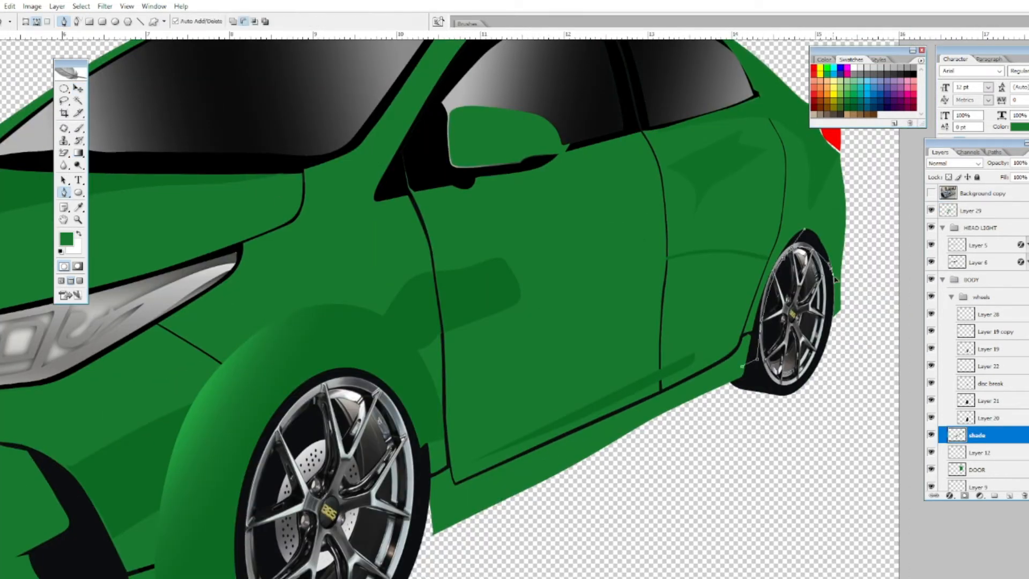
pyautogui.moveTo(762, 238); pyautogui.dragTo(731, 288)
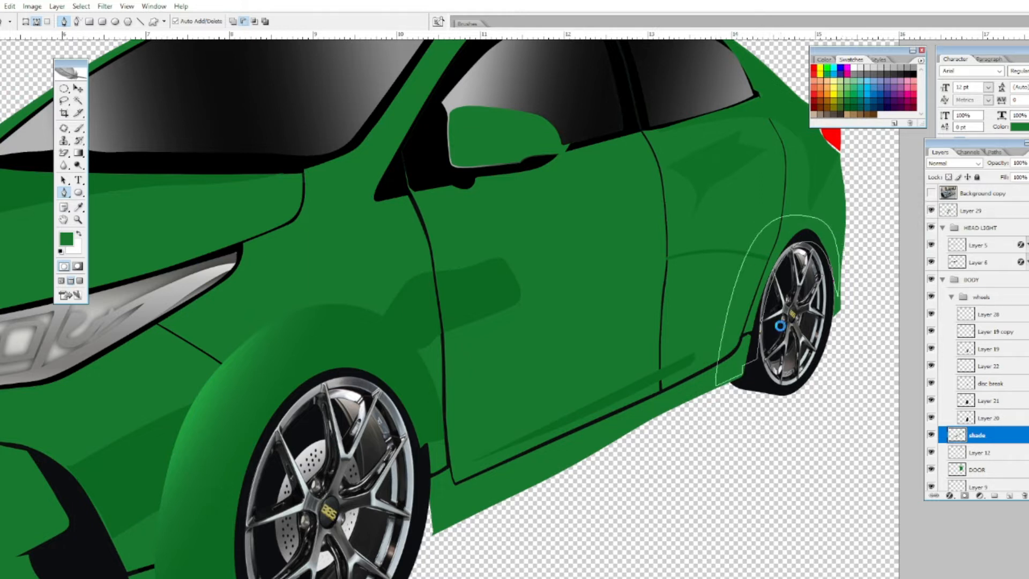
# - Turn the rear arch outline into a selection and fill it with the green gradient on a new top layer
pyautogui.hotkey('ctrl', 'Return')
pyautogui.hotkey('alt', ']')
pyautogui.hotkey('alt', ']')
pyautogui.hotkey('alt', ']')
pyautogui.hotkey('alt', ']')
pyautogui.hotkey('ctrl', 'shift', 'alt', 'n')
pyautogui.press('g')
pyautogui.moveTo(745, 214); pyautogui.dragTo(779, 265)
pyautogui.hotkey('ctrl', 'z')
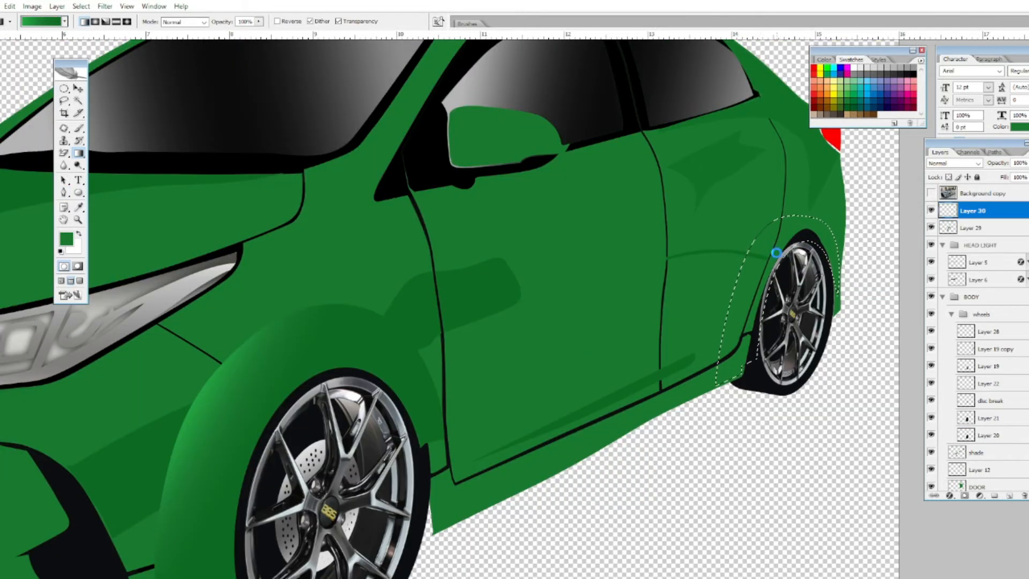
pyautogui.hotkey('ctrl', 'd')
# - Group the front and rear wheel arch layers and name the group bodykits
pyautogui.hotkey('ctrl', '-')
pyautogui.keyDown('shift'); pyautogui.click(981, 228); pyautogui.keyUp('shift')
pyautogui.hotkey('ctrl', 'g')
pyautogui.doubleClick(975, 211)
pyautogui.write('bodyk')
# - Outline a side skirt with the Pen tool along the car's lower edge between the front and rear wheels
pyautogui.moveTo(550, 235); pyautogui.dragTo(558, 141)
pyautogui.press('p')
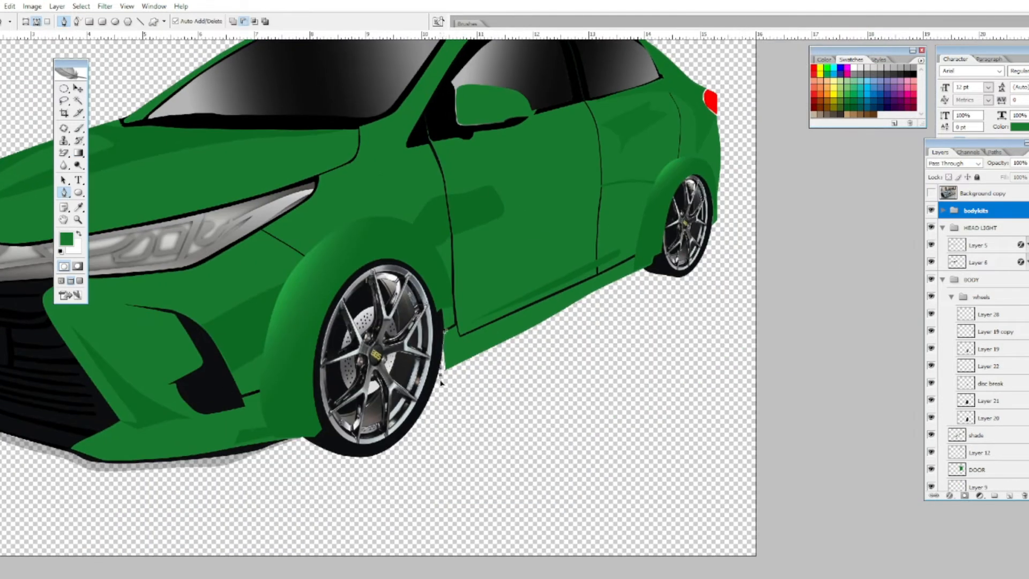
pyautogui.moveTo(611, 316); pyautogui.dragTo(621, 298)
pyautogui.hotkey('ctrl', 'alt', 'z')
pyautogui.hotkey('ctrl', 'alt', 'z')
pyautogui.hotkey('ctrl', 'alt', 'z')
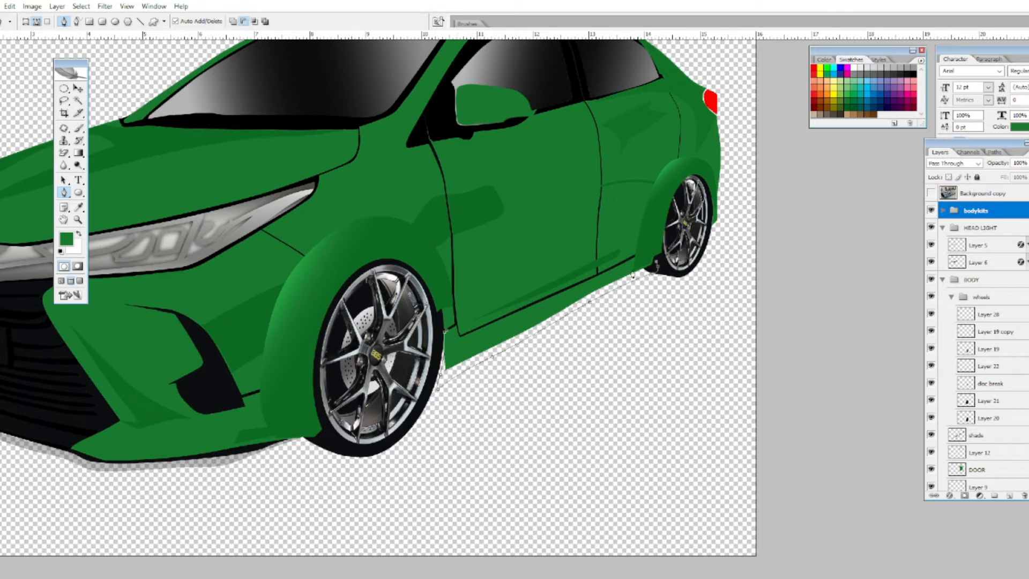
pyautogui.moveTo(445, 331); pyautogui.dragTo(485, 349)
# - Fill the side skirt selection with black on a new layer inside the bodykits group and deselect
pyautogui.hotkey('ctrl', 'Return')
pyautogui.rightClick(79, 153)
pyautogui.click(129, 163)
pyautogui.press('d')
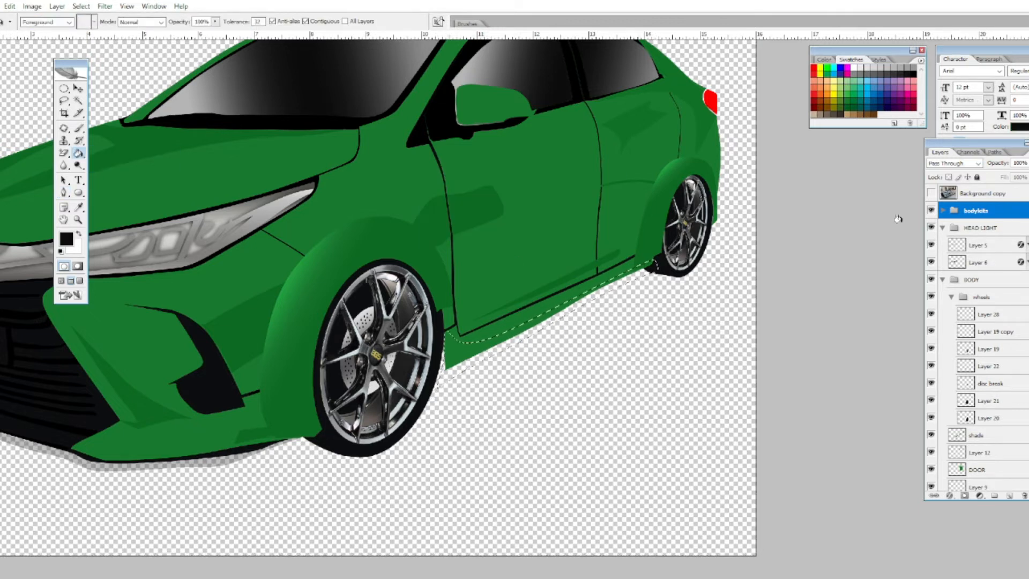
pyautogui.click(943, 210)
pyautogui.hotkey('ctrl', 'shift', 'alt', 'n')
pyautogui.click(495, 333)
pyautogui.hotkey('ctrl', 'd')
# - Rename the skirt layer side skirt and move it beneath the wheel arch layers in the bodykits group
pyautogui.press('p')
pyautogui.doubleClick(982, 227)
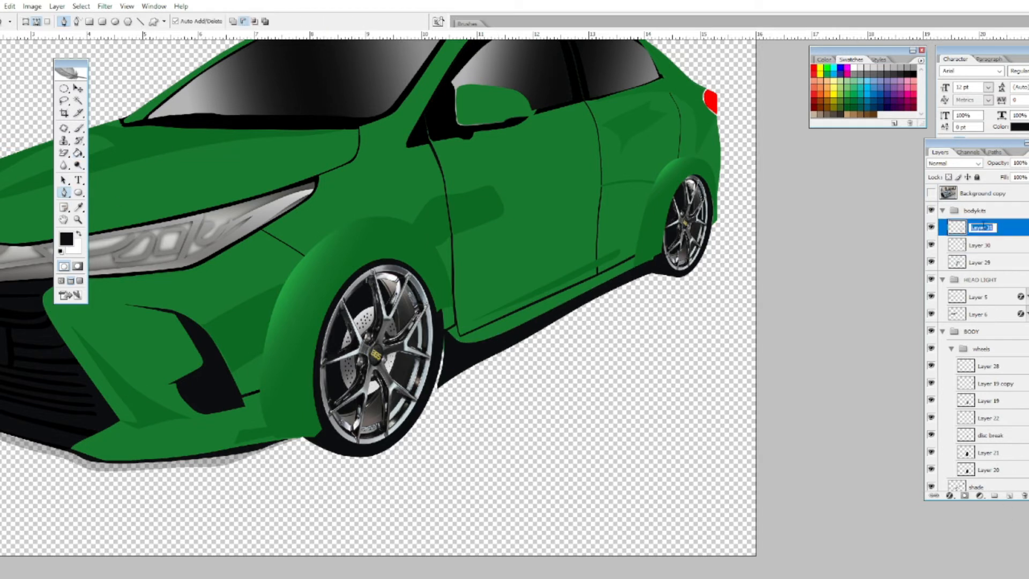
pyautogui.press('v')
pyautogui.hotkey('ctrl', '[')
pyautogui.hotkey('ctrl', '[')
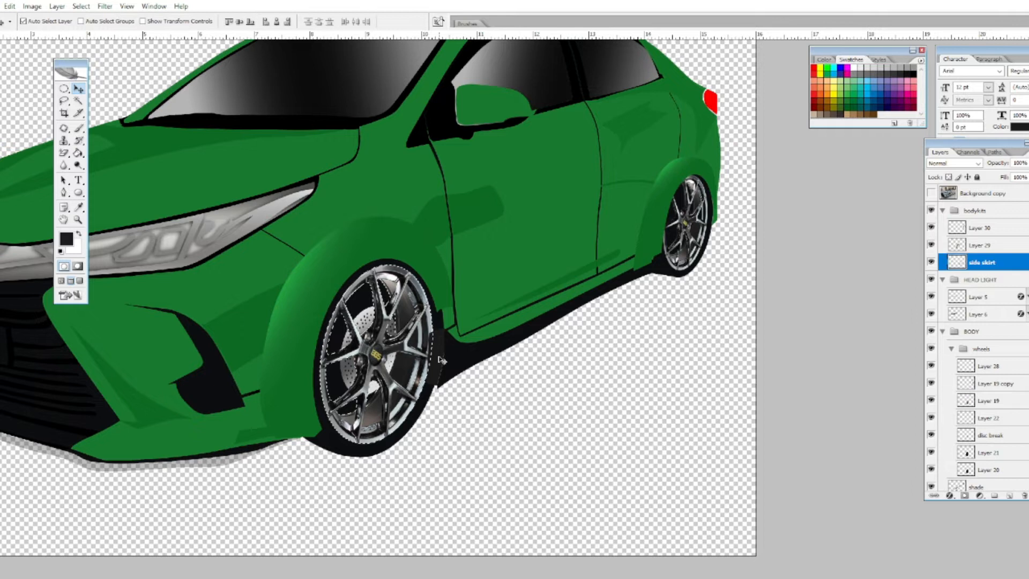
# - Outline a front lip along the bumper's lower edge with the Pen tool and convert the path to a selection
pyautogui.press('p')
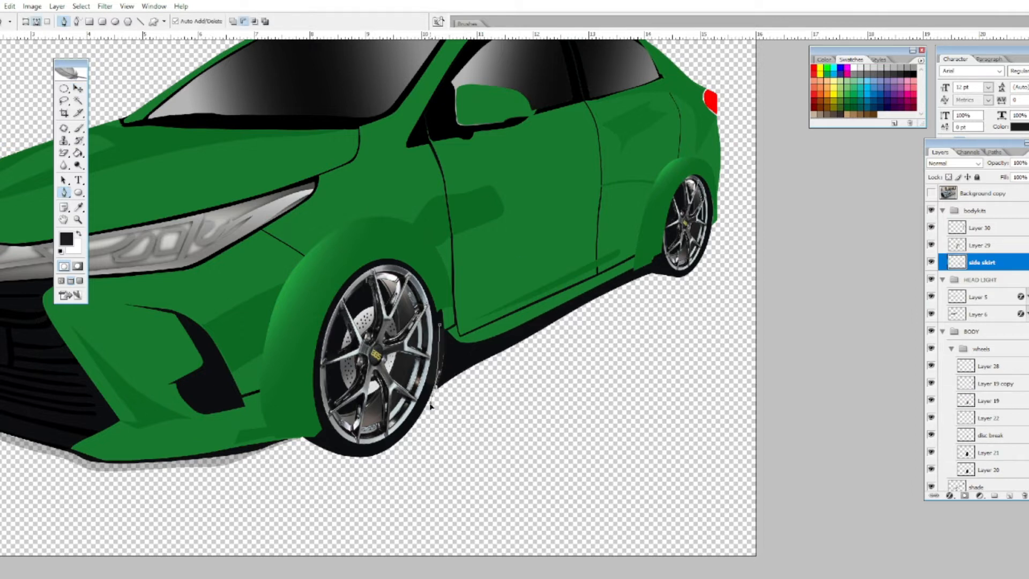
pyautogui.hotkey('ctrl', '-')
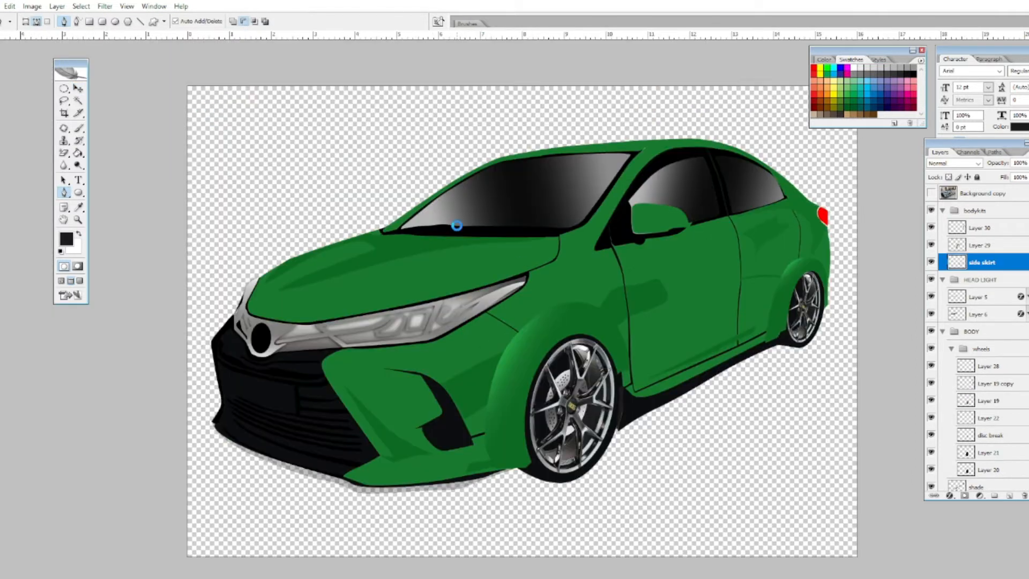
pyautogui.moveTo(214, 433); pyautogui.dragTo(197, 331)
pyautogui.moveTo(299, 380); pyautogui.dragTo(329, 395)
pyautogui.moveTo(433, 388); pyautogui.dragTo(481, 378)
pyautogui.moveTo(506, 377); pyautogui.dragTo(512, 374)
pyautogui.hotkey('ctrl', 'Return')
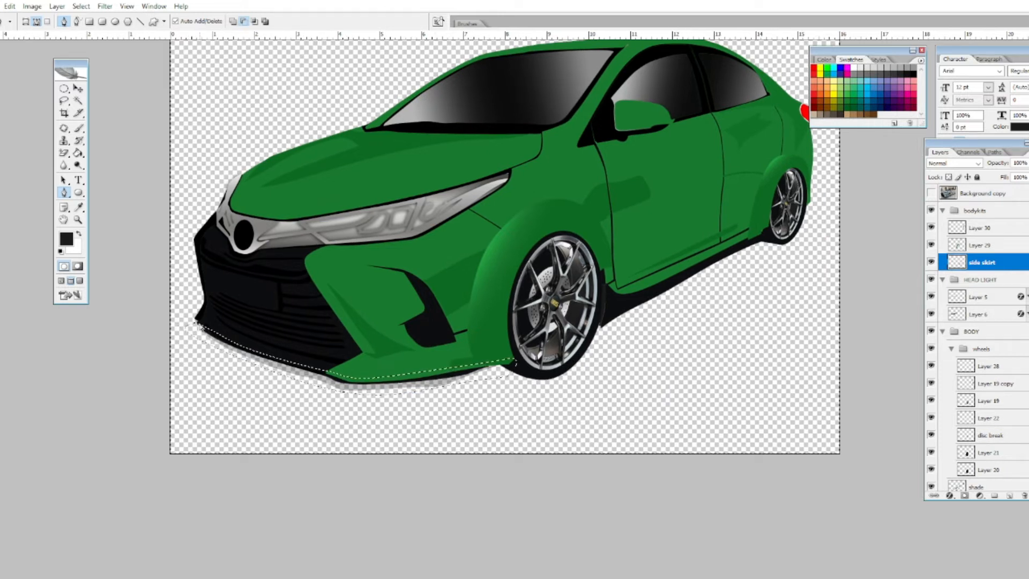
# - Fill the front lip selection with near-black sampled from the bumper on a new layer and deselect
pyautogui.press('g')
pyautogui.keyDown('alt'); pyautogui.click(252, 343); pyautogui.keyUp('alt')
pyautogui.click(1009, 496)
pyautogui.click(428, 379)
pyautogui.hotkey('ctrl', 'd')
# - Enlarge the canvas to 18 inches wide and 15 inches high
pyautogui.hotkey('ctrl', '-')
pyautogui.hotkey('ctrl', '-')
pyautogui.hotkey('ctrl', '+')
pyautogui.hotkey('ctrl', 'alt', 'c')
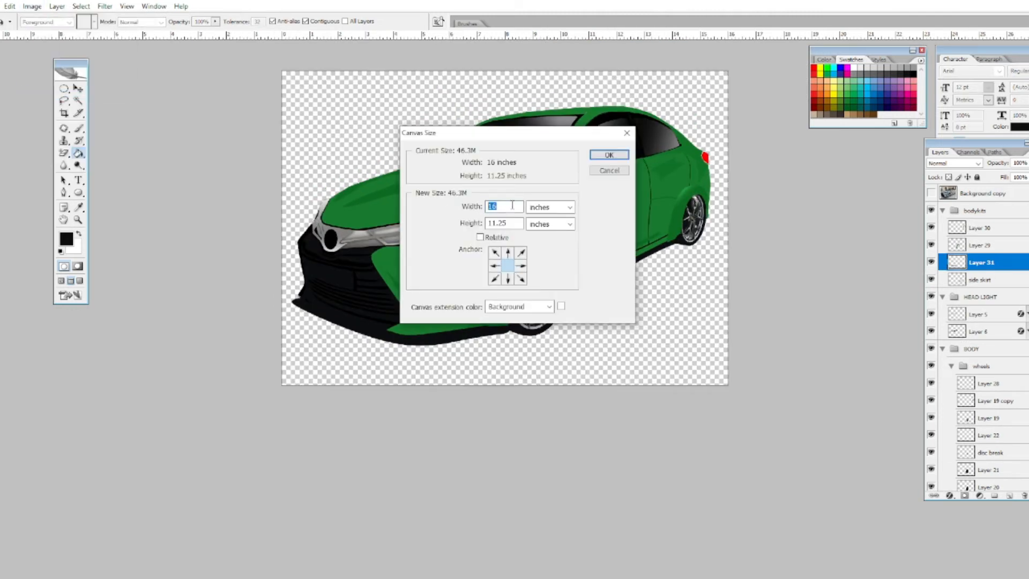
pyautogui.moveTo(519, 223); pyautogui.dragTo(483, 223)
pyautogui.write('15')
pyautogui.press('Return')
pyautogui.click(32, 6)
pyautogui.click(54, 95)
pyautogui.write('18')
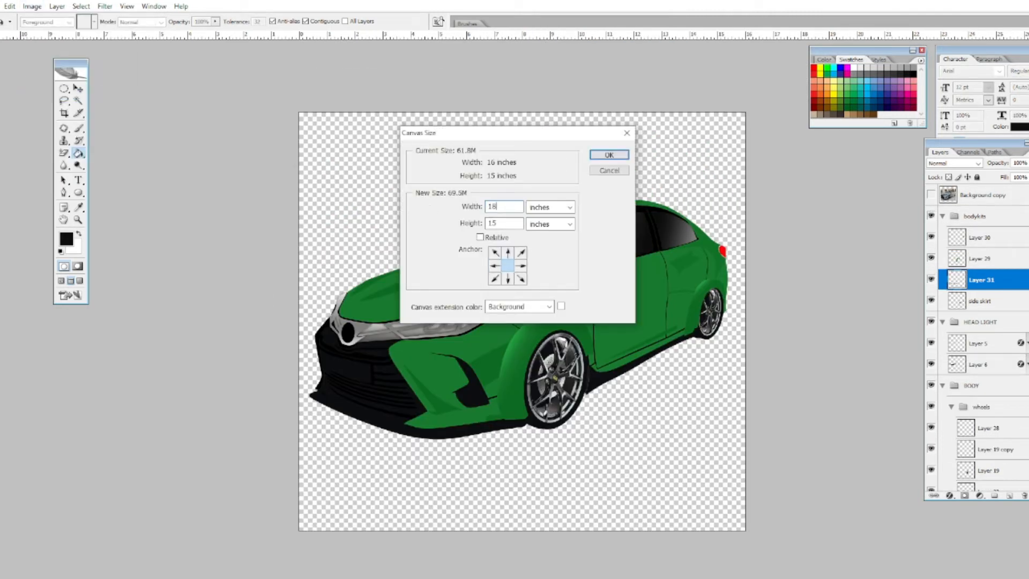
pyautogui.press('Return')
# - Outline a rear spoiler end with its support above the tail light using the Pen tool
pyautogui.hotkey('ctrl', '-')
pyautogui.hotkey('ctrl', '+')
pyautogui.hotkey('ctrl', '+')
pyautogui.hotkey('ctrl', '+')
pyautogui.hotkey('ctrl', '+')
pyautogui.hotkey('ctrl', '-')
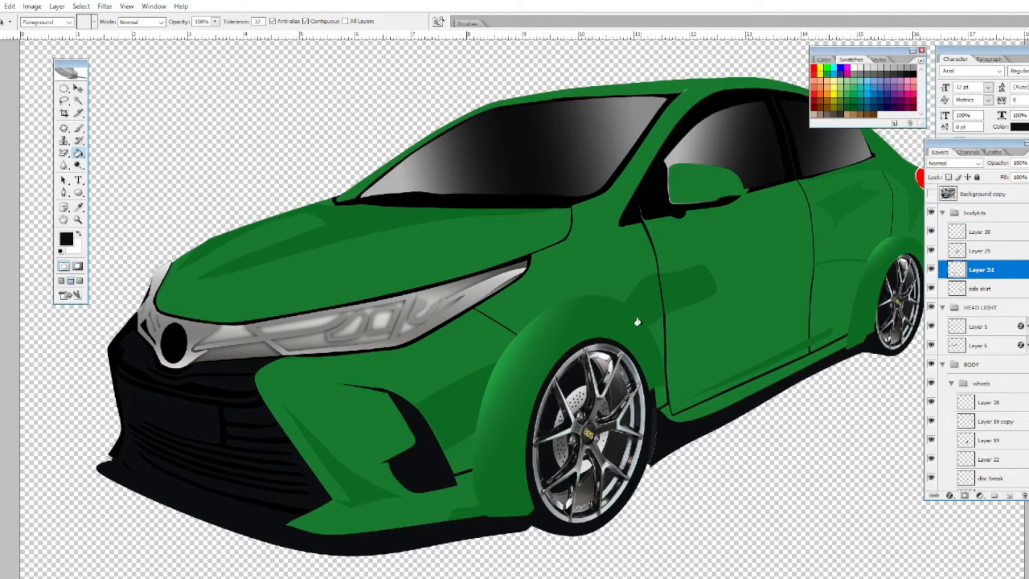
pyautogui.hotkey('ctrl', '+')
pyautogui.moveTo(743, 306); pyautogui.dragTo(420, 459)
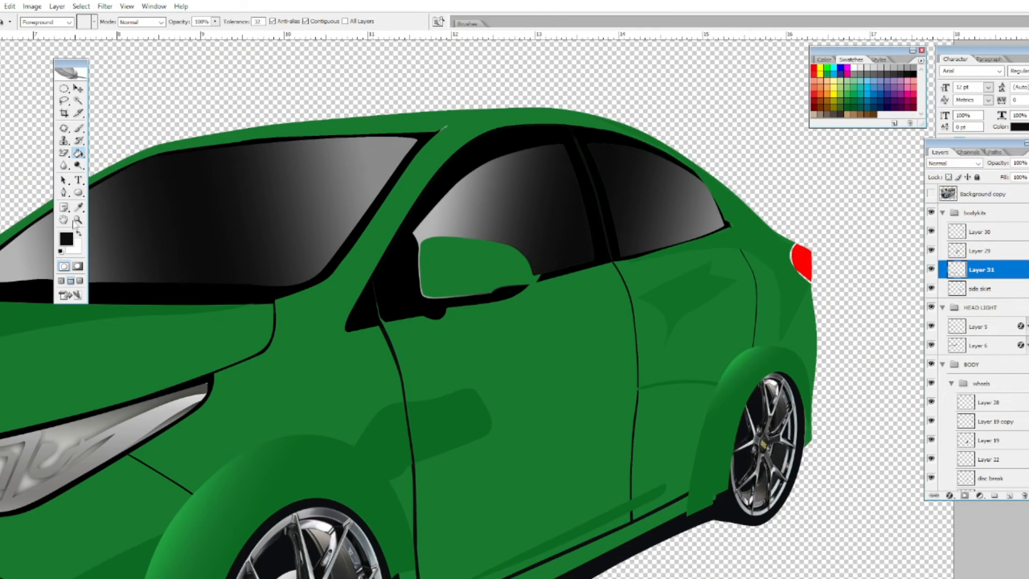
pyautogui.press('p')
pyautogui.moveTo(778, 234); pyautogui.dragTo(784, 206)
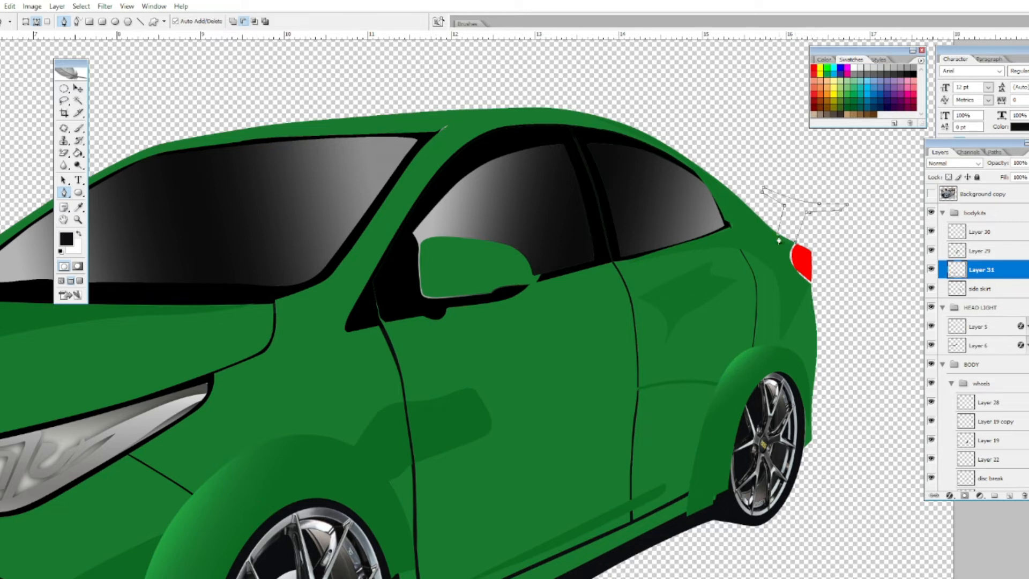
# - Fill the spoiler outline with green sampled from the body on a new layer and deselect
pyautogui.hotkey('ctrl', 'Return')
pyautogui.press('g')
pyautogui.click(1010, 497)
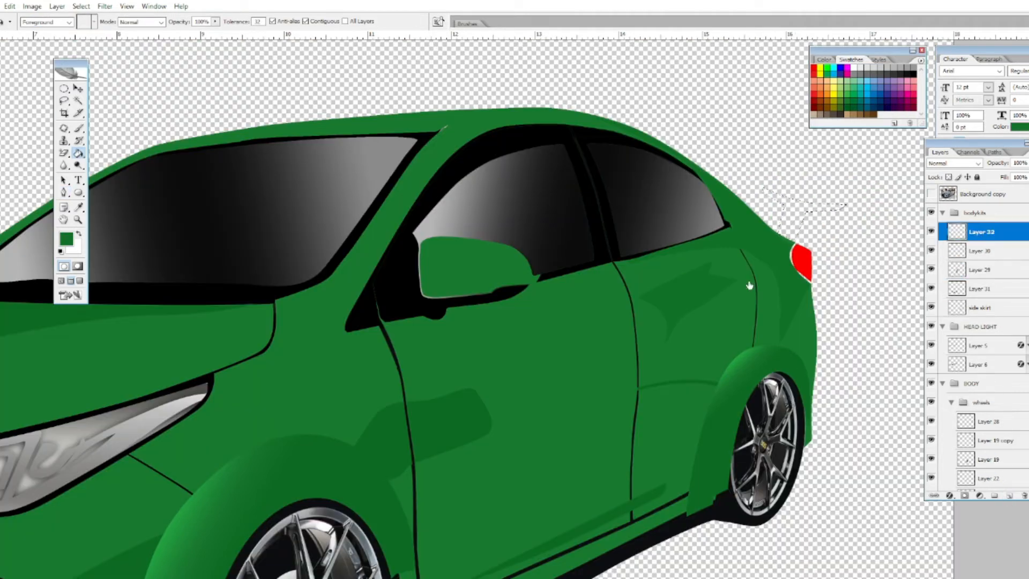
pyautogui.click(793, 215)
pyautogui.hotkey('ctrl', 'd')
# - Outline a narrow wing strip from the rear roofline to the spoiler and fill it with green on the spoiler layer
pyautogui.press('p')
pyautogui.scroll(2, 761, 193)
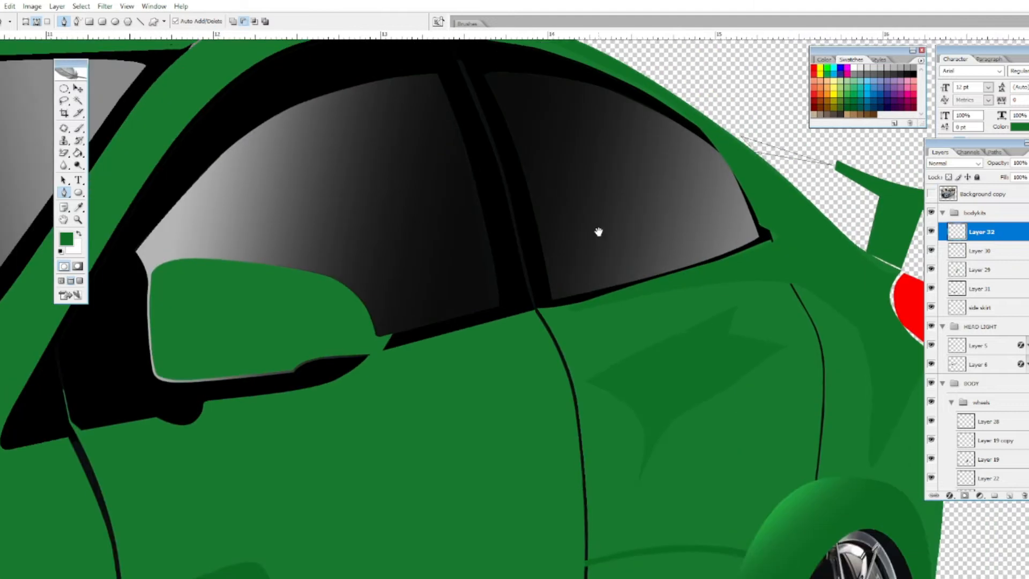
pyautogui.click(766, 204)
pyautogui.click(822, 242)
pyautogui.click(808, 239)
pyautogui.moveTo(683, 234); pyautogui.dragTo(473, 217)
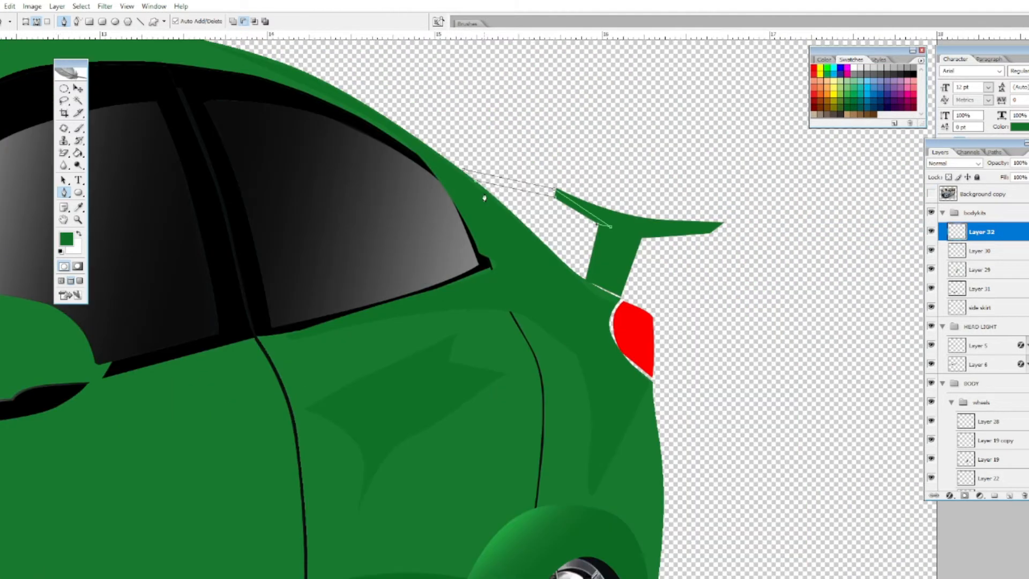
pyautogui.click(79, 152)
pyautogui.click(524, 189)
pyautogui.press('v')
pyautogui.hotkey('ctrl', 'd')
# - Outline the joint between the wing strip and the spoiler and fill it with green on a new layer
pyautogui.scroll(2, 553, 164)
pyautogui.press('p')
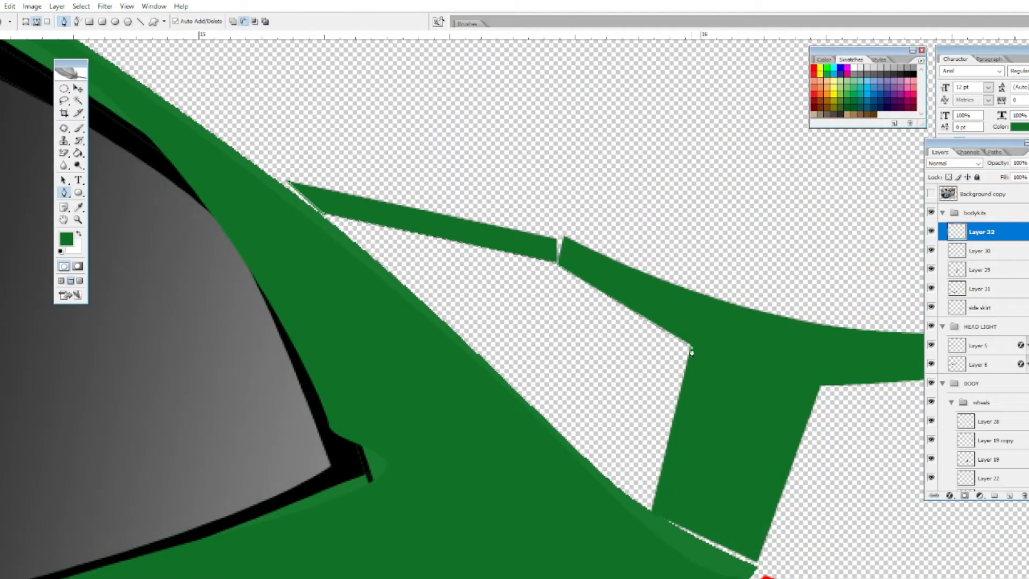
pyautogui.click(291, 184)
pyautogui.hotkey('ctrl', 'Return')
pyautogui.click(79, 153)
pyautogui.click(1010, 494)
pyautogui.click(618, 276)
pyautogui.hotkey('ctrl', 'd')
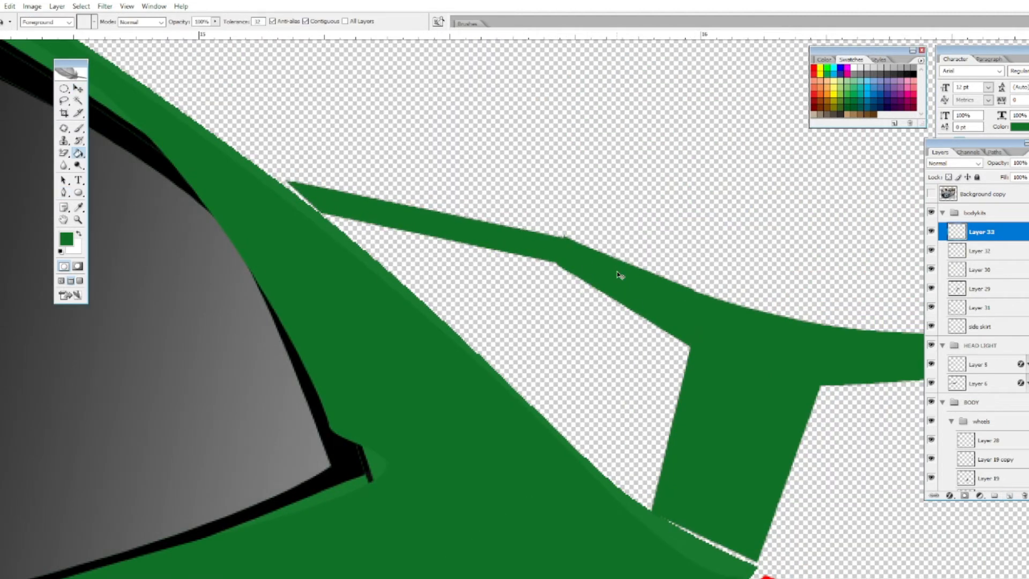
# - Outline the area beneath the wing strip, fill it with green to thicken the spoiler, and toggle the layer's visibility to check
pyautogui.hotkey('ctrl', '-')
pyautogui.hotkey('ctrl', '-')
pyautogui.hotkey('ctrl', '-')
pyautogui.hotkey('ctrl', '+')
pyautogui.press('p')
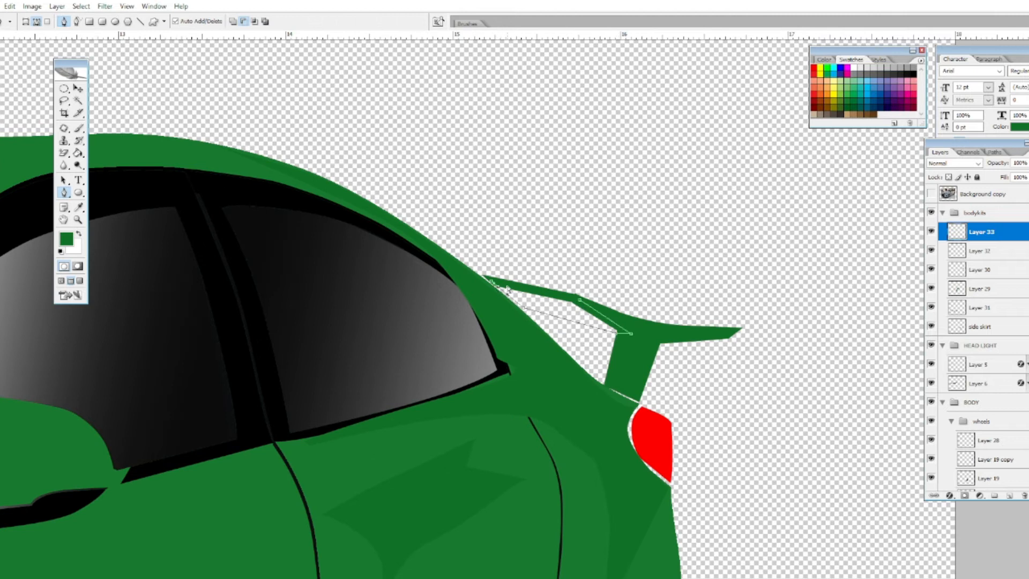
pyautogui.hotkey('ctrl', 'Return')
pyautogui.click(79, 152)
pyautogui.click(570, 321)
pyautogui.hotkey('ctrl', 'z')
pyautogui.click(572, 318)
pyautogui.hotkey('ctrl', 'd')
pyautogui.click(931, 232)
pyautogui.click(931, 232)
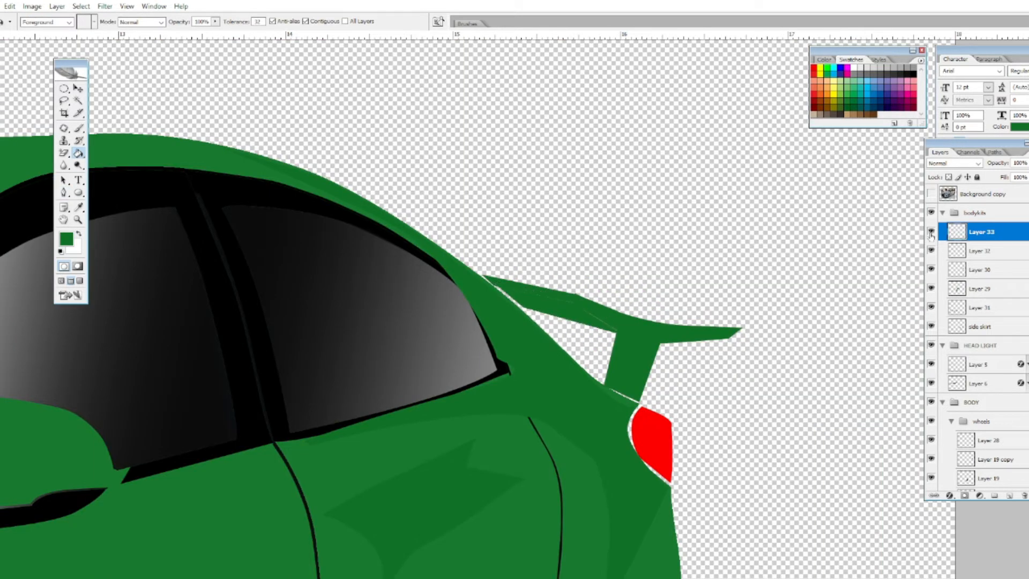
# - Merge the two spoiler layers into one
pyautogui.hotkey('ctrl', '-')
pyautogui.hotkey('ctrl', '-')
pyautogui.hotkey('ctrl', '-')
pyautogui.hotkey('ctrl', '+')
pyautogui.hotkey('ctrl', '+')
pyautogui.hotkey('ctrl', '+')
pyautogui.hotkey('ctrl', '+')
pyautogui.hotkey('ctrl', '+')
pyautogui.keyDown('shift'); pyautogui.click(956, 254); pyautogui.keyUp('shift')
pyautogui.hotkey('ctrl', 'e')
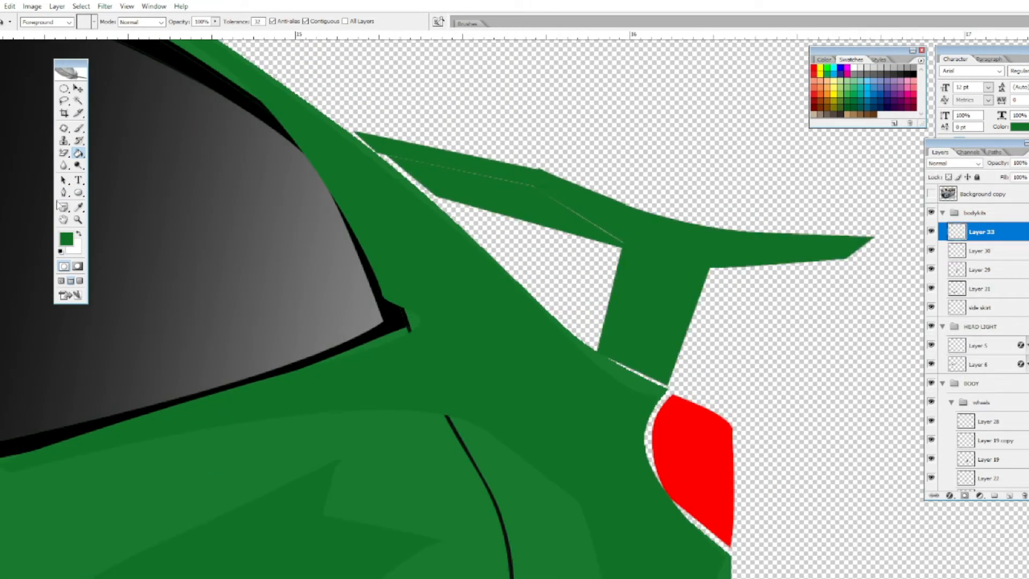
# - Cover the thin seam inside the spoiler with green on a new layer and merge it with the spoiler layer
pyautogui.click(63, 192)
pyautogui.press('g')
pyautogui.hotkey('ctrl', 'shift', 'alt', 'n')
pyautogui.click(559, 214)
pyautogui.hotkey('ctrl', 'd')
pyautogui.keyDown('shift'); pyautogui.click(956, 251); pyautogui.keyUp('shift')
pyautogui.hotkey('ctrl', 'e')
# - Outline the spoiler support's lower edge with the Pen tool and trim the spoiler where it meets the body
pyautogui.press('p')
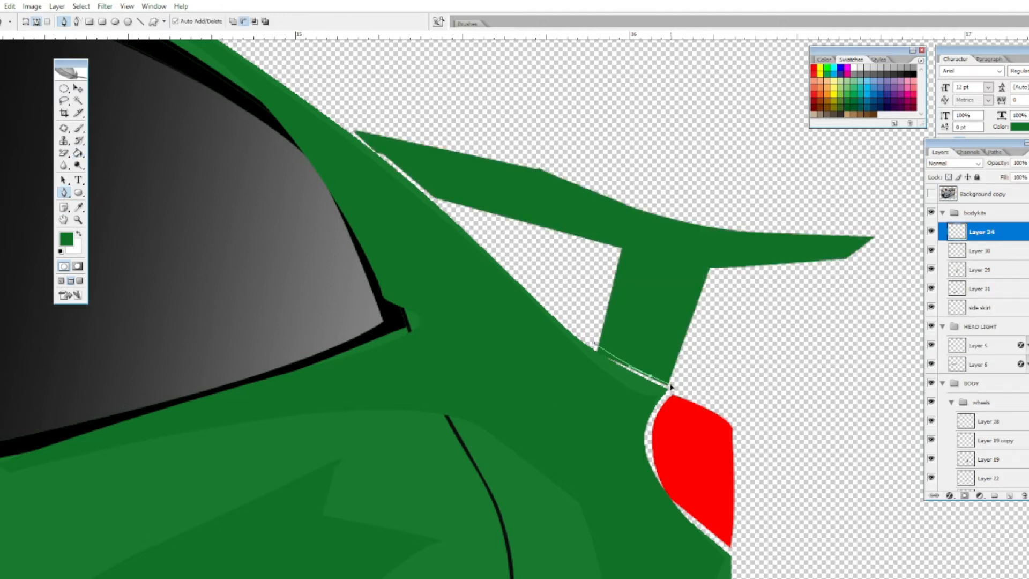
pyautogui.press('Delete')
pyautogui.hotkey('ctrl', 'd')
pyautogui.press('Delete')
pyautogui.hotkey('ctrl', 'd')
# - Add a black Bhentech TV signature in the Signatrue font above the car's hood
pyautogui.hotkey('ctrl', '-')
pyautogui.hotkey('ctrl', '-')
pyautogui.hotkey('ctrl', '-')
pyautogui.hotkey('ctrl', '-')
pyautogui.hotkey('ctrl', '-')
pyautogui.hotkey('ctrl', '-')
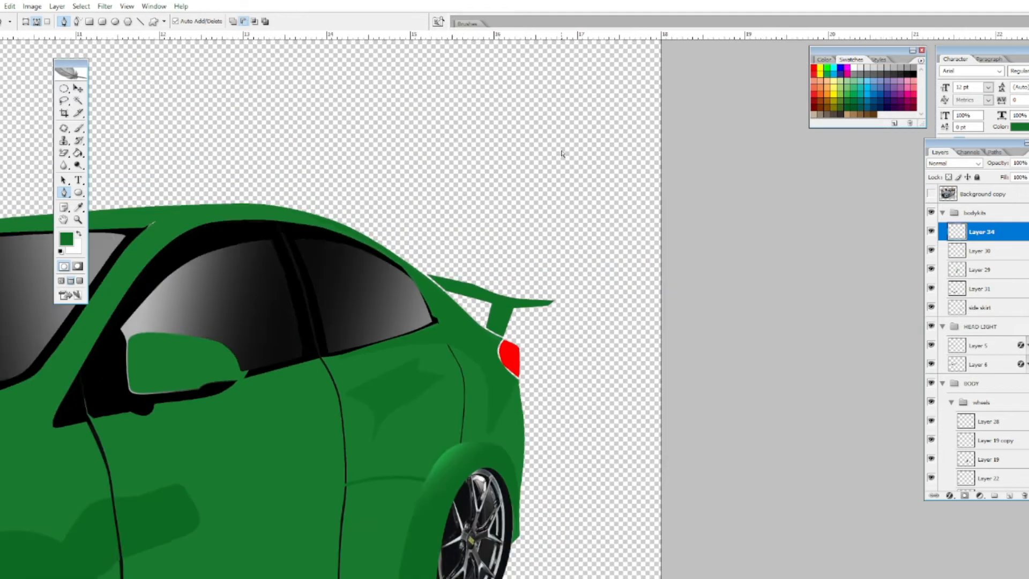
pyautogui.hotkey('ctrl', '+')
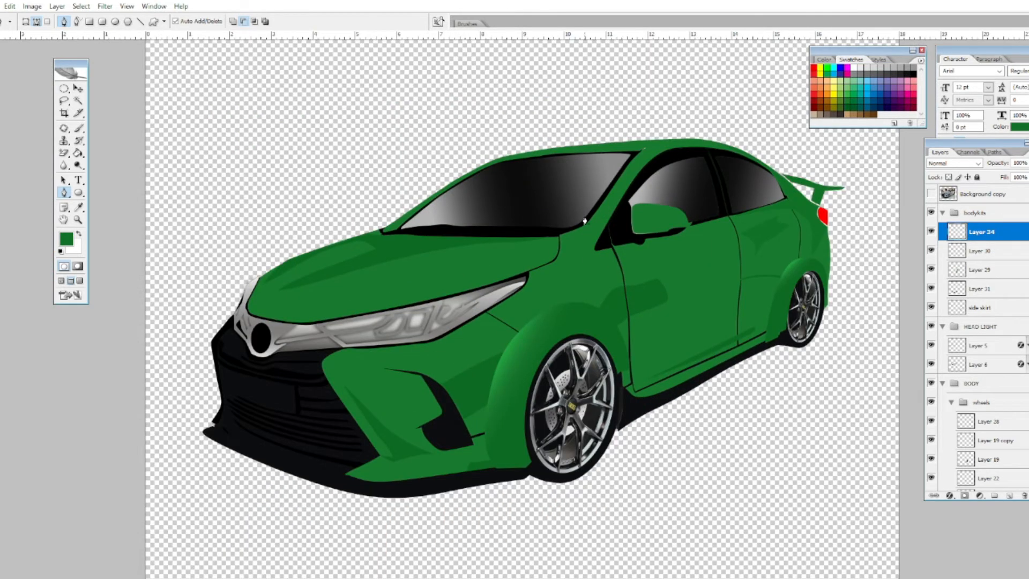
pyautogui.click(78, 180)
pyautogui.click(70, 22)
pyautogui.write('Signatrue')
pyautogui.click(233, 154)
pyautogui.click(323, 21)
pyautogui.click(357, 421)
pyautogui.click(606, 274)
pyautogui.write('Brant')
# - Fill a new layer at the bottom of the layer stack with white as the background
pyautogui.scroll(-8, 993, 408)
pyautogui.click(989, 481)
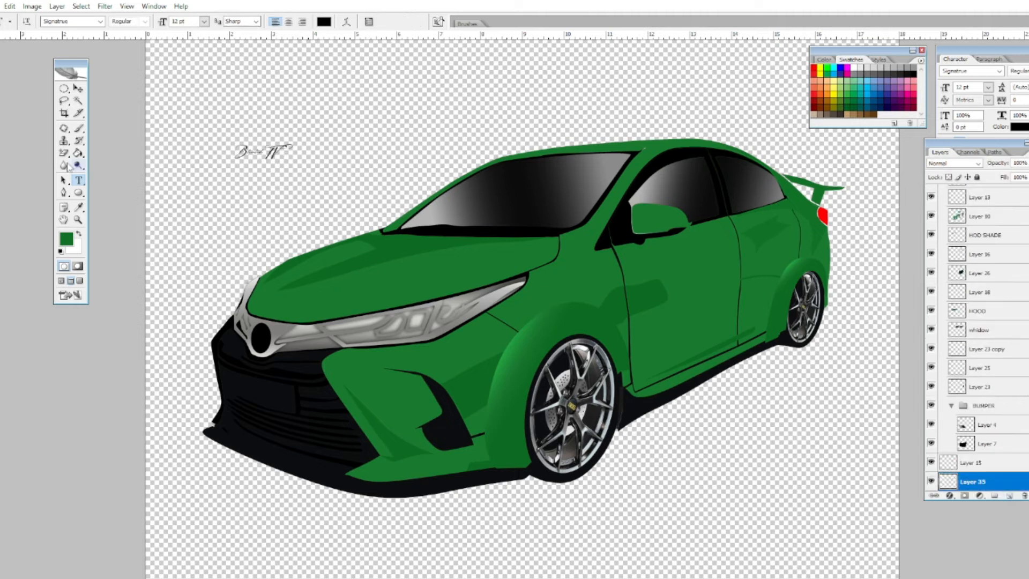
pyautogui.press('g')
pyautogui.press('x')
pyautogui.click(271, 161)
# - Scale up the signature text and change its ending to lowercase tv
pyautogui.hotkey('ctrl', 't')
pyautogui.moveTo(291, 162); pyautogui.dragTo(368, 219)
pyautogui.moveTo(341, 174); pyautogui.dragTo(317, 177)
pyautogui.write('tv')
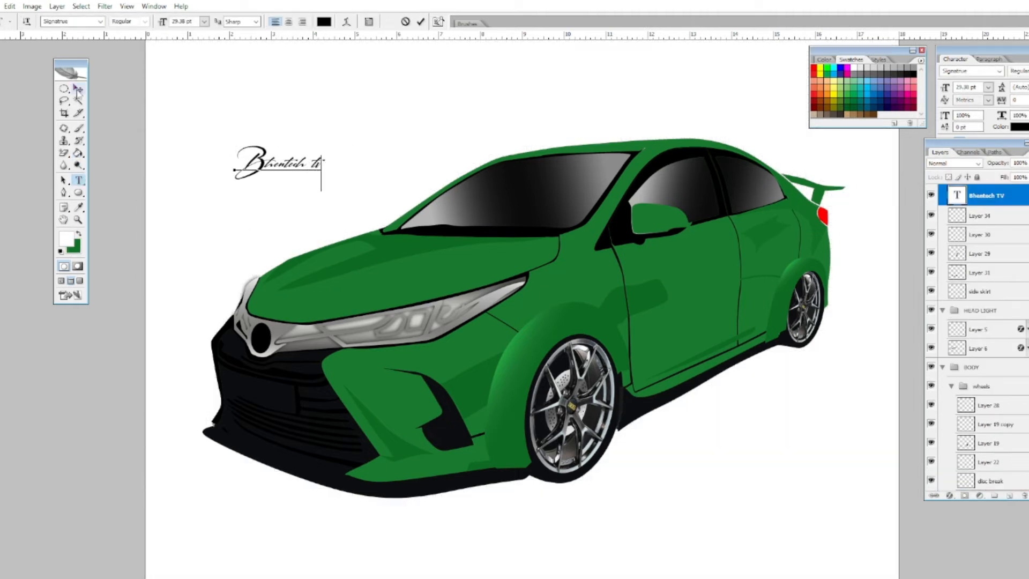
pyautogui.click(78, 88)
# - Move the signature text layer out of the bodykits group, placing it directly above the group
pyautogui.hotkey('ctrl', '-')
pyautogui.scroll(2, 985, 239)
pyautogui.moveTo(1007, 199); pyautogui.dragTo(1007, 202)
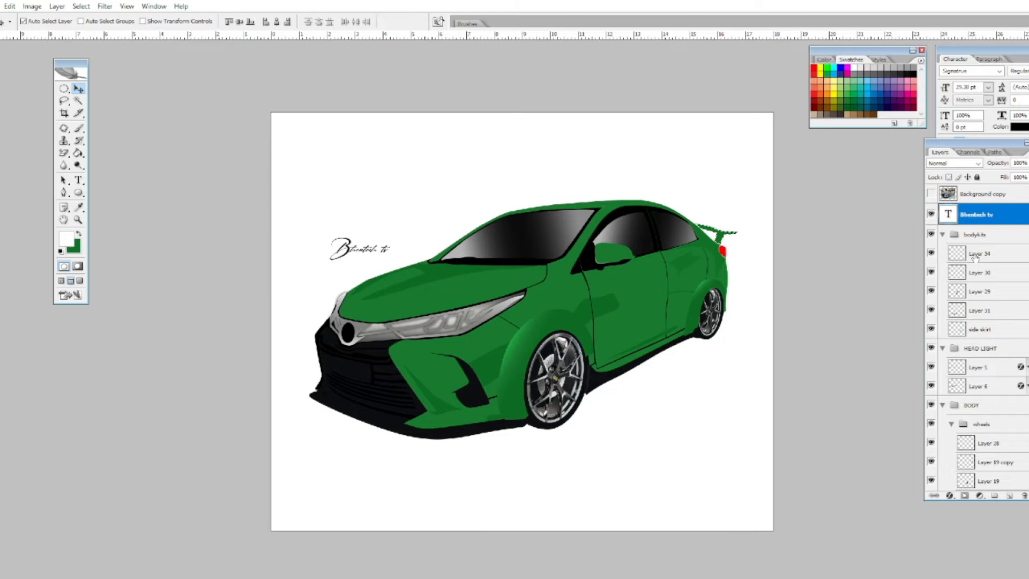
# - Rename Layer 34 in the bodykits group as spoiler and toggle the HEAD LIGHT group's visibility to check its contents
pyautogui.doubleClick(980, 254)
pyautogui.click(931, 348)
pyautogui.click(931, 348)
pyautogui.click(931, 349)
pyautogui.click(931, 349)
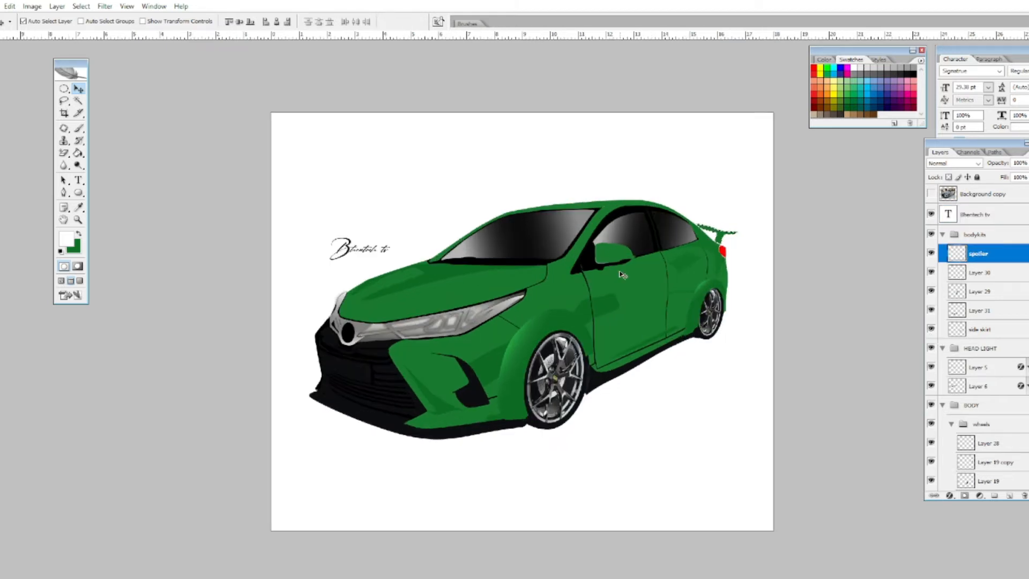
# - Crop the canvas to a wide rectangle, trimming the excess white above and below the car
pyautogui.press('c')
pyautogui.moveTo(270, 179); pyautogui.dragTo(780, 458)
pyautogui.press('Return')
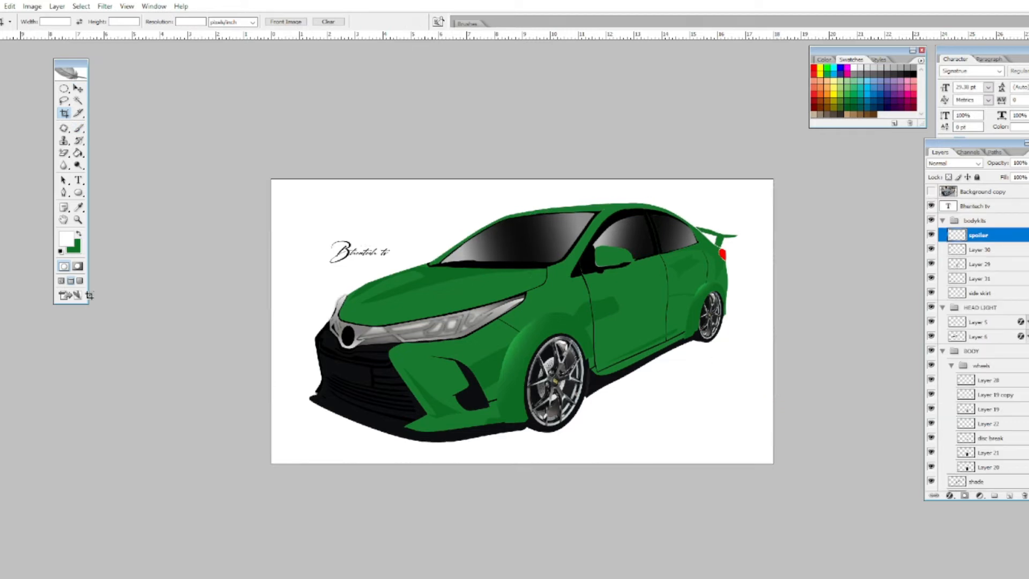
# - Trace flame shapes from the hood and front bumper along the car's side with the Pen tool and convert the path into a selection
pyautogui.press('p')
pyautogui.hotkey('ctrl', '+')
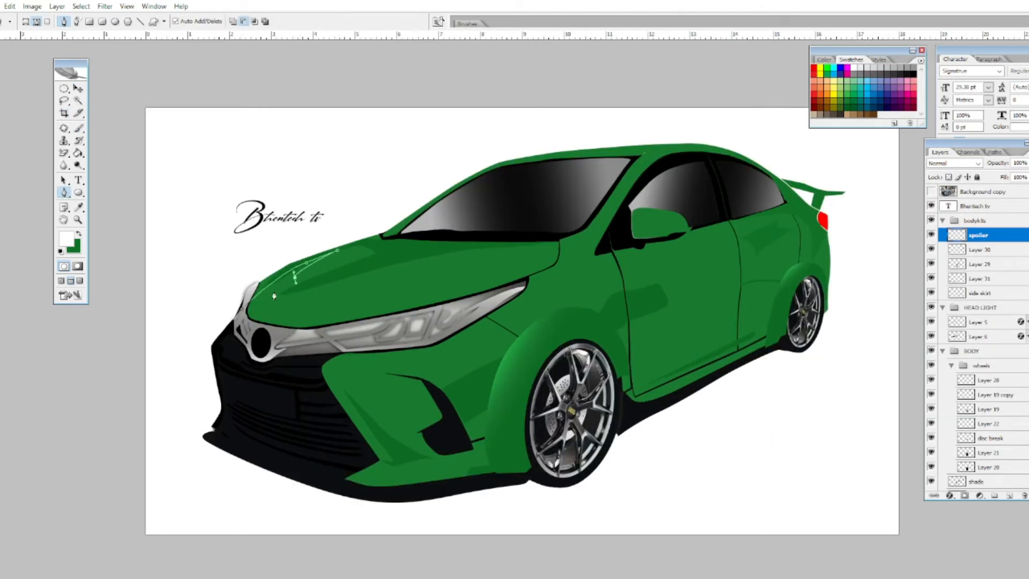
pyautogui.moveTo(734, 236); pyautogui.dragTo(610, 265)
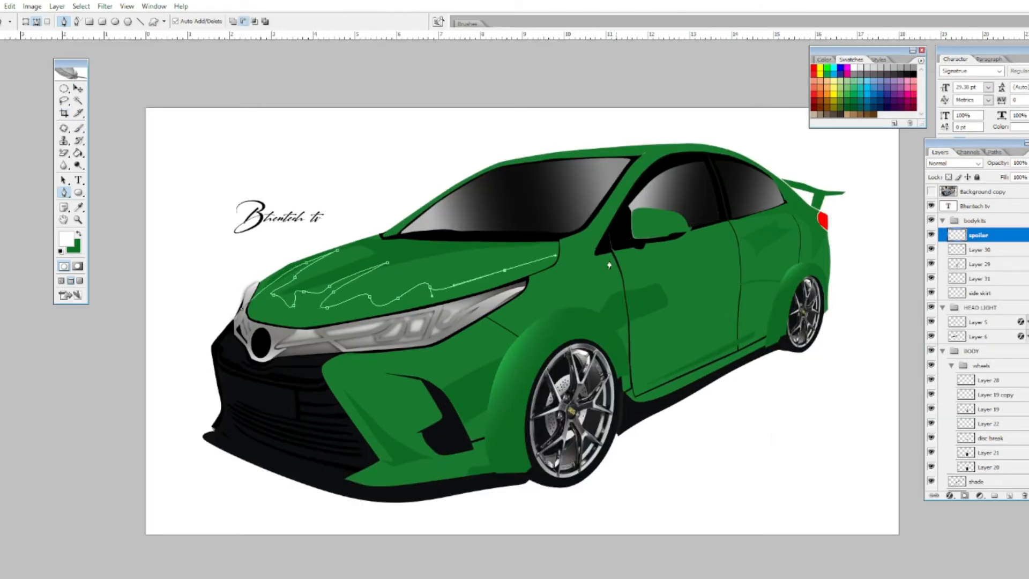
pyautogui.moveTo(552, 315); pyautogui.dragTo(599, 316)
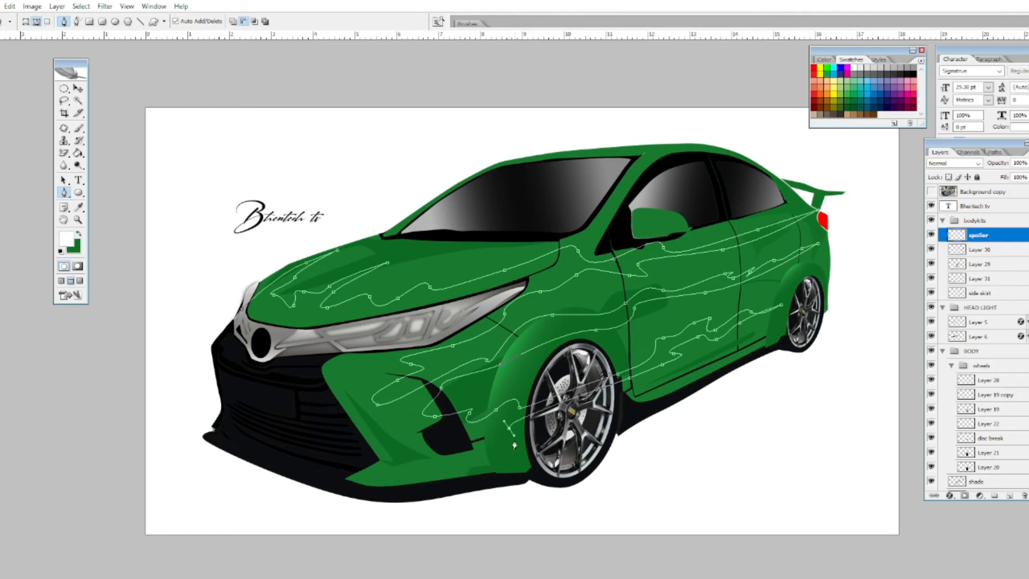
pyautogui.click(240, 325)
pyautogui.hotkey('ctrl', 'Return')
# - Fill the flame selection with yellow on the spoiler layer
pyautogui.click(78, 153)
pyautogui.click(820, 67)
pyautogui.click(640, 272)
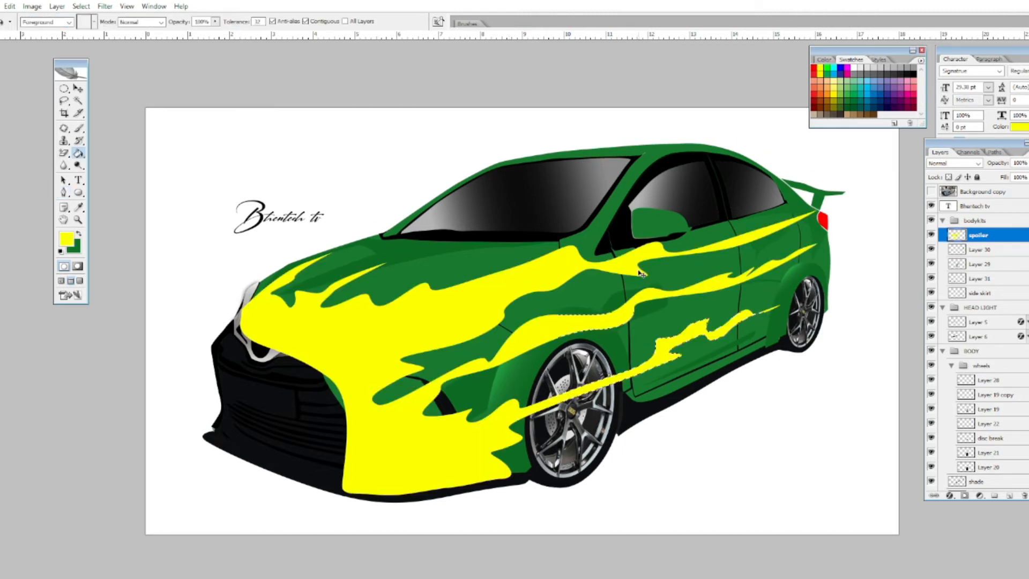
# - Try to trim the yellow flames by deleting with the body panel layer's outline loaded as a selection
pyautogui.keyDown('ctrl'); pyautogui.click(642, 268); pyautogui.keyUp('ctrl')
pyautogui.keyDown('ctrl'); pyautogui.click(956, 483); pyautogui.keyUp('ctrl')
pyautogui.press('Delete')
pyautogui.hotkey('ctrl', 'z')
pyautogui.click(477, 303)
pyautogui.press('Delete')
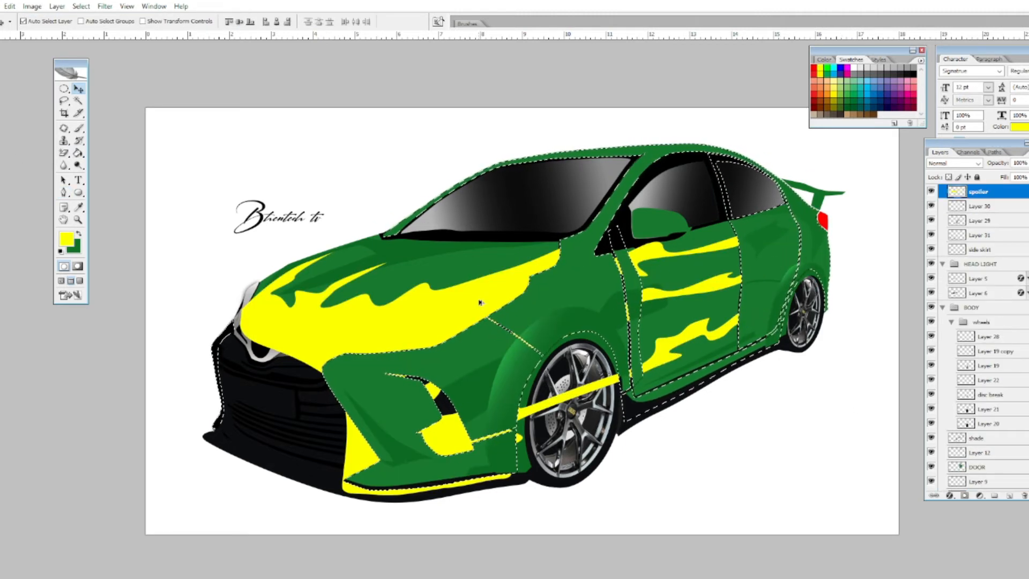
pyautogui.hotkey('ctrl', 'z')
pyautogui.click(663, 323)
pyautogui.click(572, 298)
pyautogui.press('Delete')
pyautogui.hotkey('ctrl', 'z')
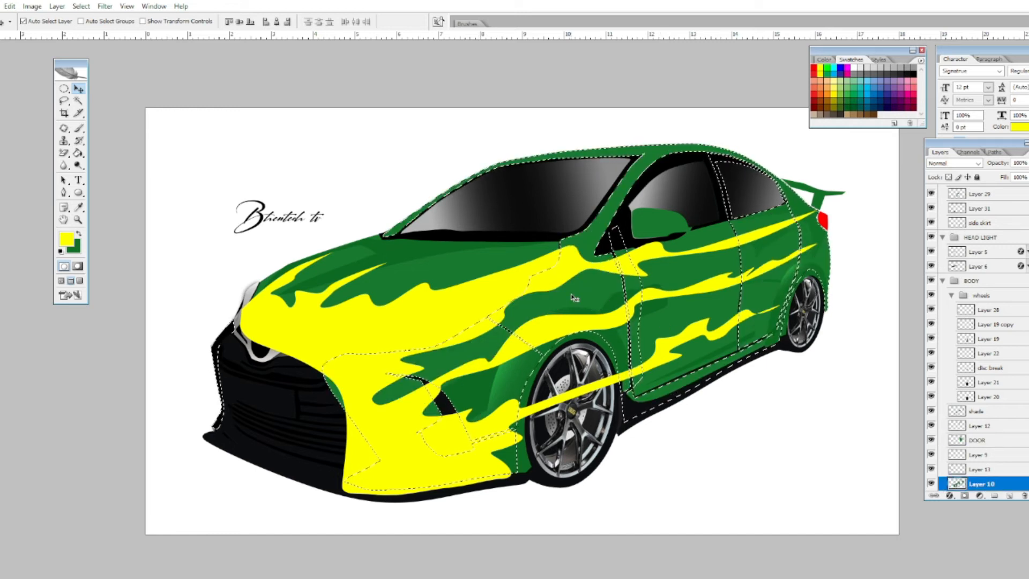
# - Deselect and try a lower fill on the front wheel's layer, reverting it
pyautogui.hotkey('ctrl', 'd')
pyautogui.click(618, 381)
pyautogui.press('Delete')
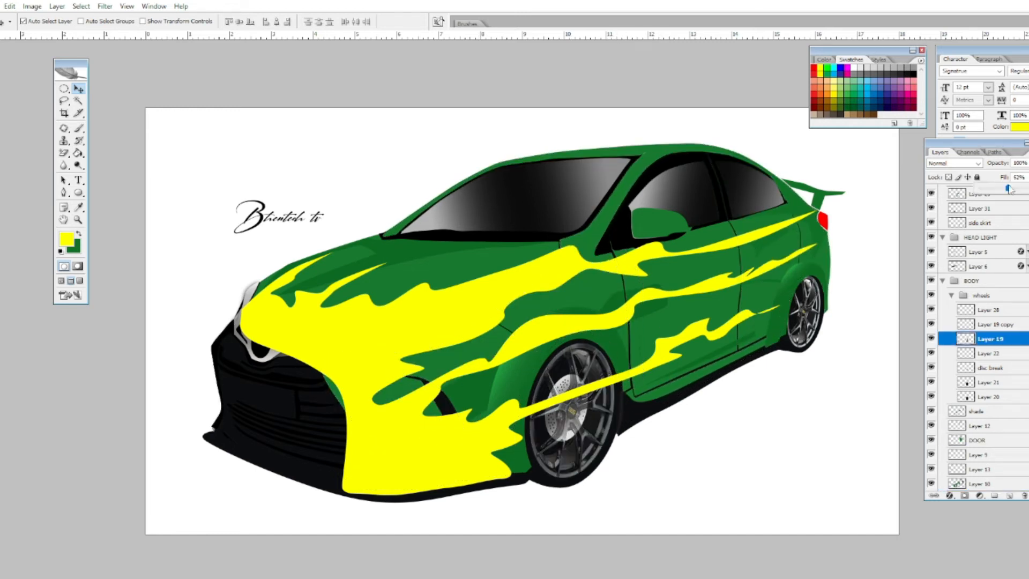
pyautogui.hotkey('ctrl', 'z')
# - Copy the HOOD layer's selected shape to a new layer and undo a trial move of it
pyautogui.click(429, 274)
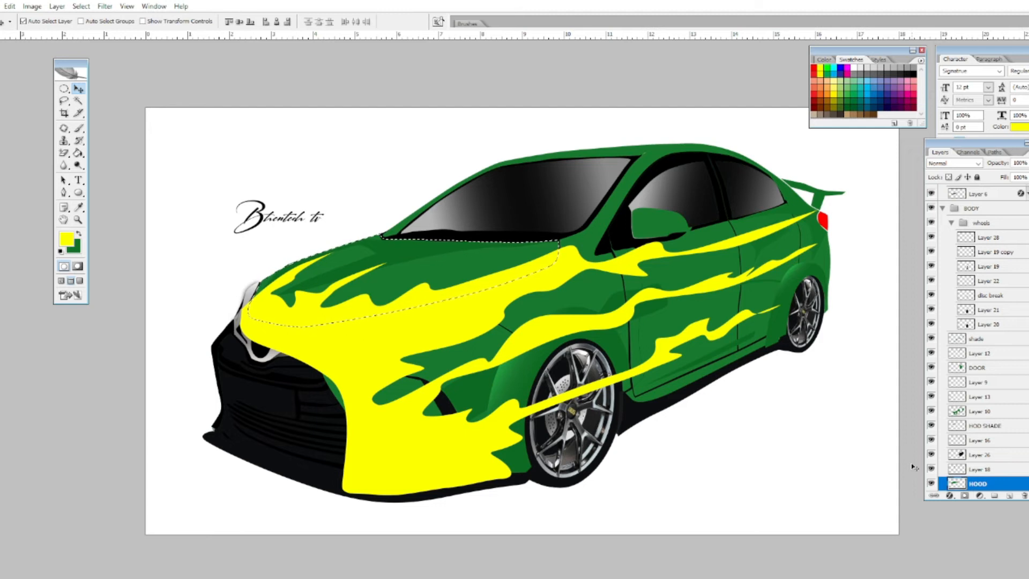
pyautogui.hotkey('ctrl', 'j')
pyautogui.moveTo(558, 263); pyautogui.dragTo(539, 302)
pyautogui.hotkey('ctrl', 'z')
# - Try deleting inside the body panel selection on Layer 10 and the door area, undoing each deletion
pyautogui.click(766, 289)
pyautogui.keyDown('ctrl'); pyautogui.click(952, 482); pyautogui.keyUp('ctrl')
pyautogui.press('Delete')
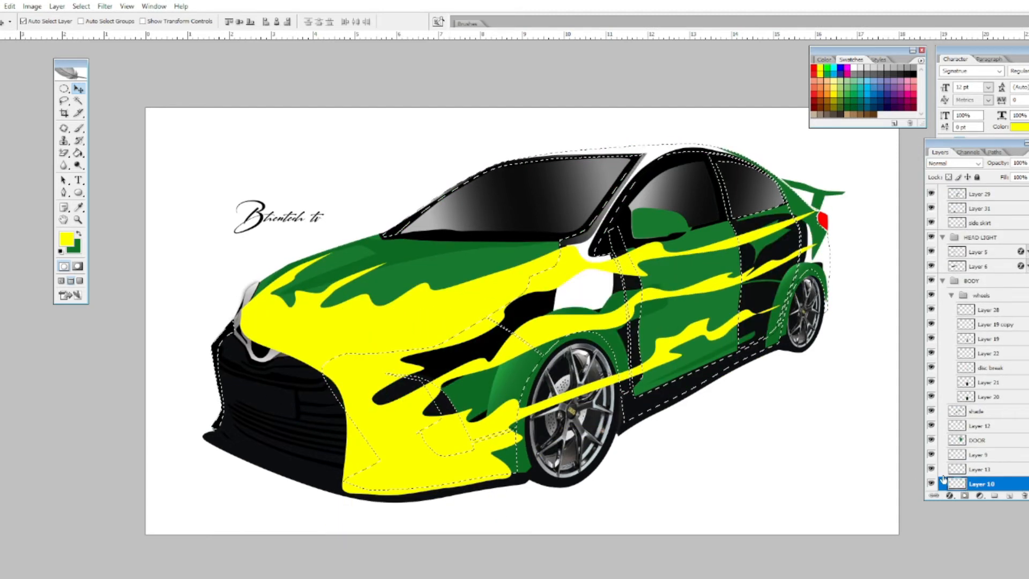
pyautogui.hotkey('ctrl', 'z')
pyautogui.click(653, 253)
pyautogui.press('Delete')
pyautogui.hotkey('ctrl', 'z')
pyautogui.hotkey('ctrl', 'd')
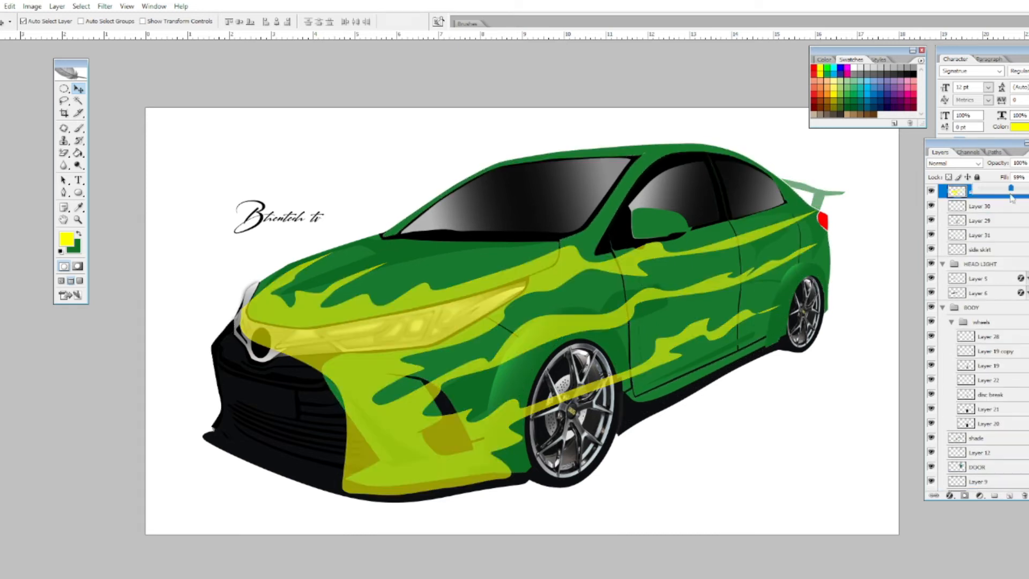
# - With the spoiler layer's fill at 59%, trace around the headlight and upper grille and delete the flames covering them
pyautogui.hotkey('ctrl', '+')
pyautogui.hotkey('ctrl', '+')
pyautogui.press('p')
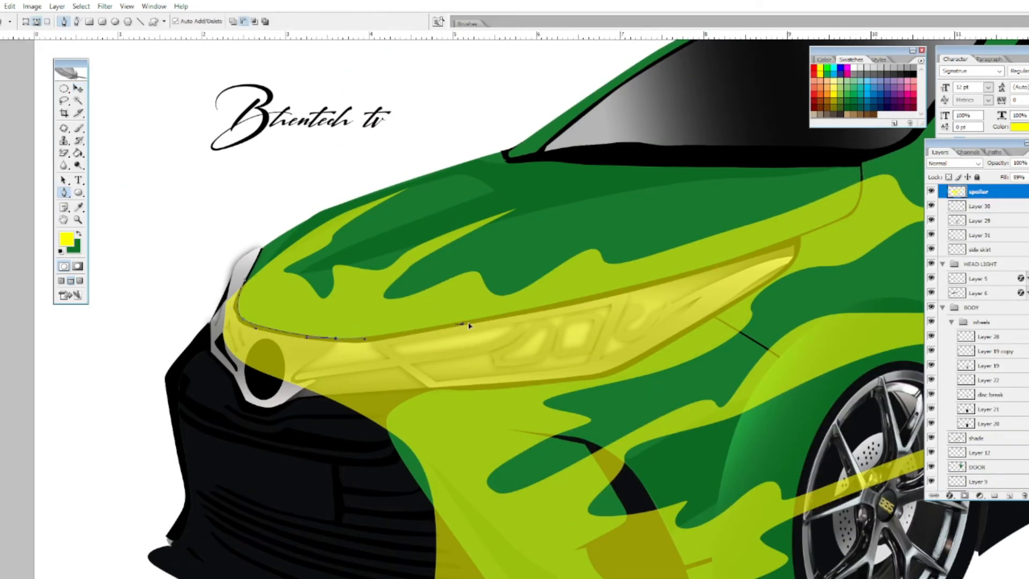
pyautogui.moveTo(772, 284); pyautogui.dragTo(698, 220)
pyautogui.hotkey('ctrl', 'z')
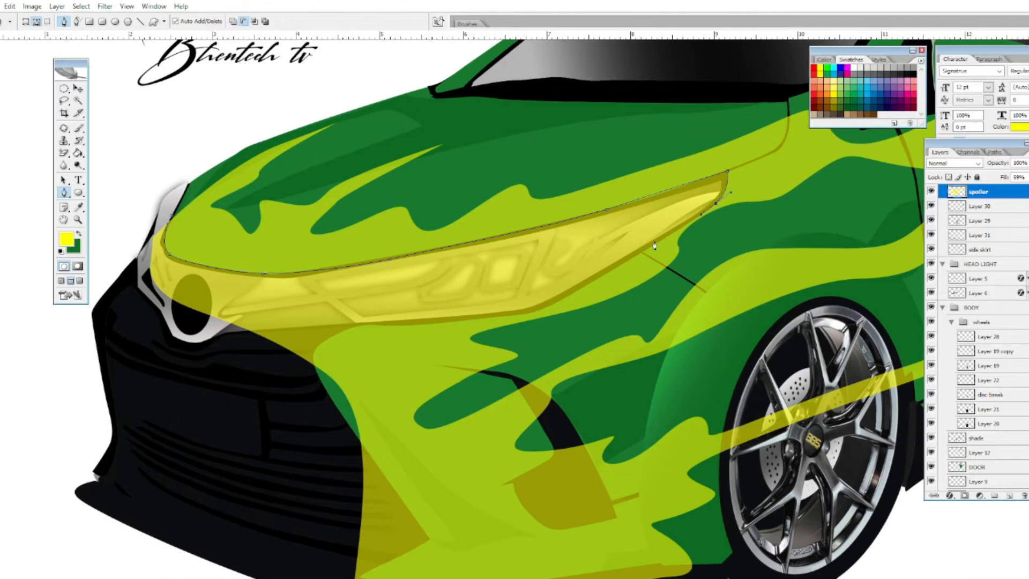
pyautogui.moveTo(542, 313); pyautogui.dragTo(536, 312)
pyautogui.moveTo(519, 316); pyautogui.dragTo(657, 302)
pyautogui.moveTo(616, 305); pyautogui.dragTo(596, 308)
pyautogui.moveTo(452, 341); pyautogui.dragTo(452, 350)
pyautogui.click(474, 419)
pyautogui.moveTo(265, 335); pyautogui.dragTo(260, 310)
pyautogui.click(285, 191)
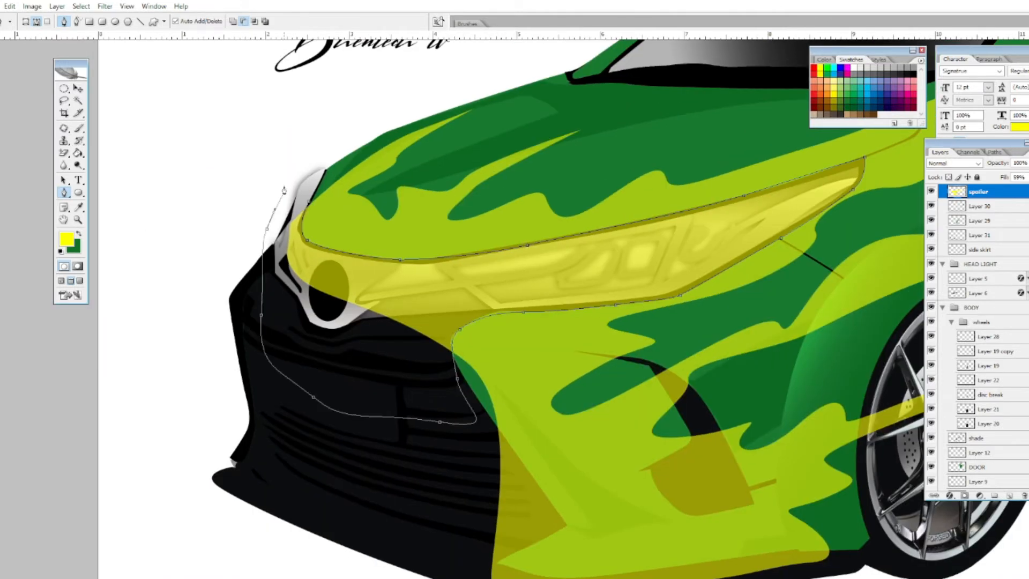
pyautogui.hotkey('ctrl', 'Return')
pyautogui.press('Delete')
# - Trace along the grille's side edge and the bumper's lower edge and delete the flames spilling over the grille and lip
pyautogui.moveTo(465, 341); pyautogui.dragTo(236, 315)
pyautogui.click(215, 319)
pyautogui.moveTo(264, 482); pyautogui.dragTo(263, 483)
pyautogui.click(271, 490)
pyautogui.click(184, 377)
pyautogui.hotkey('ctrl', 'Return')
pyautogui.press('Delete')
pyautogui.hotkey('ctrl', 'd')
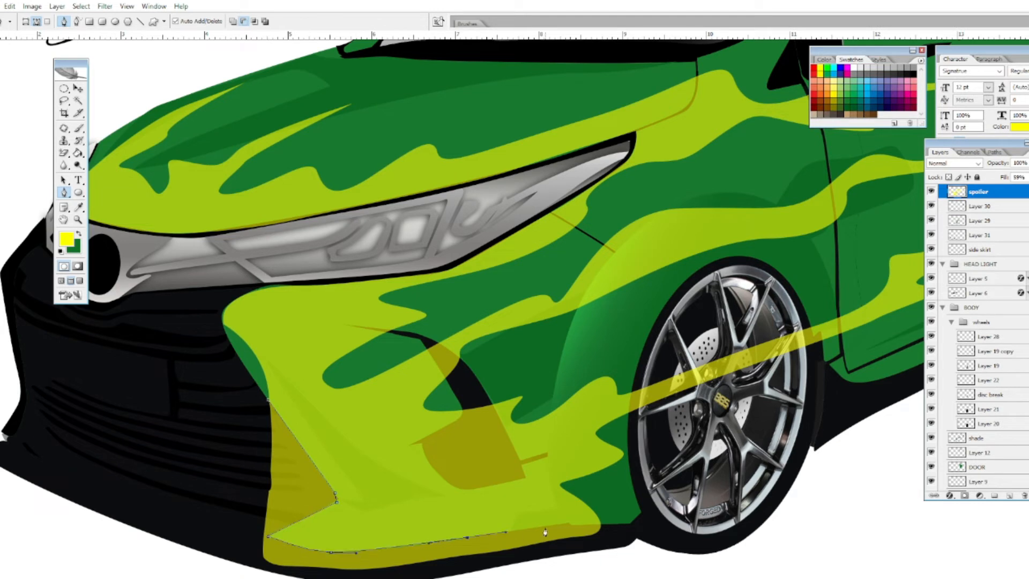
pyautogui.click(186, 414)
pyautogui.hotkey('ctrl', 'Return')
pyautogui.press('Delete')
pyautogui.hotkey('ctrl', 'd')
# - Hide Layer 4 in the BUMPER group and clear the flames from the black fog light vent
pyautogui.press('v')
pyautogui.click(466, 388)
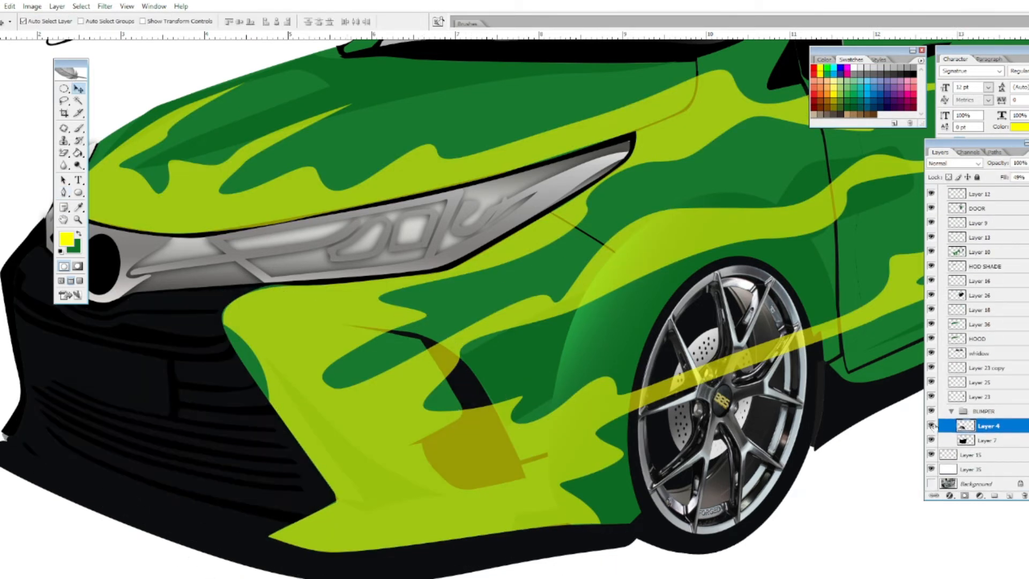
pyautogui.scroll(7, 989, 208)
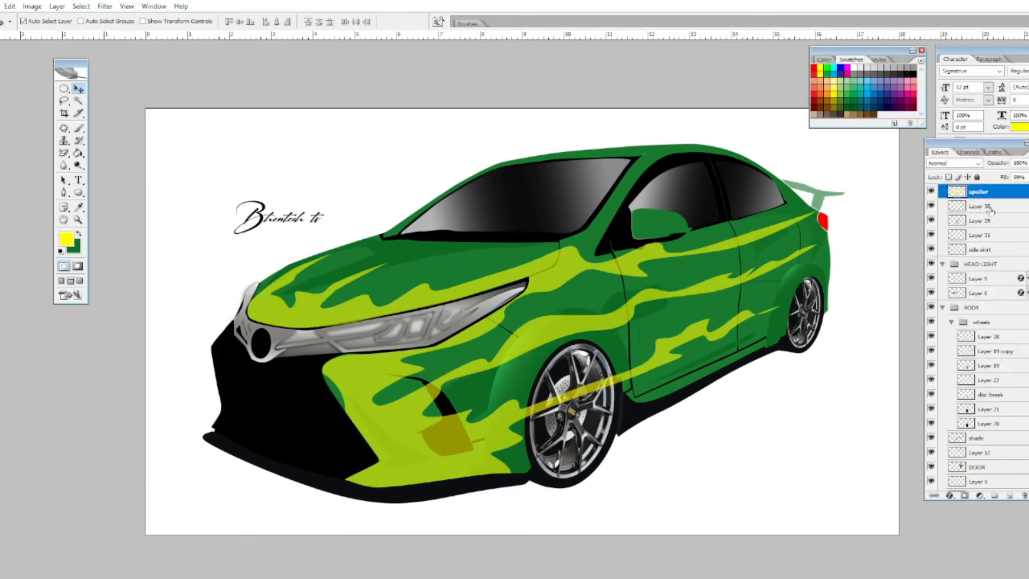
pyautogui.click(931, 191)
pyautogui.click(506, 445)
pyautogui.scroll(-1, 966, 488)
pyautogui.click(931, 439)
pyautogui.click(931, 439)
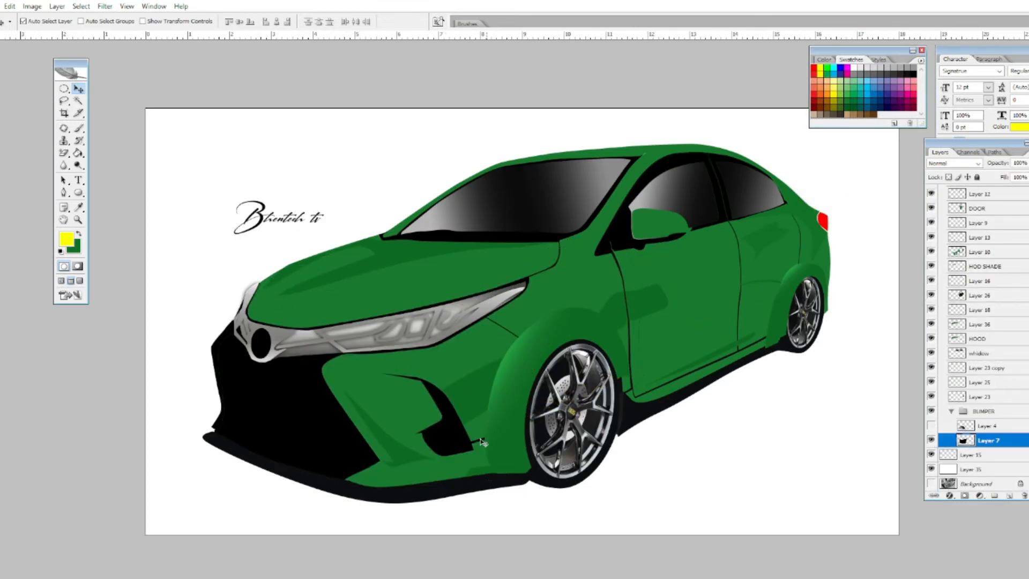
pyautogui.scroll(7, 975, 291)
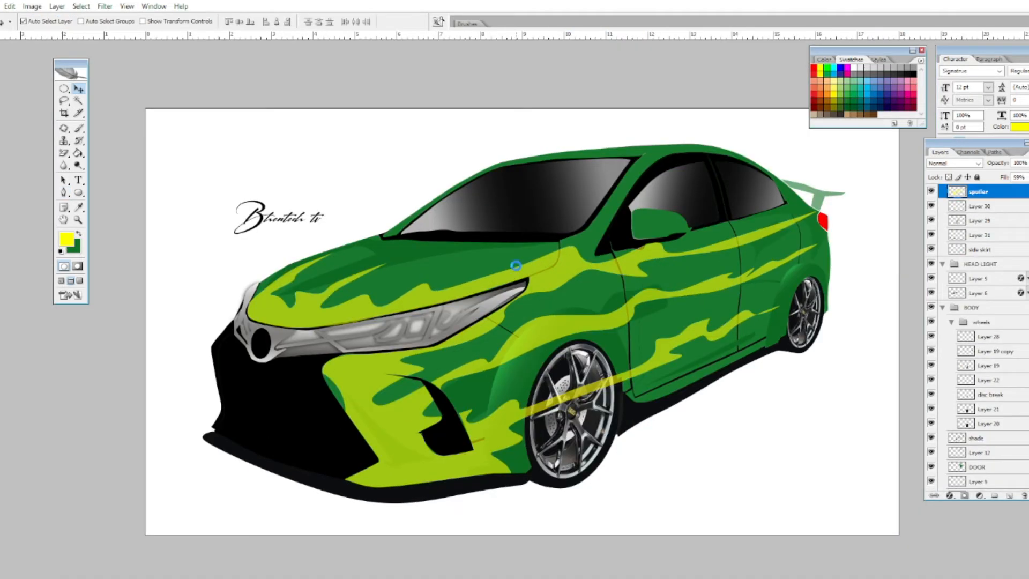
# - Set the spoiler layer's fill to 51% and delete the flames covering the seam between the headlight and front wheel arch
pyautogui.moveTo(1023, 196); pyautogui.dragTo(1026, 195)
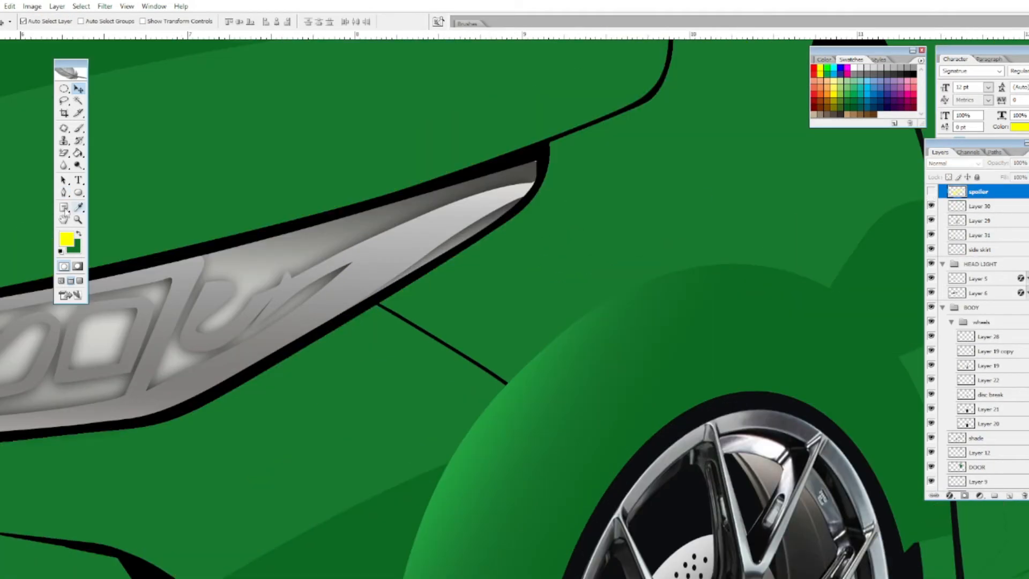
pyautogui.press('p')
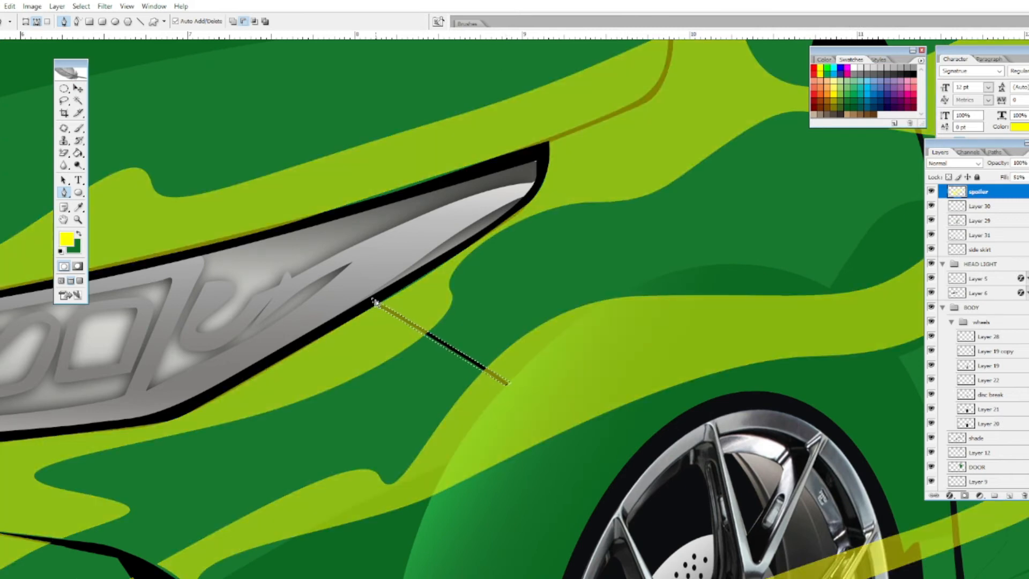
pyautogui.press('Delete')
pyautogui.hotkey('ctrl', 'd')
# - Trace the hood's seam from the headlight tip up to the windshield and delete the flames over it
pyautogui.hotkey('ctrl', '-')
pyautogui.hotkey('ctrl', '+')
pyautogui.moveTo(586, 214); pyautogui.dragTo(543, 417)
pyautogui.hotkey('ctrl', '+')
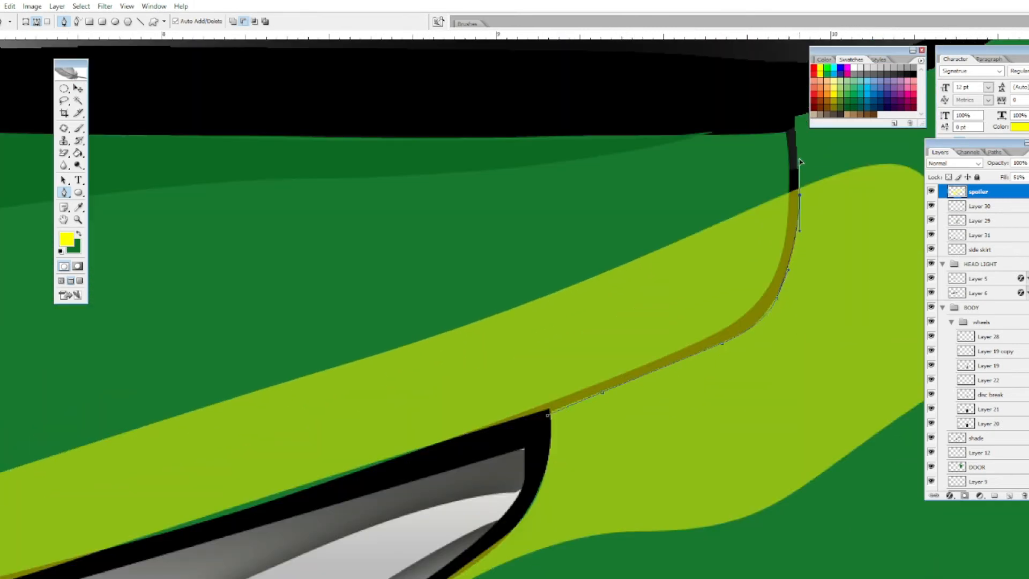
pyautogui.click(497, 440)
pyautogui.hotkey('ctrl', 'Return')
pyautogui.press('Delete')
pyautogui.hotkey('ctrl', 'd')
# - Trace the front door's leading seam below the mirror and delete the flames over it
pyautogui.hotkey('ctrl', '-')
pyautogui.hotkey('ctrl', '-')
pyautogui.hotkey('ctrl', '-')
pyautogui.hotkey('ctrl', '-')
pyautogui.hotkey('ctrl', '+')
pyautogui.hotkey('ctrl', '+')
pyautogui.click(658, 182)
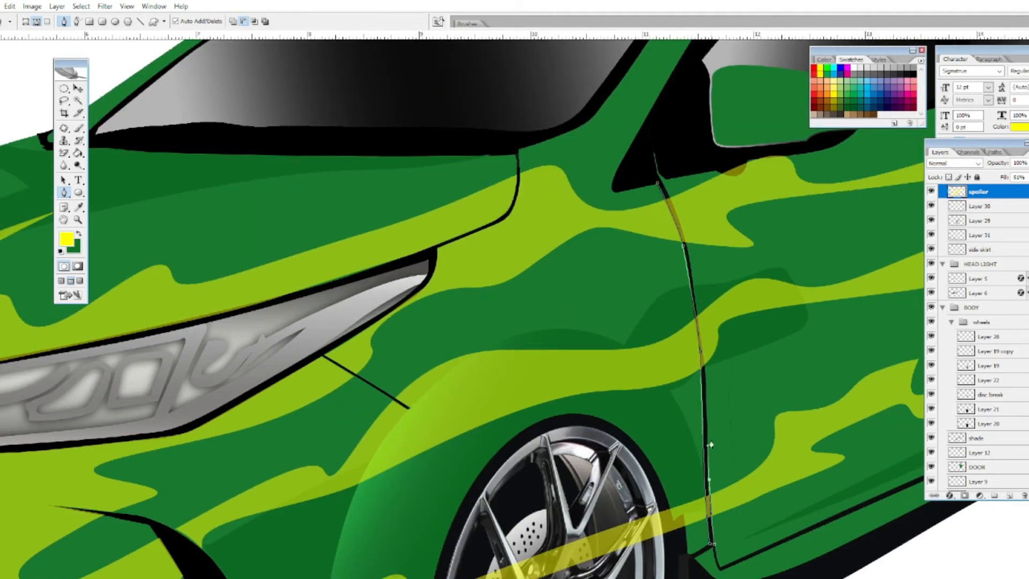
pyautogui.click(658, 183)
pyautogui.hotkey('ctrl', 'Return')
pyautogui.press('Delete')
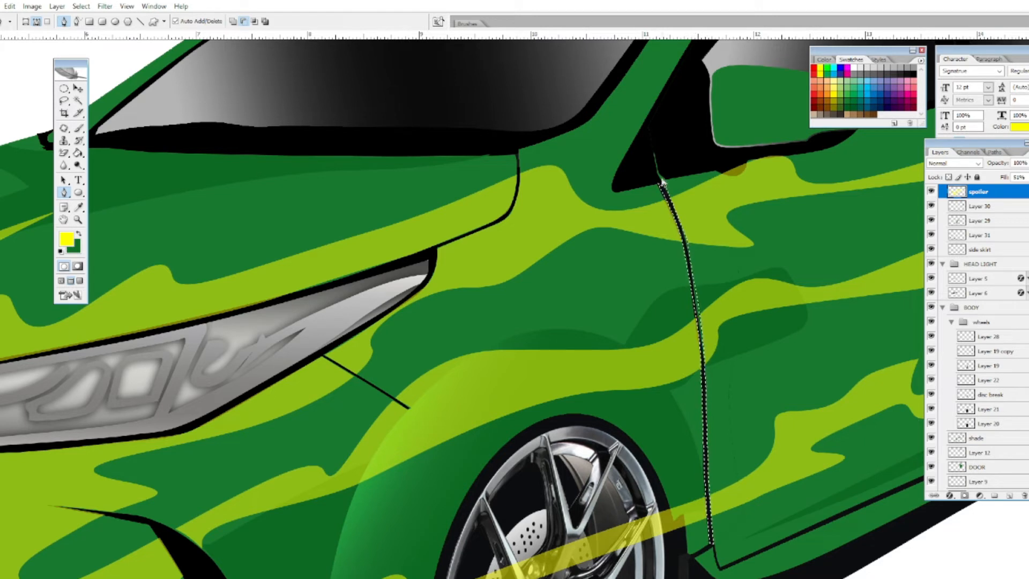
pyautogui.hotkey('ctrl', 'd')
# - Trace the seam between the front and rear doors and delete the flames over it
pyautogui.hotkey('ctrl', '-')
pyautogui.hotkey('ctrl', '-')
pyautogui.hotkey('ctrl', '-')
pyautogui.hotkey('ctrl', '+')
pyautogui.hotkey('ctrl', '+')
pyautogui.click(567, 219)
pyautogui.moveTo(601, 363); pyautogui.dragTo(595, 432)
pyautogui.click(593, 514)
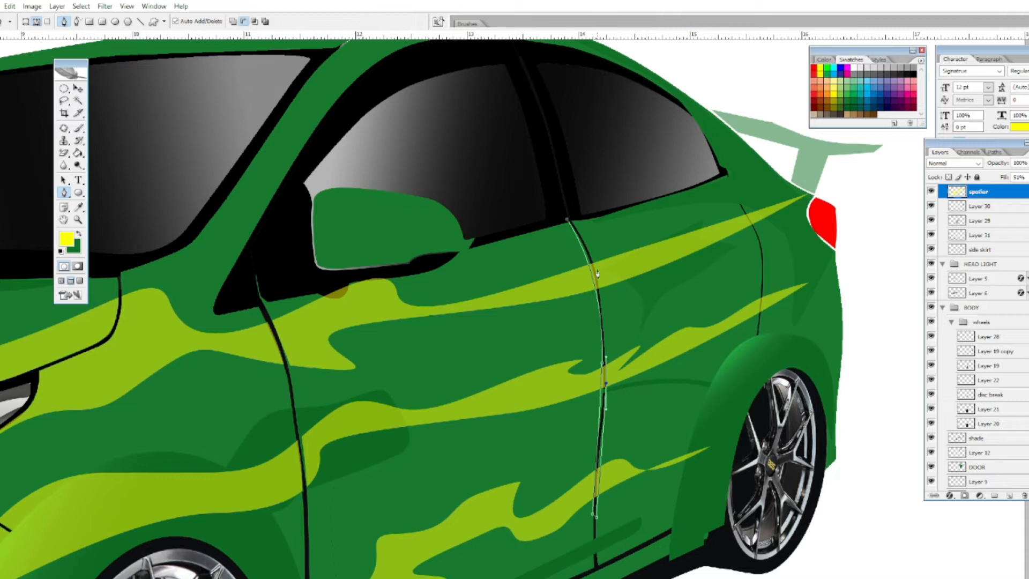
pyautogui.click(567, 219)
pyautogui.hotkey('ctrl', 'Return')
pyautogui.press('Delete')
pyautogui.hotkey('ctrl', 'd')
# - Trace the rear door's back seam down to the wheel arch and delete the flames over it
pyautogui.click(739, 202)
pyautogui.moveTo(762, 256); pyautogui.dragTo(762, 277)
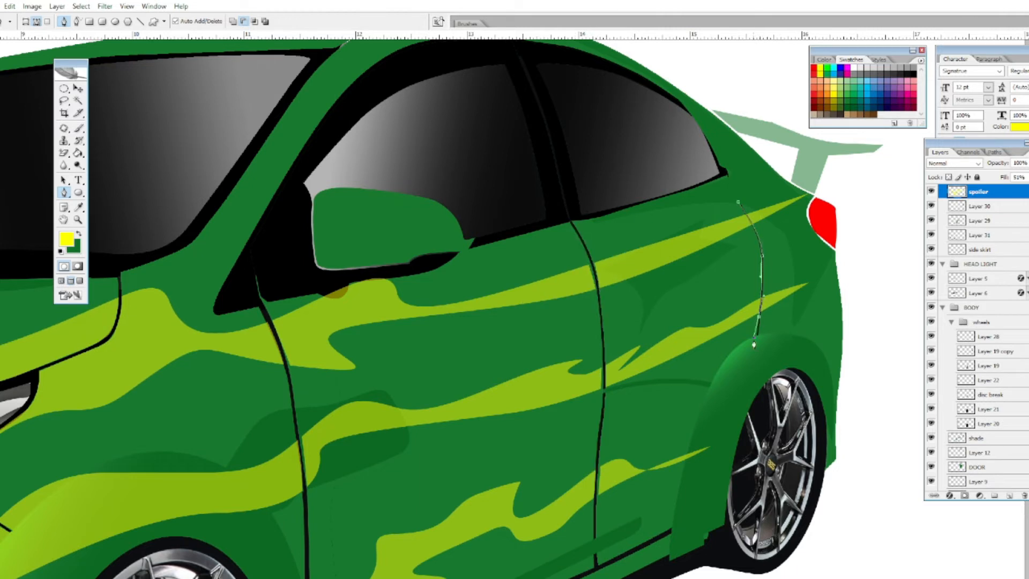
pyautogui.hotkey('ctrl', 'Return')
pyautogui.press('Delete')
pyautogui.hotkey('ctrl', 'd')
pyautogui.hotkey('ctrl', '-')
pyautogui.hotkey('ctrl', '-')
pyautogui.hotkey('ctrl', '-')
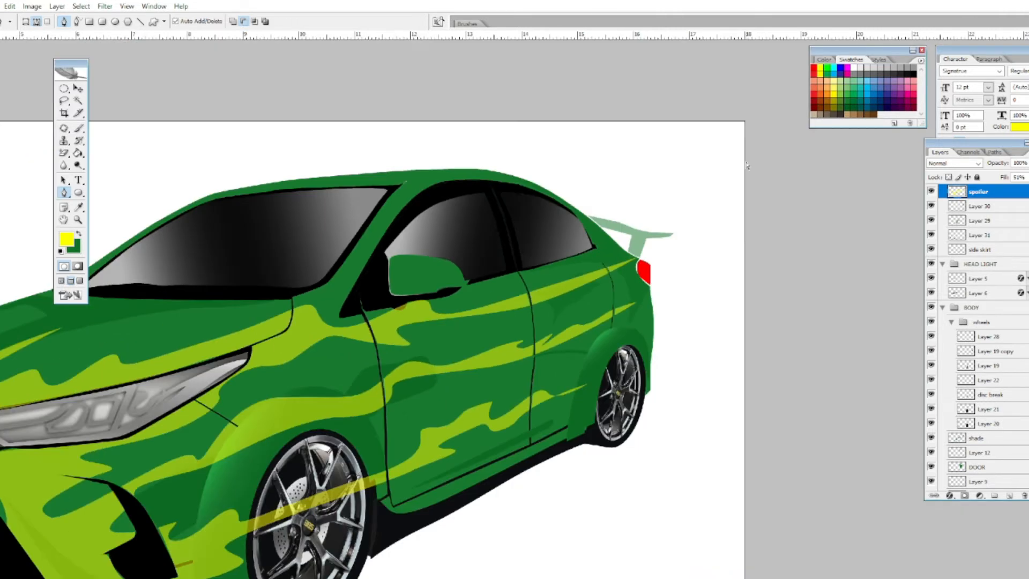
# - Select Layer 30, the rear fender flare, and lower its fill to 63%
pyautogui.hotkey('ctrl', '+')
pyautogui.hotkey('ctrl', '+')
pyautogui.hotkey('ctrl', '+')
pyautogui.keyDown('ctrl'); pyautogui.click(590, 289); pyautogui.keyUp('ctrl')
pyautogui.hotkey('ctrl', '+')
pyautogui.press('p')
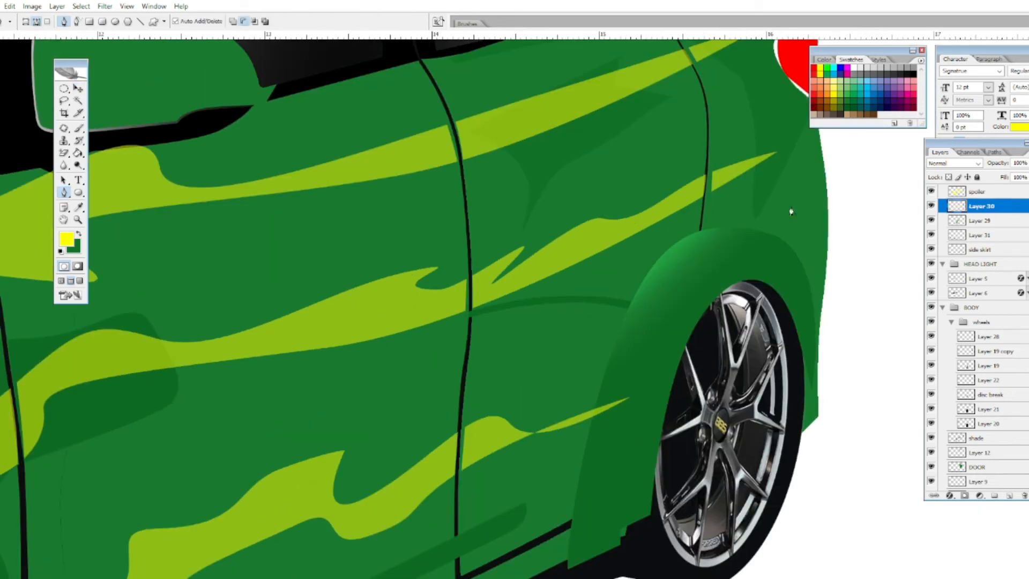
pyautogui.moveTo(1027, 177); pyautogui.dragTo(1013, 188)
# - Trace the rear door's edge beside the wheel arch, delete the fender flare's overlap there, and restore the layer's fill to 100%
pyautogui.click(701, 219)
pyautogui.moveTo(665, 339); pyautogui.dragTo(637, 411)
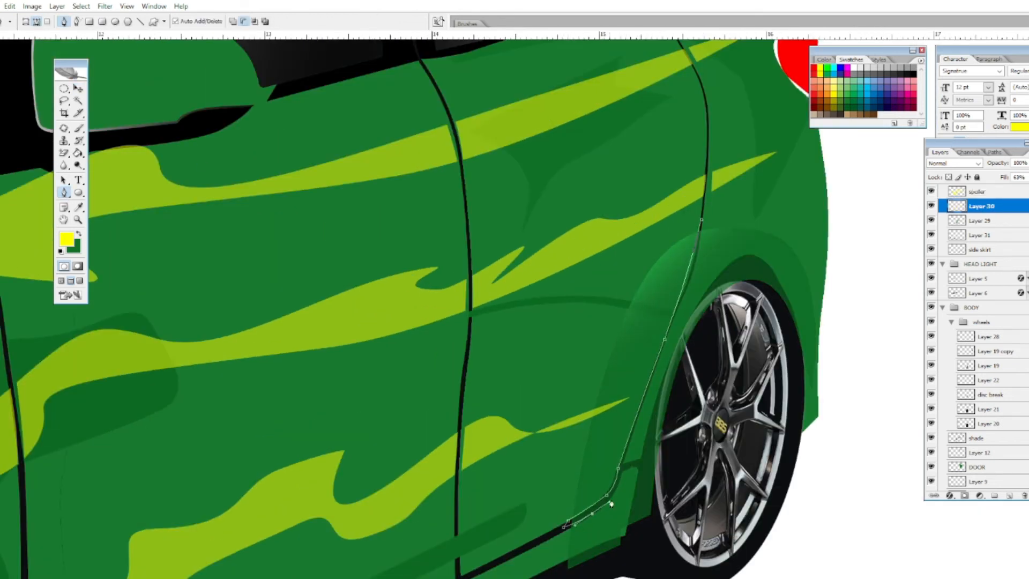
pyautogui.moveTo(622, 475); pyautogui.dragTo(626, 464)
pyautogui.hotkey('ctrl', '+')
pyautogui.moveTo(799, 393); pyautogui.dragTo(693, 258)
pyautogui.moveTo(643, 404); pyautogui.dragTo(581, 561)
pyautogui.moveTo(695, 208); pyautogui.dragTo(702, 191)
pyautogui.hotkey('ctrl', 'Return')
pyautogui.press('Delete')
pyautogui.hotkey('shift', '0')
pyautogui.hotkey('ctrl', 'd')
# - Select the spoiler layer and restore its full fill so the flames are solid yellow
pyautogui.hotkey('ctrl', '-')
pyautogui.hotkey('ctrl', '-')
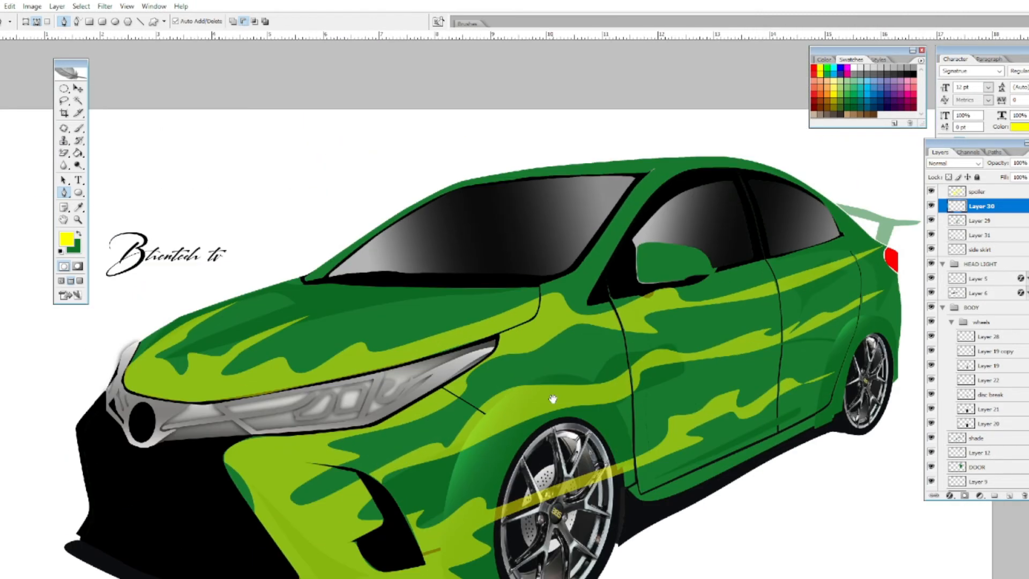
pyautogui.press('v')
pyautogui.hotkey('alt', ']')
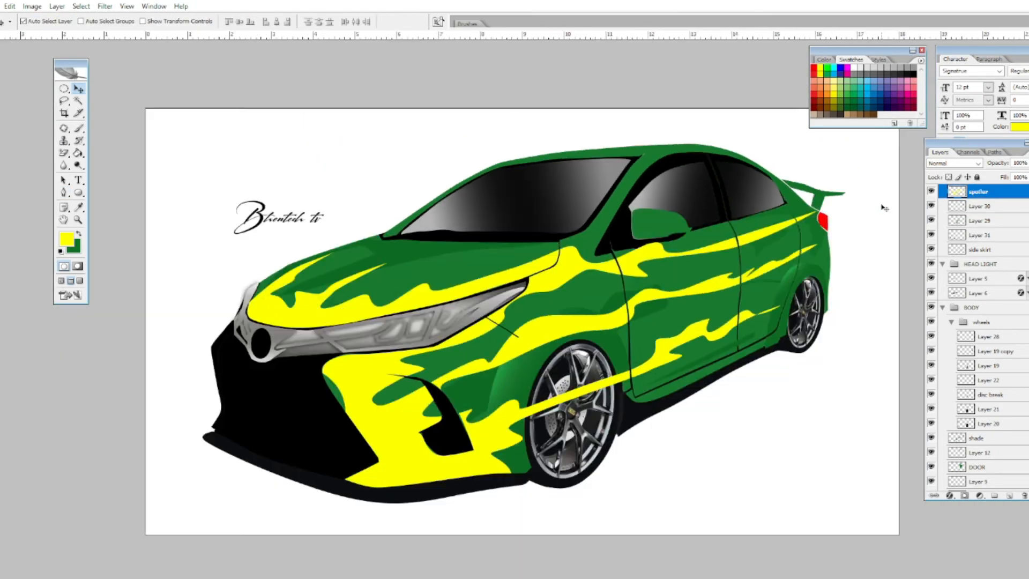
# - Fit an ellipse to the front wheel's outline and delete the flame stripe crossing the wheel
pyautogui.press('m')
pyautogui.hotkey('ctrl', '+')
pyautogui.hotkey('ctrl', '+')
pyautogui.hotkey('alt', 's')
pyautogui.press('t')
pyautogui.moveTo(663, 500); pyautogui.dragTo(646, 506)
pyautogui.moveTo(547, 500); pyautogui.dragTo(544, 524)
pyautogui.moveTo(672, 363); pyautogui.dragTo(658, 380)
pyautogui.press('Return')
pyautogui.hotkey('ctrl', 'Return')
pyautogui.press('Delete')
pyautogui.hotkey('ctrl', '0')
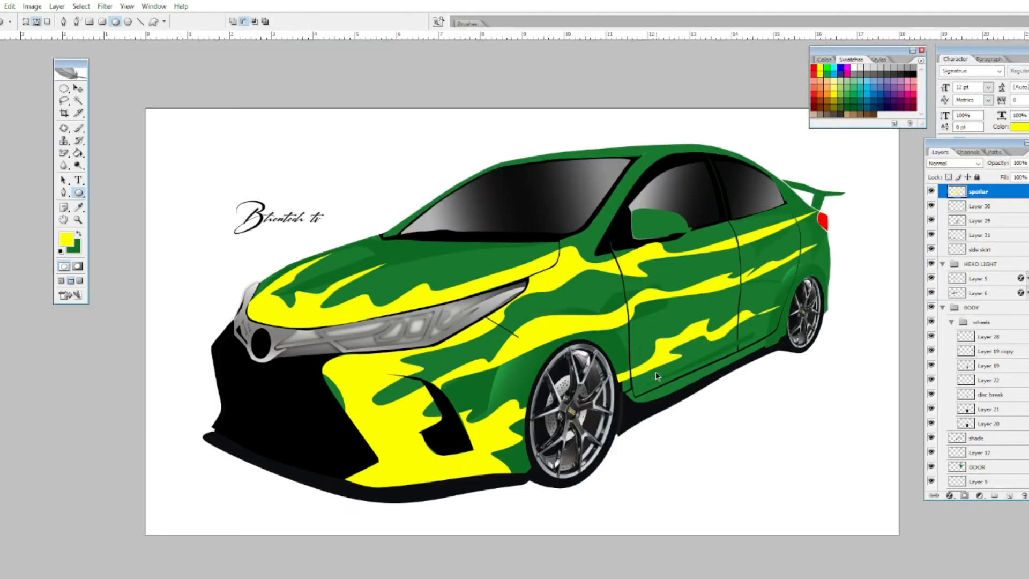
# - Enlarge the black signature beside the car and reposition it in the white space above the hood
pyautogui.hotkey('ctrl', '-')
pyautogui.press('v')
pyautogui.click(359, 252)
pyautogui.hotkey('ctrl', 't')
pyautogui.moveTo(392, 239); pyautogui.dragTo(423, 224)
pyautogui.moveTo(329, 223); pyautogui.dragTo(296, 205)
pyautogui.press('Return')
# - Toggle the visibility of the spoiler layer and the layer beneath it to check what each contains
pyautogui.hotkey('ctrl', '+')
pyautogui.click(931, 193)
pyautogui.click(932, 192)
pyautogui.click(931, 206)
pyautogui.click(931, 206)
pyautogui.click(931, 205)
pyautogui.click(931, 206)
# - Load the windshield glass outline as a selection and fill it with black on a new layer
pyautogui.scroll(-4, 967, 485)
pyautogui.click(968, 486)
pyautogui.keyDown('ctrl'); pyautogui.click(964, 487); pyautogui.keyUp('ctrl')
pyautogui.press('g')
pyautogui.click(542, 188)
pyautogui.hotkey('ctrl', 'z')
pyautogui.hotkey('ctrl', 'shift', 'alt', 'n')
pyautogui.click(529, 188)
pyautogui.hotkey('ctrl', 'd')
# - Trace the lower edge of a sun strip with the Pen tool and delete the black fill below it on the windshield
pyautogui.press('p')
pyautogui.click(817, 208)
pyautogui.click(507, 309)
pyautogui.click(370, 239)
pyautogui.hotkey('ctrl', 'Return')
pyautogui.hotkey('ctrl', 'shift', 'i')
pyautogui.press('Delete')
pyautogui.hotkey('ctrl', 'd')
# - Load the green body layer's outline and fill it with bright red on a separate layer above it
pyautogui.hotkey('ctrl', '-')
pyautogui.press('v')
pyautogui.click(568, 303)
pyautogui.keyDown('ctrl'); pyautogui.click(957, 383); pyautogui.keyUp('ctrl')
pyautogui.press('g')
pyautogui.click(815, 68)
pyautogui.press('v')
pyautogui.click(649, 291)
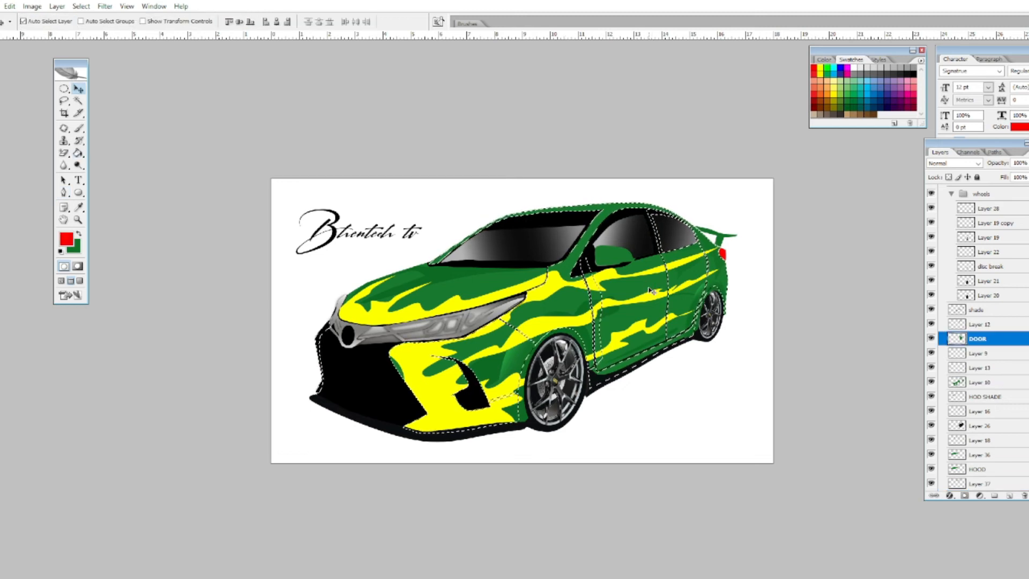
pyautogui.scroll(5, 943, 423)
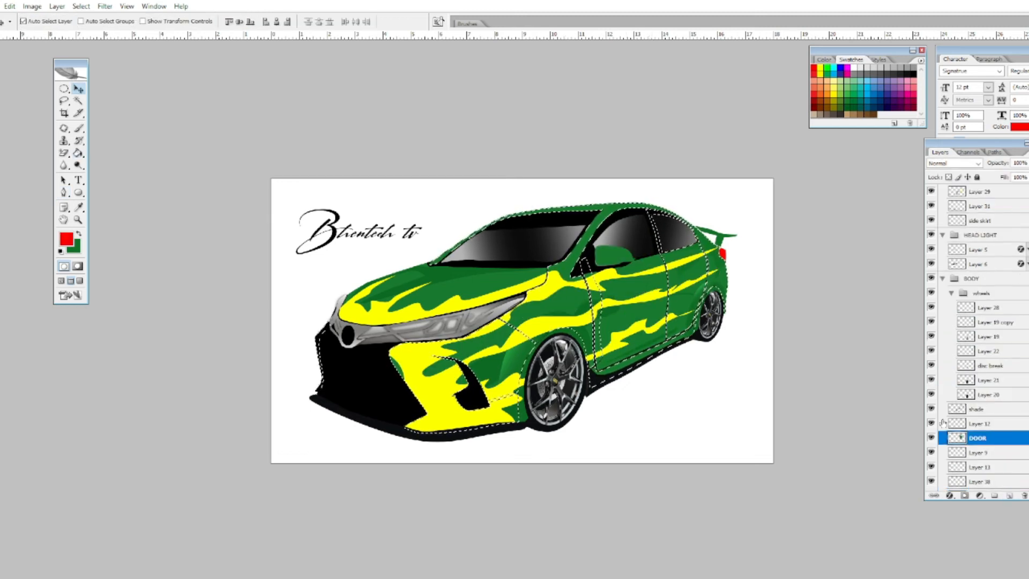
pyautogui.scroll(-3, 942, 423)
pyautogui.click(988, 441)
pyautogui.click(983, 426)
pyautogui.press('g')
pyautogui.click(681, 316)
pyautogui.hotkey('ctrl', 'd')
# - Rename the original body layer "green" and the recolored body layer "red"
pyautogui.doubleClick(979, 441)
pyautogui.write('green')
pyautogui.press('Return')
pyautogui.doubleClick(979, 426)
pyautogui.write('red')
pyautogui.press('Return')
# - Load the DOOR layer's outline and fill it with red on a new layer
pyautogui.keyDown('ctrl'); pyautogui.click(659, 295); pyautogui.keyUp('ctrl')
pyautogui.keyDown('ctrl'); pyautogui.click(957, 382); pyautogui.keyUp('ctrl')
pyautogui.hotkey('ctrl', 'shift', 'alt', 'n')
pyautogui.click(630, 284)
pyautogui.hotkey('ctrl', 'd')
# - Load the hood layer's outline and fill it with red on a new layer
pyautogui.press('v')
pyautogui.click(489, 279)
pyautogui.keyDown('ctrl'); pyautogui.click(957, 484); pyautogui.keyUp('ctrl')
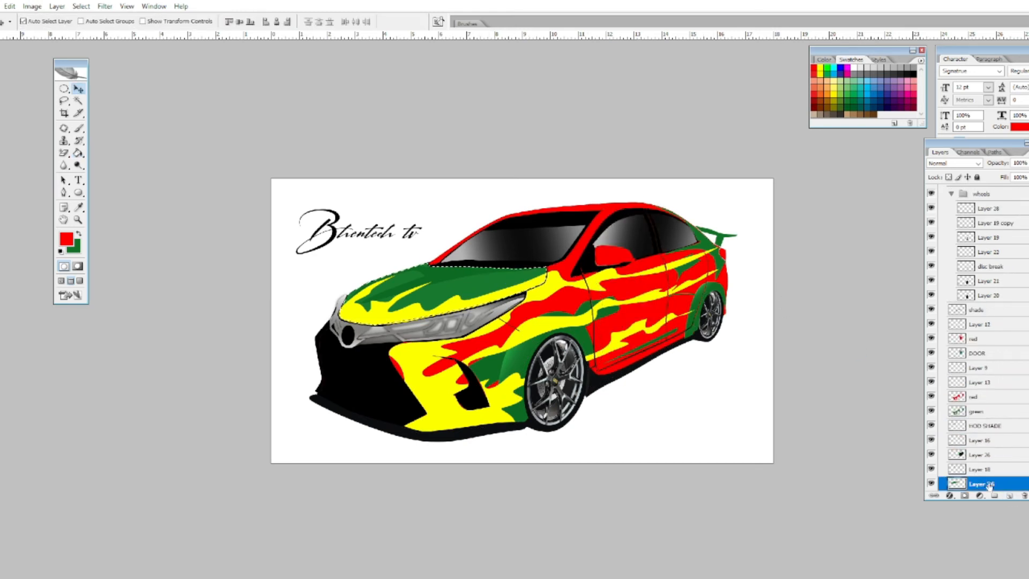
pyautogui.hotkey('ctrl', 'shift', 'alt', 'n')
pyautogui.press('g')
pyautogui.click(472, 284)
pyautogui.hotkey('ctrl', 'd')
# - Load the front fender flare's outline, add a new layer, and recolor the gradient's outer stops in red shades
pyautogui.press('v')
pyautogui.click(560, 352)
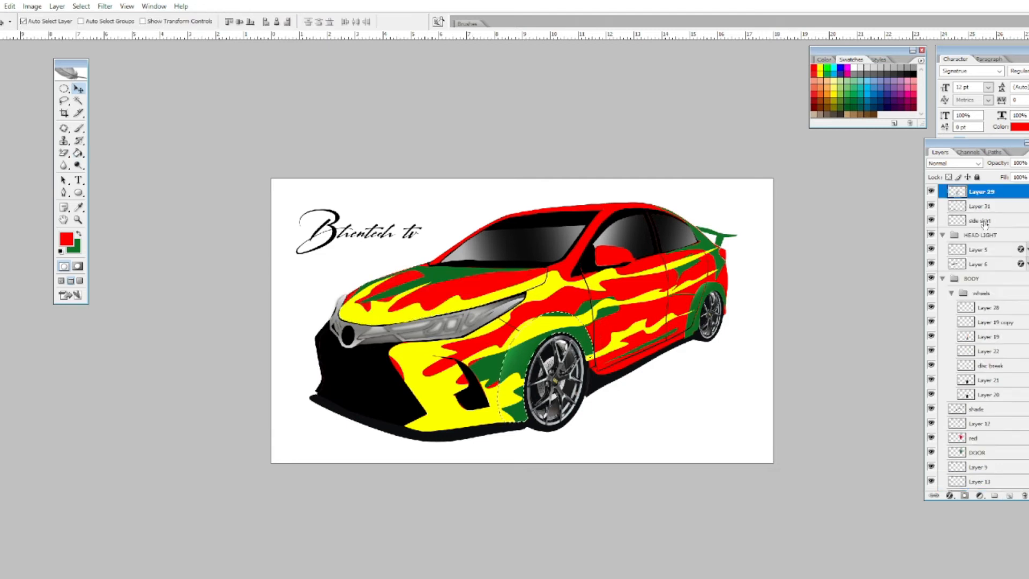
pyautogui.hotkey('ctrl', 'shift', 'alt', 'n')
pyautogui.press('g')
pyautogui.hotkey('shift', 'g')
pyautogui.click(38, 22)
pyautogui.click(619, 297)
pyautogui.click(651, 290)
pyautogui.doubleClick(415, 296)
pyautogui.click(472, 287)
pyautogui.click(606, 271)
pyautogui.click(608, 129)
# - Set the gradient's 50% stop to dark red and apply the gradient across the front fender flare
pyautogui.click(38, 22)
pyautogui.doubleClick(517, 297)
pyautogui.click(480, 321)
pyautogui.click(606, 271)
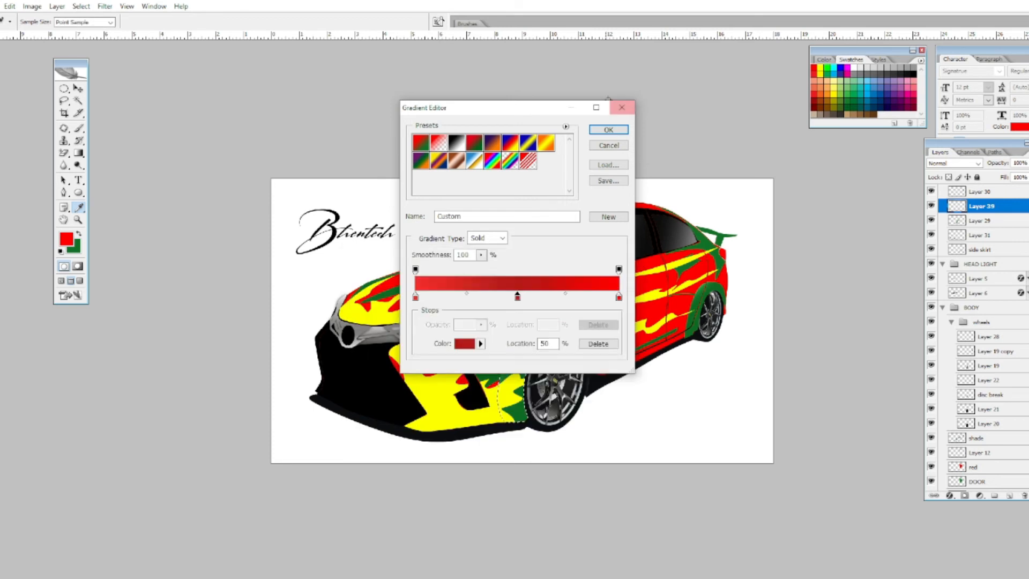
pyautogui.click(608, 129)
pyautogui.moveTo(552, 375); pyautogui.dragTo(504, 343)
# - Load the rear fender flare's outline and apply the red gradient to it on a new layer
pyautogui.press('v')
pyautogui.click(697, 300)
pyautogui.keyDown('ctrl'); pyautogui.click(957, 191); pyautogui.keyUp('ctrl')
pyautogui.hotkey('ctrl', 'shift', 'alt', 'n')
pyautogui.press('g')
pyautogui.moveTo(702, 300); pyautogui.dragTo(676, 287)
pyautogui.hotkey('ctrl', 'd')
# - Change the gradient's end stop to a darker red and reapply the gradient across the rear fender flare
pyautogui.hotkey('ctrl', '+')
pyautogui.hotkey('ctrl', '+')
pyautogui.click(41, 21)
pyautogui.doubleClick(618, 297)
pyautogui.click(479, 321)
pyautogui.click(606, 271)
pyautogui.click(609, 130)
pyautogui.hotkey('ctrl', 'z')
pyautogui.moveTo(794, 240); pyautogui.dragTo(524, 413)
pyautogui.hotkey('ctrl', 'd')
# - Reload the front fender flare's outline and reapply the adjusted red gradient to it
pyautogui.press('v')
pyautogui.click(410, 363)
pyautogui.keyDown('ctrl'); pyautogui.click(957, 222); pyautogui.keyUp('ctrl')
pyautogui.click(77, 155)
pyautogui.moveTo(370, 407)
pyautogui.mouseDown()
pyautogui.moveTo(503, 360)
pyautogui.moveTo(371, 402)
pyautogui.mouseUp()
pyautogui.hotkey('ctrl', 'd')
# - Select the spoiler layer and hide it so the yellow flames are off the car
pyautogui.hotkey('ctrl', '-')
pyautogui.press('v')
pyautogui.click(980, 191)
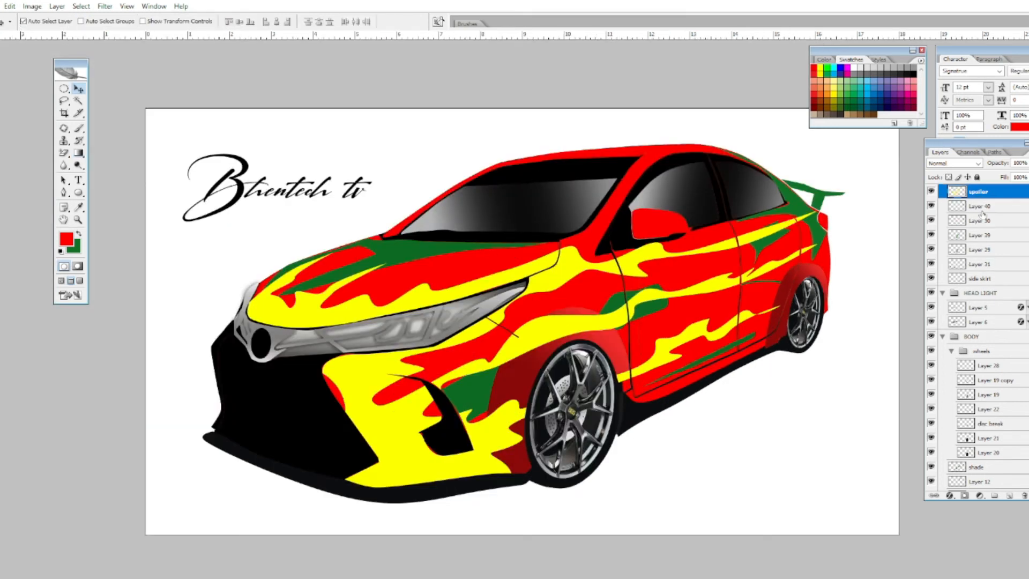
pyautogui.moveTo(931, 192); pyautogui.dragTo(931, 206)
# - Merge the hood shade and the remaining green body shading layer into the shade layer
pyautogui.click(401, 250)
pyautogui.keyDown('ctrl'); pyautogui.click(957, 484); pyautogui.keyUp('ctrl')
pyautogui.scroll(-1, 957, 471)
pyautogui.click(984, 338)
pyautogui.keyDown('ctrl'); pyautogui.click(987, 455); pyautogui.keyUp('ctrl')
pyautogui.hotkey('ctrl', 'e')
pyautogui.click(980, 425)
pyautogui.click(965, 397)
pyautogui.click(933, 397)
pyautogui.keyDown('ctrl'); pyautogui.click(987, 338); pyautogui.keyUp('ctrl')
pyautogui.hotkey('ctrl', 'e')
# - Load the shade layer's outline and fill it with dark red on a new layer
pyautogui.keyDown('ctrl'); pyautogui.click(957, 338); pyautogui.keyUp('ctrl')
pyautogui.click(1009, 495)
pyautogui.rightClick(79, 152)
pyautogui.click(110, 165)
pyautogui.click(66, 239)
pyautogui.click(483, 326)
pyautogui.click(606, 273)
pyautogui.click(439, 266)
pyautogui.hotkey('ctrl', 'd')
pyautogui.hotkey('ctrl', '-')
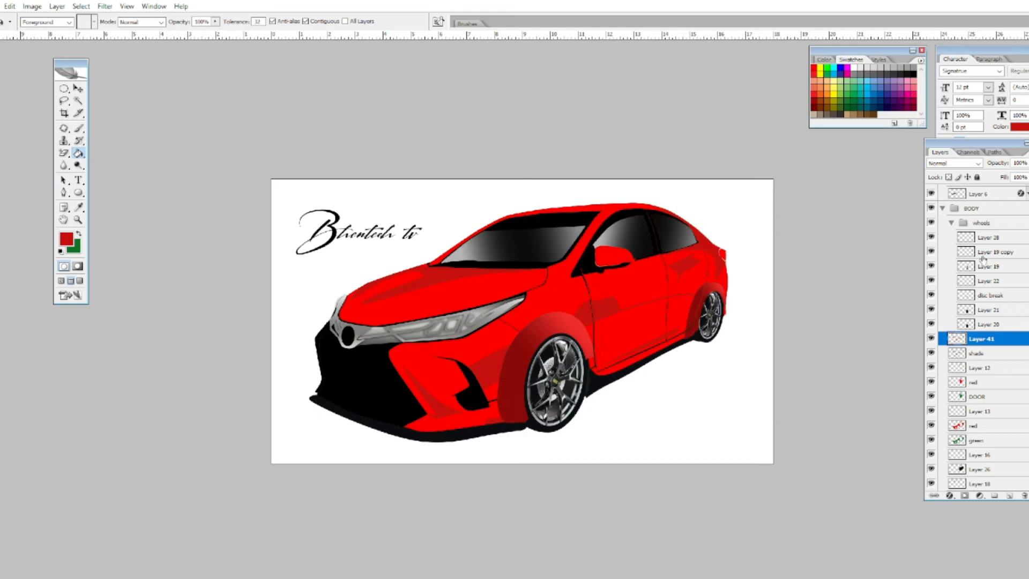
# - Show the spoiler layer again, fill its flame shapes with light grey on a new layer, and color the spoiler red
pyautogui.scroll(4, 983, 259)
pyautogui.click(931, 236)
pyautogui.click(931, 236)
pyautogui.click(932, 235)
pyautogui.keyDown('ctrl'); pyautogui.click(956, 237); pyautogui.keyUp('ctrl')
pyautogui.click(860, 67)
pyautogui.click(1009, 496)
pyautogui.click(723, 240)
pyautogui.hotkey('ctrl', 'd')
pyautogui.keyDown('alt'); pyautogui.click(717, 247); pyautogui.keyUp('alt')
# - Switch to the MOTUL logo document and erase the white fill inside the letter O
pyautogui.hotkey('ctrl', 'Tab')
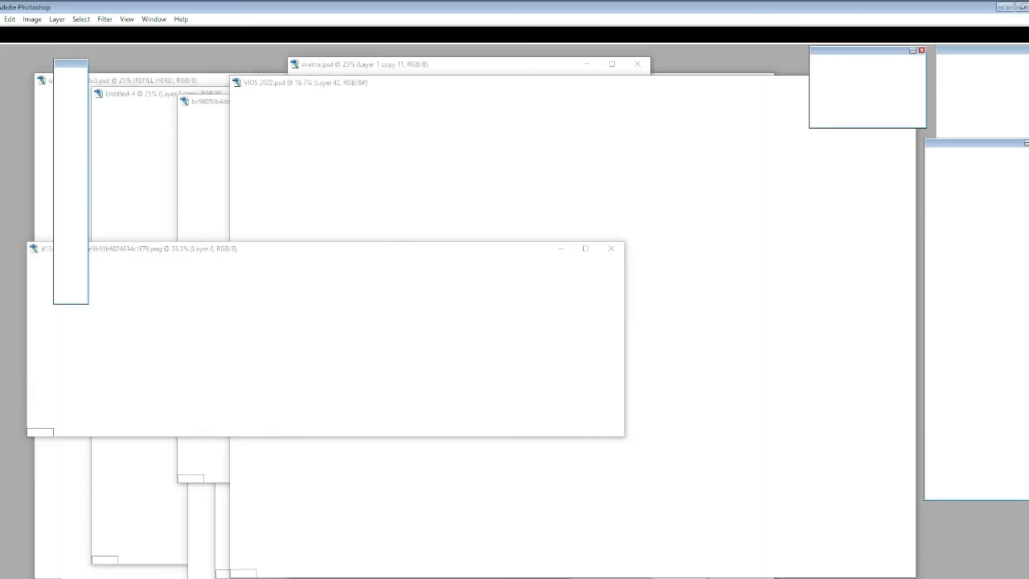
pyautogui.press('v')
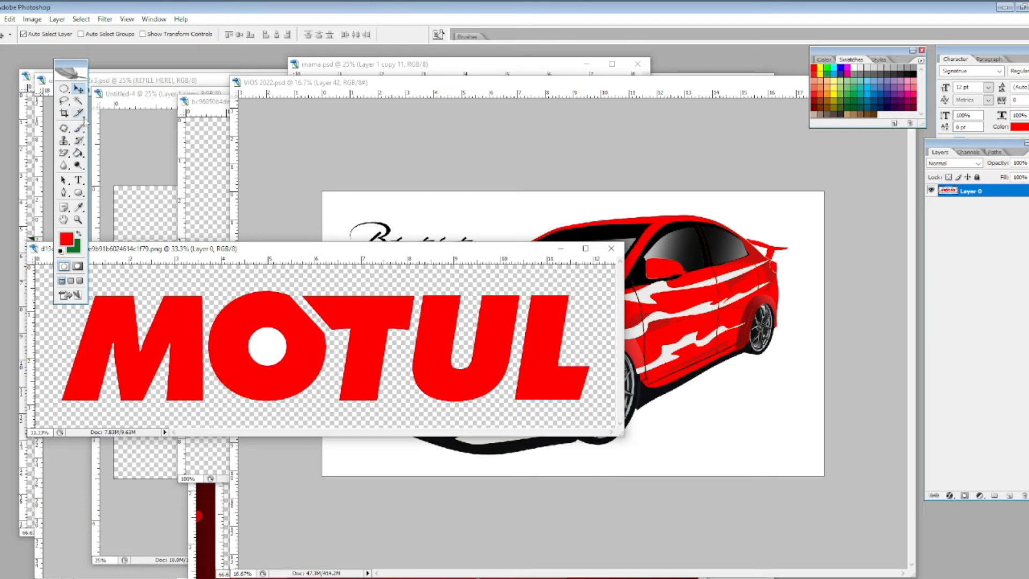
pyautogui.click(63, 154)
pyautogui.click(262, 339)
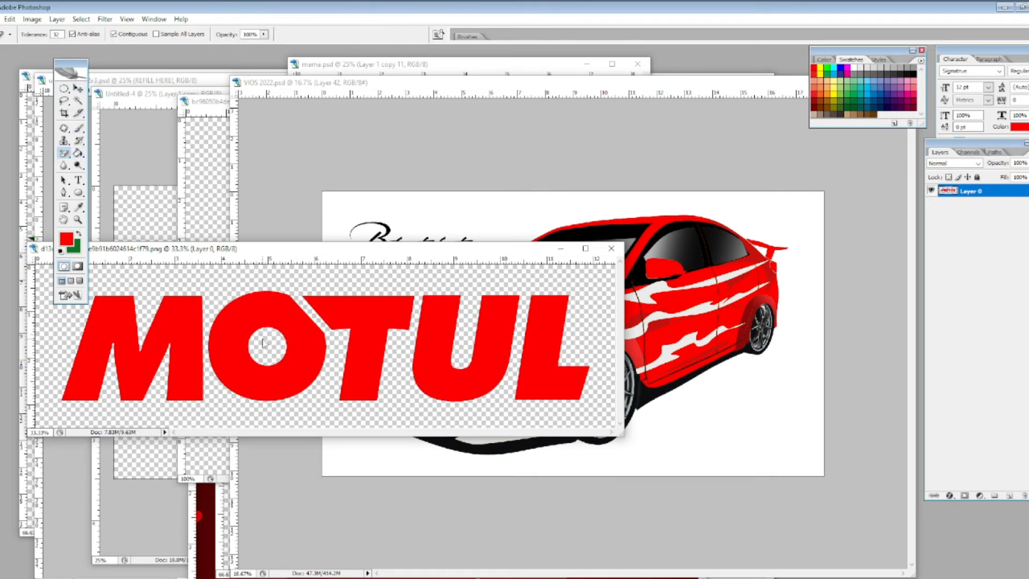
# - Copy the MOTUL logo into VIOS 2022.psd, scale it down above the signature, and maximize the document
pyautogui.keyDown('ctrl'); pyautogui.click(949, 190); pyautogui.keyUp('ctrl')
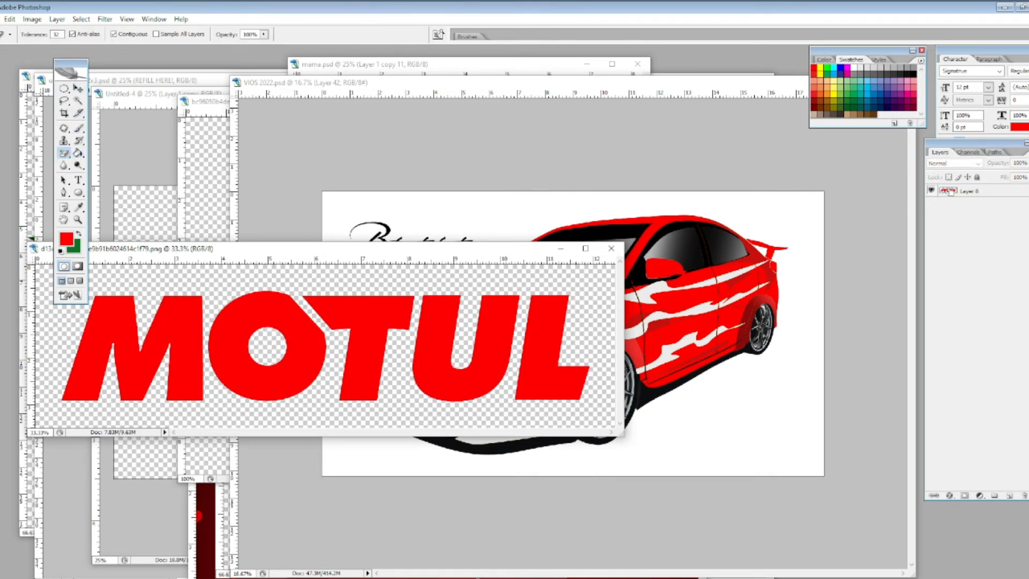
pyautogui.press('v')
pyautogui.moveTo(440, 337); pyautogui.dragTo(641, 242)
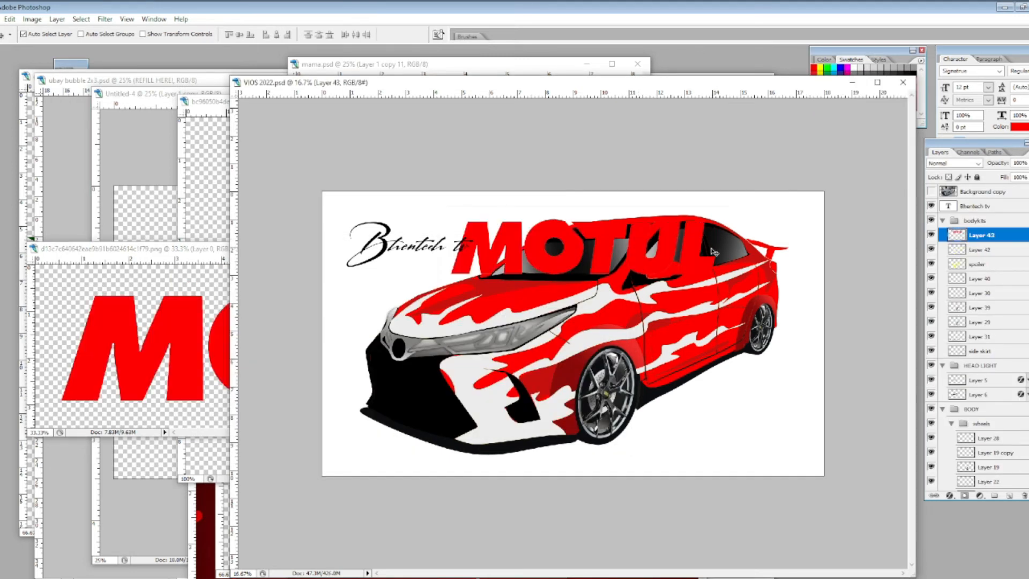
pyautogui.hotkey('ctrl', 't')
pyautogui.moveTo(723, 291); pyautogui.dragTo(522, 227)
pyautogui.press('Return')
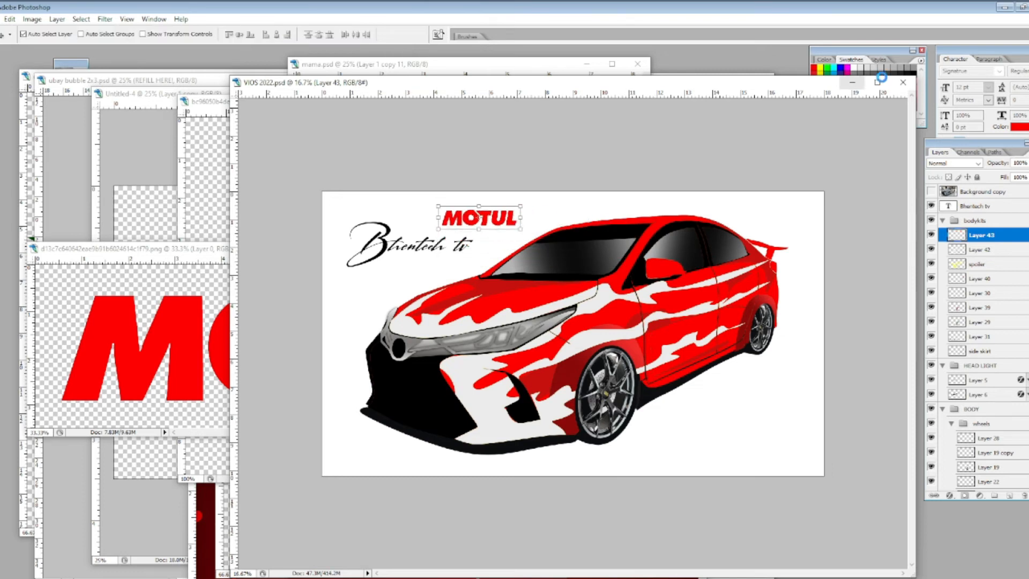
pyautogui.click(877, 82)
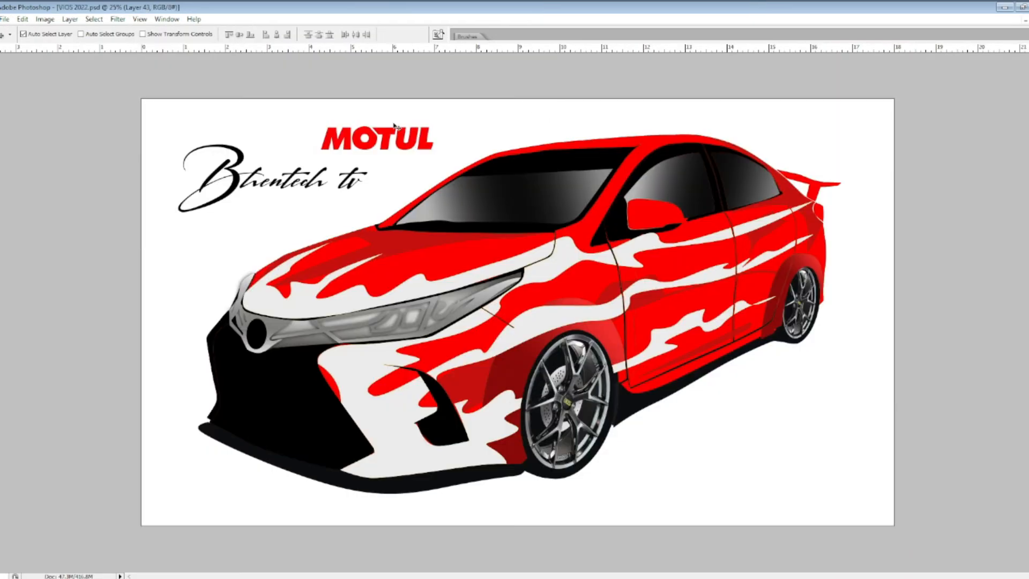
# - Move the MOTUL logo onto the windshield's black sun strip and shrink it slightly
pyautogui.moveTo(434, 143); pyautogui.dragTo(593, 182)
pyautogui.hotkey('ctrl', 't')
pyautogui.press('Return')
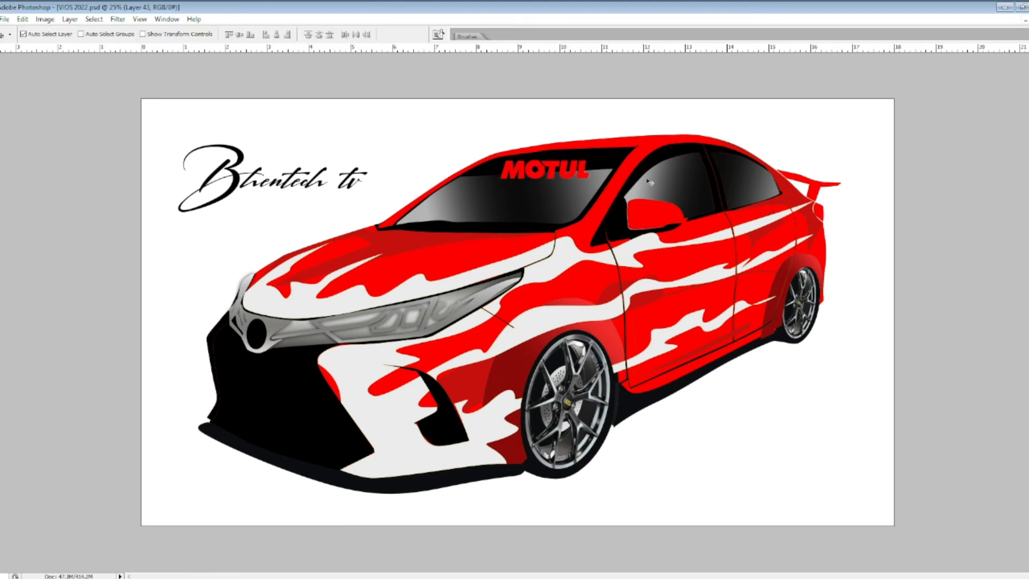
# - Distort the MOTUL logo by pulling its lower corners outward and shift it up into the windshield's black sun strip
pyautogui.hotkey('ctrl', '+')
pyautogui.hotkey('ctrl', '+')
pyautogui.moveTo(542, 227); pyautogui.dragTo(476, 393)
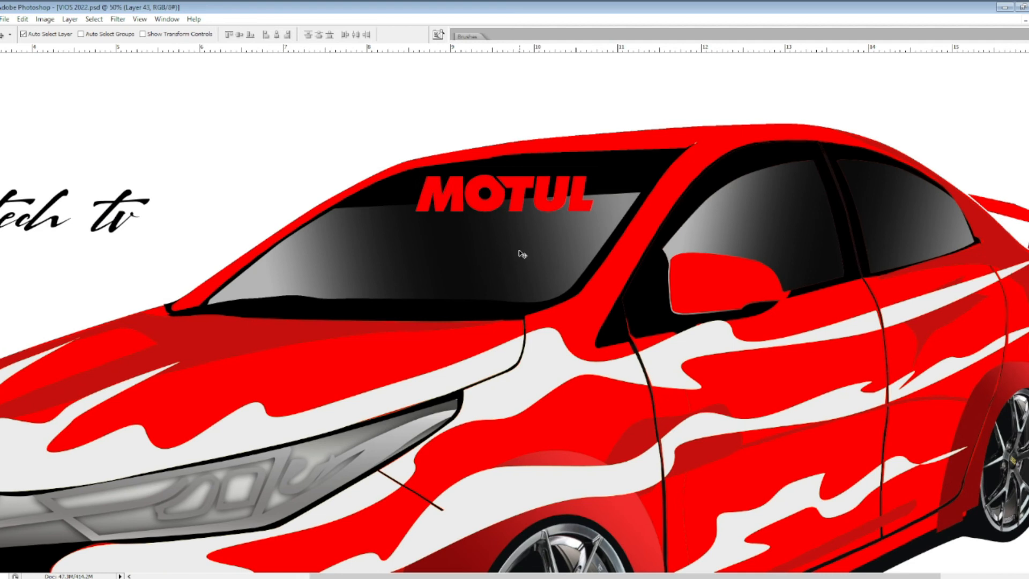
pyautogui.hotkey('ctrl', 't')
pyautogui.rightClick(528, 183)
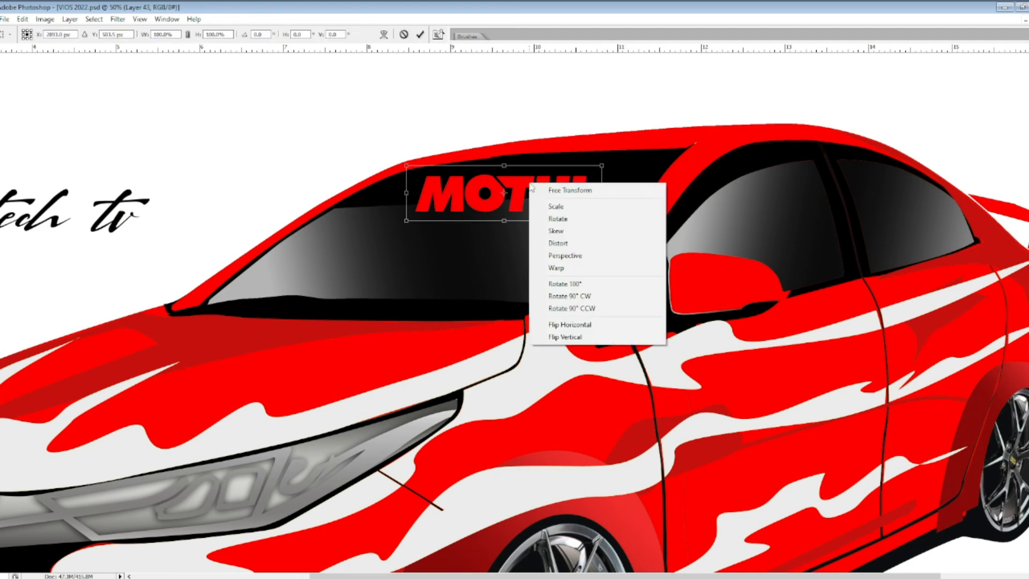
pyautogui.click(558, 243)
pyautogui.moveTo(407, 221); pyautogui.dragTo(390, 215)
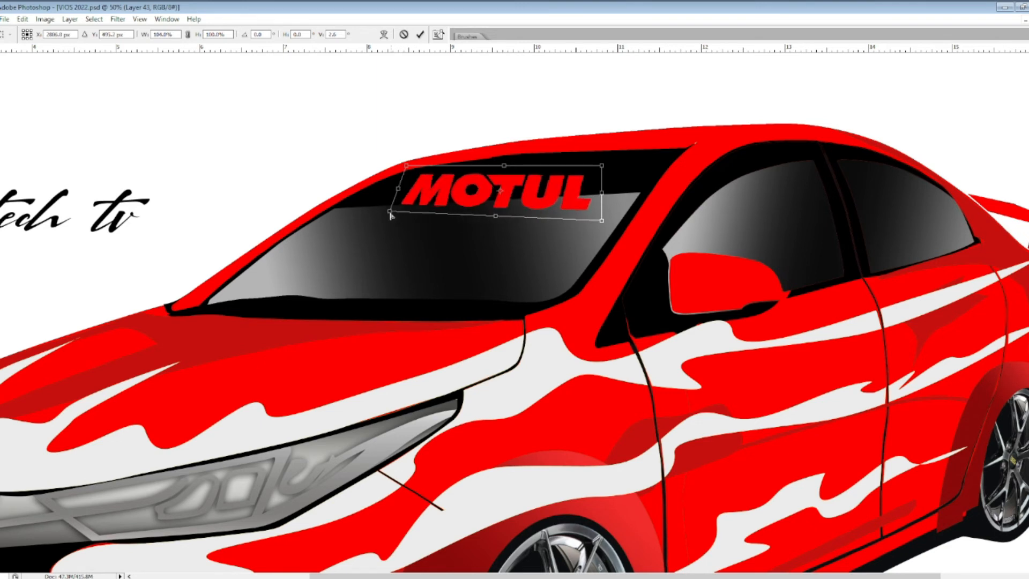
pyautogui.moveTo(599, 222); pyautogui.dragTo(623, 203)
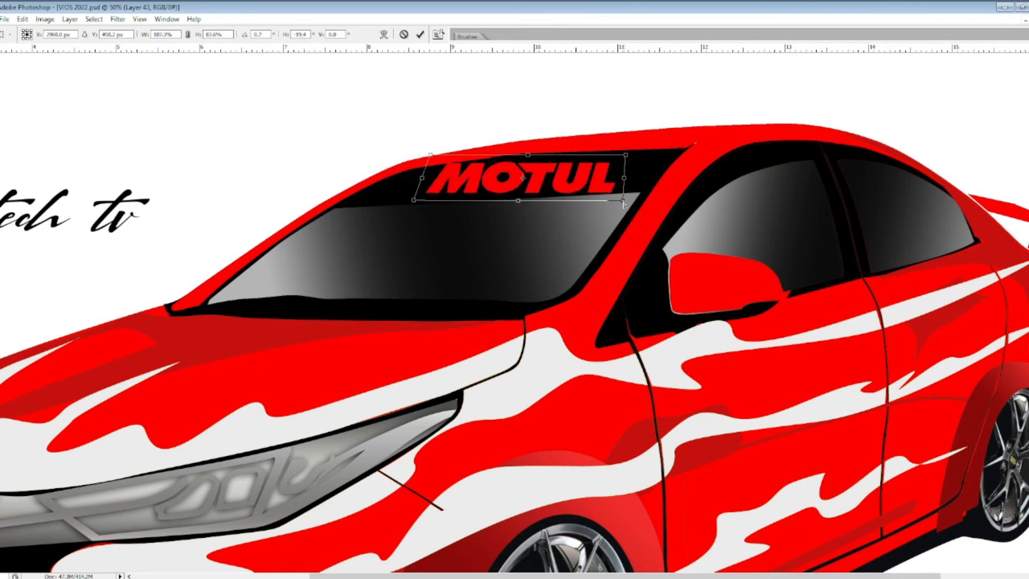
# - Fine-tune the logo's four corners so it slants along the sun strip's edges, and apply the distortion
pyautogui.moveTo(431, 155); pyautogui.dragTo(428, 162)
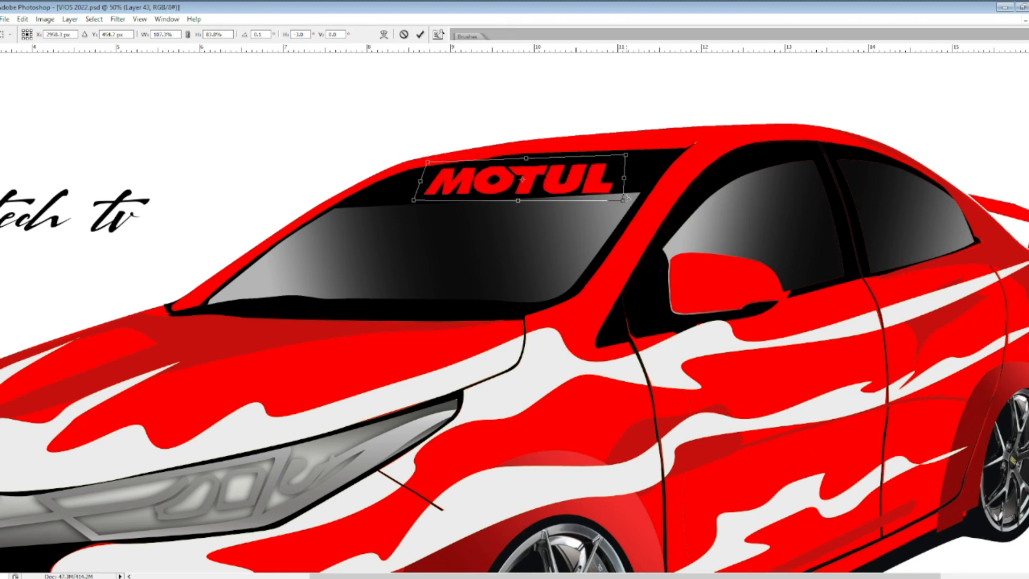
pyautogui.moveTo(624, 202); pyautogui.dragTo(619, 196)
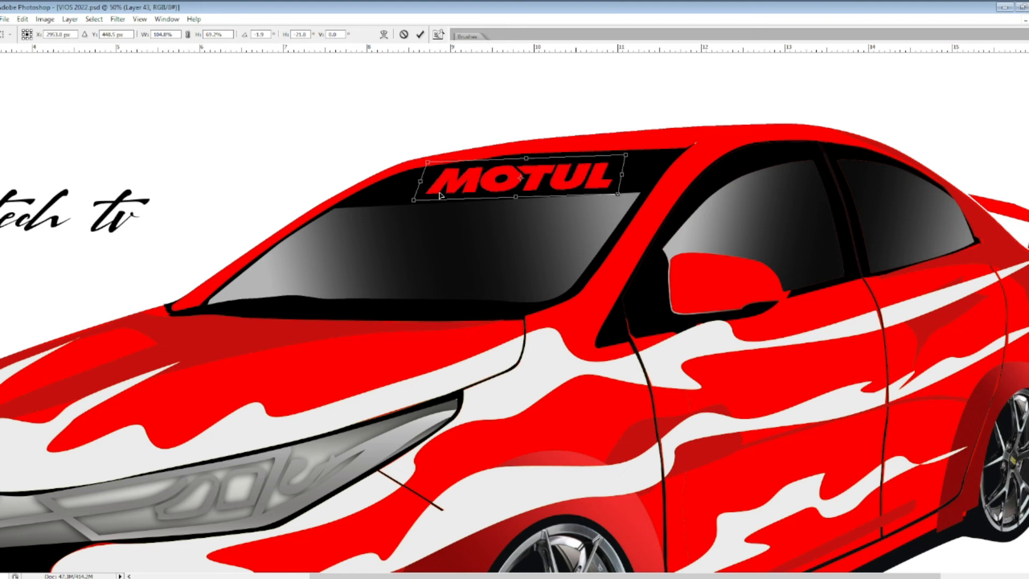
pyautogui.moveTo(417, 203); pyautogui.dragTo(416, 205)
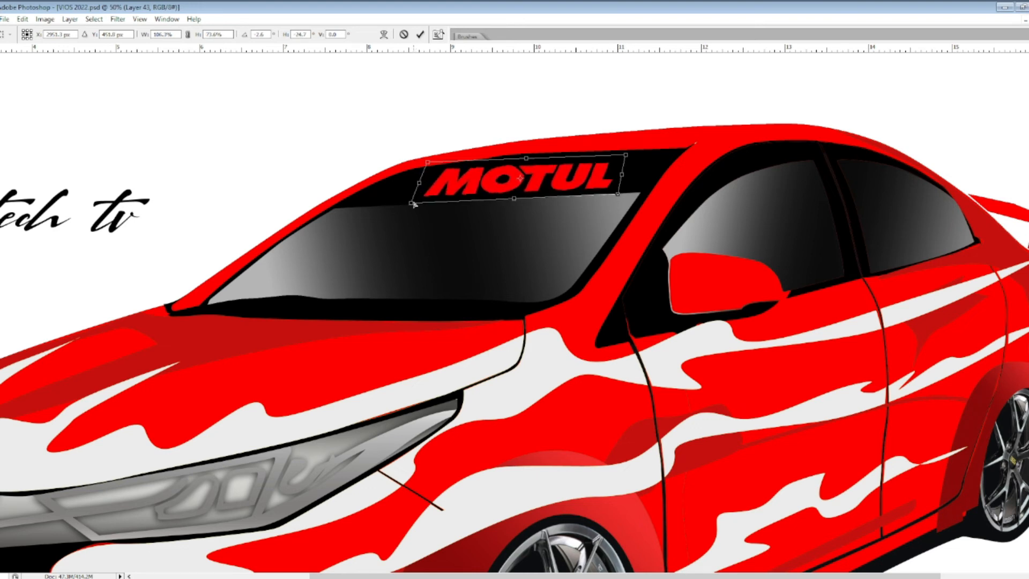
pyautogui.moveTo(430, 166); pyautogui.dragTo(437, 167)
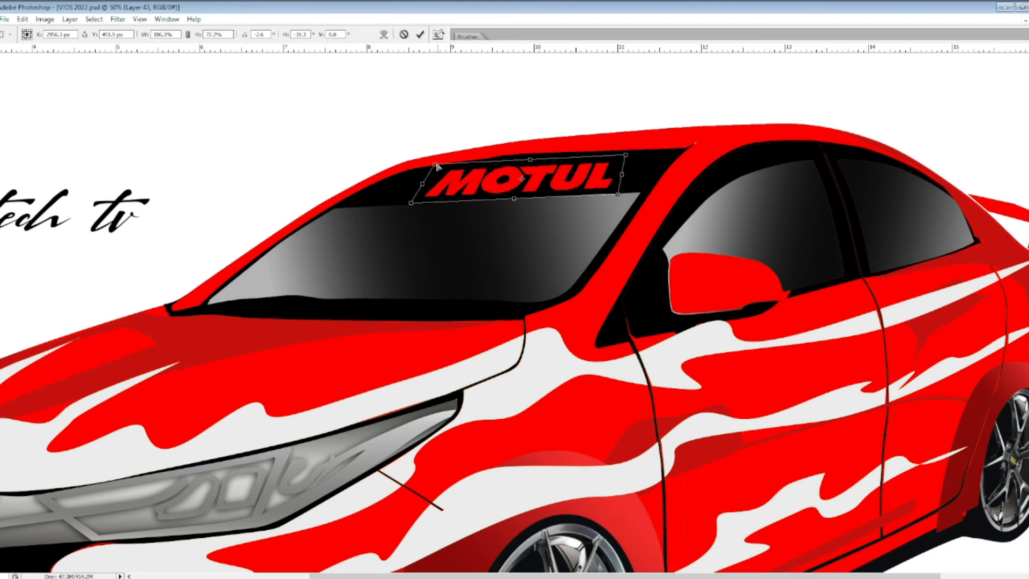
pyautogui.moveTo(626, 160); pyautogui.dragTo(644, 162)
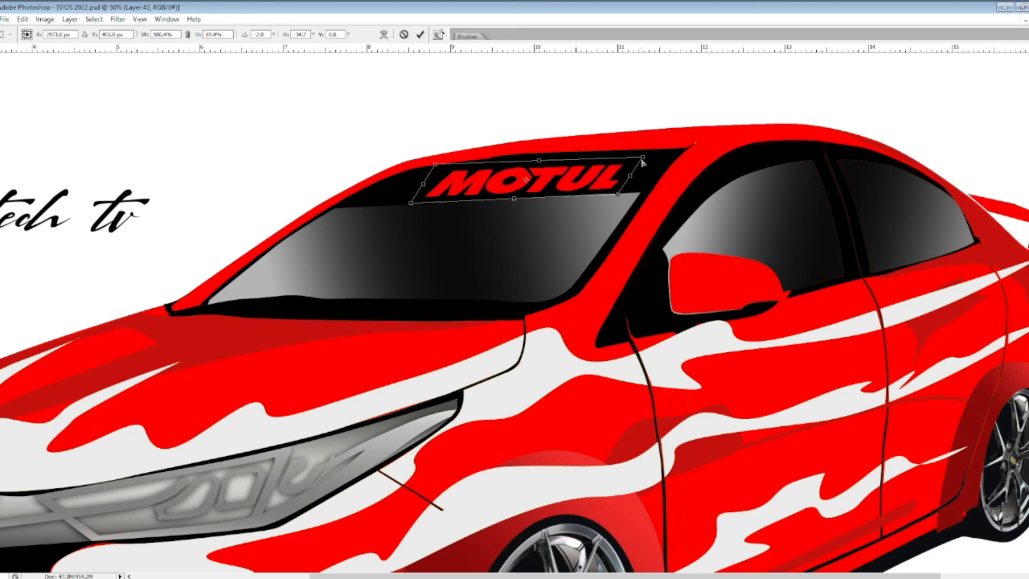
pyautogui.press('Return')
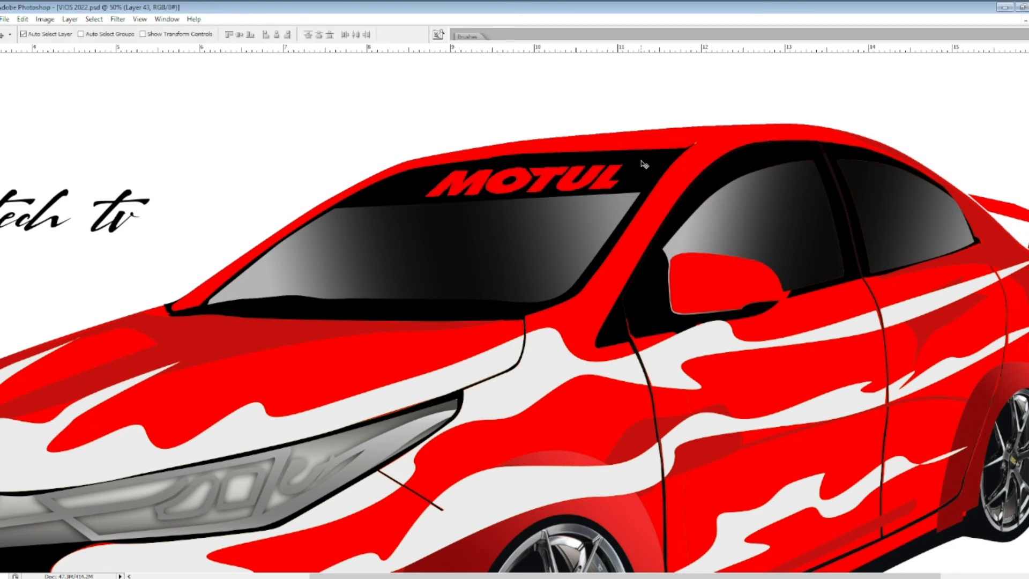
# - Nudge the MOTUL logo slightly left and up to center it within the black sun strip
pyautogui.press('Left')
pyautogui.press('Left')
pyautogui.press('Left')
pyautogui.press('Left')
pyautogui.press('Left')
pyautogui.press('Left')
pyautogui.press('Left')
pyautogui.press('Left')
pyautogui.press('Left')
pyautogui.press('Left')
pyautogui.press('Left')
pyautogui.press('Left')
pyautogui.press('Up')
pyautogui.press('Up')
pyautogui.press('Up')
pyautogui.press('Up')
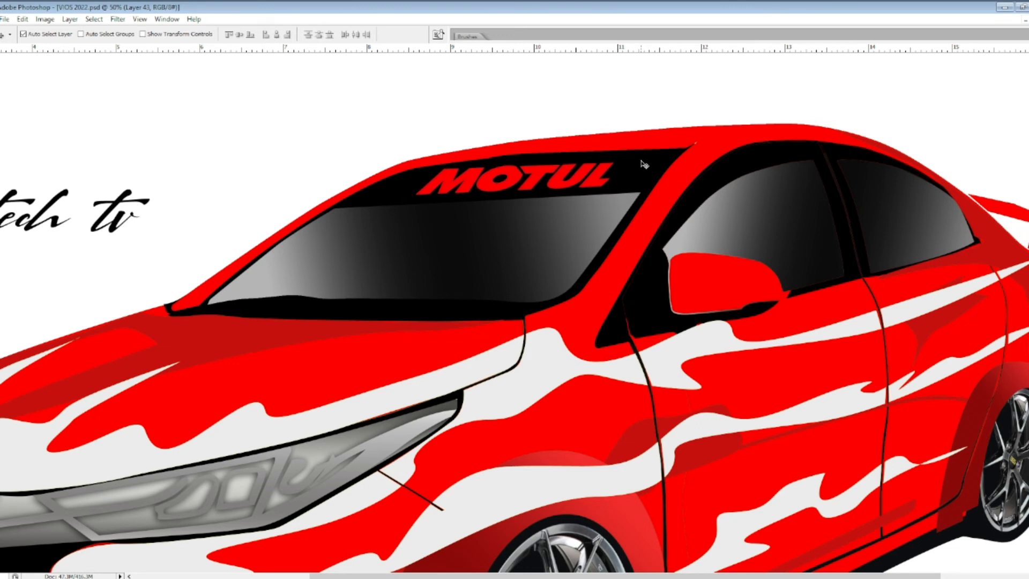
pyautogui.scroll(-2, 644, 164)
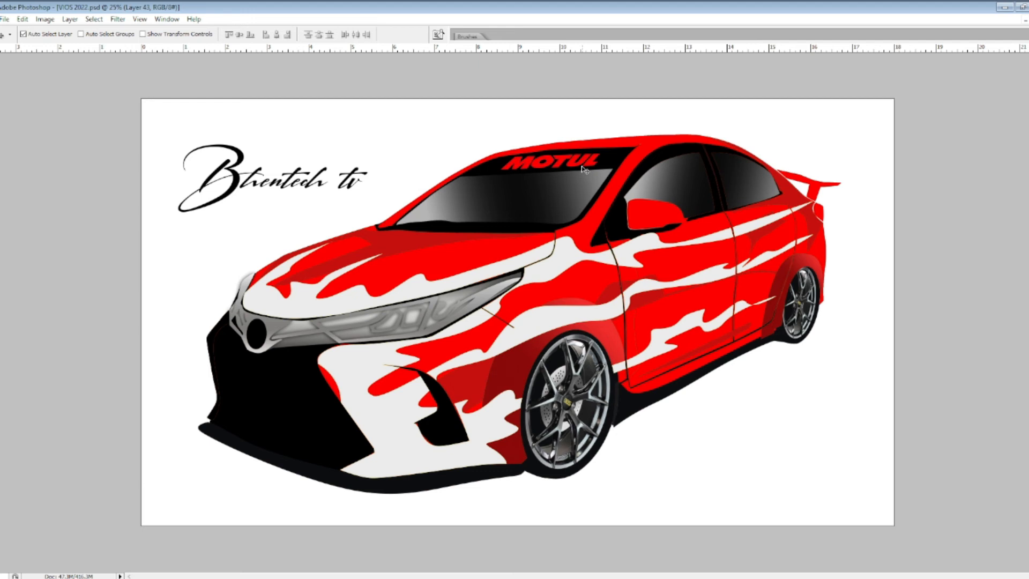
# - Load the MOTUL logo's outline as a selection and add a new layer above the logo's layer
pyautogui.press('Tab')
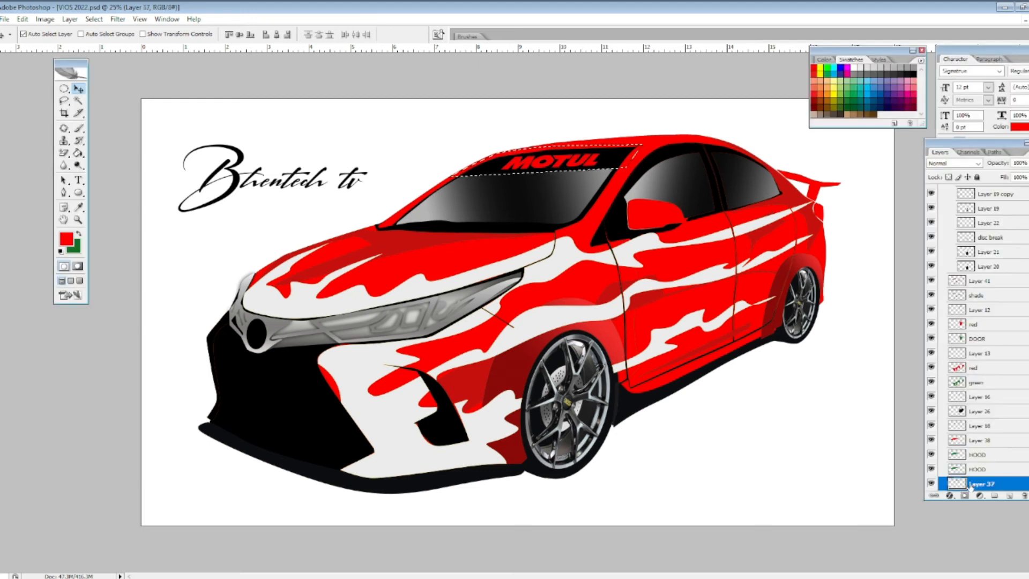
pyautogui.click(562, 163)
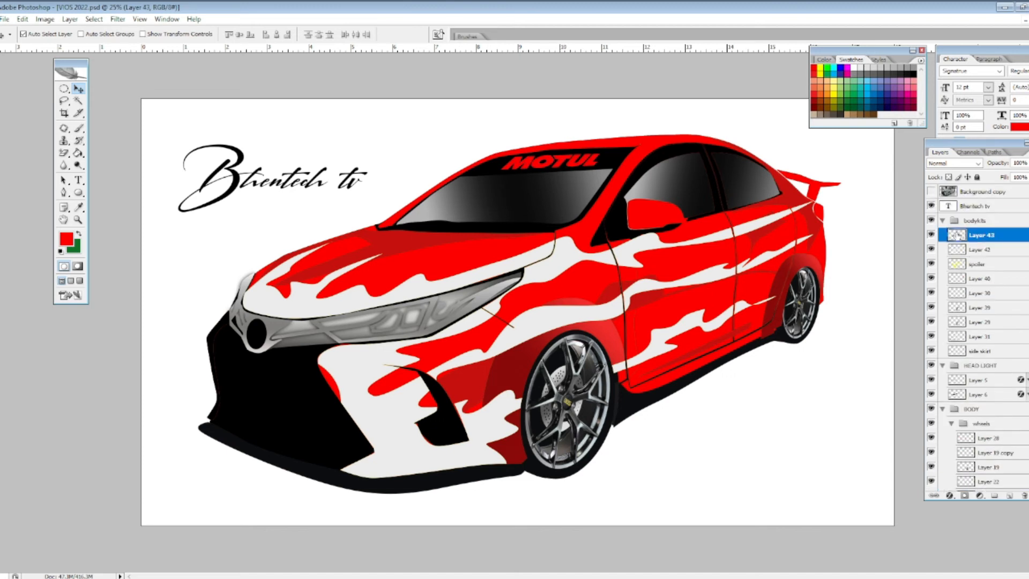
pyautogui.keyDown('ctrl'); pyautogui.click(957, 235); pyautogui.keyUp('ctrl')
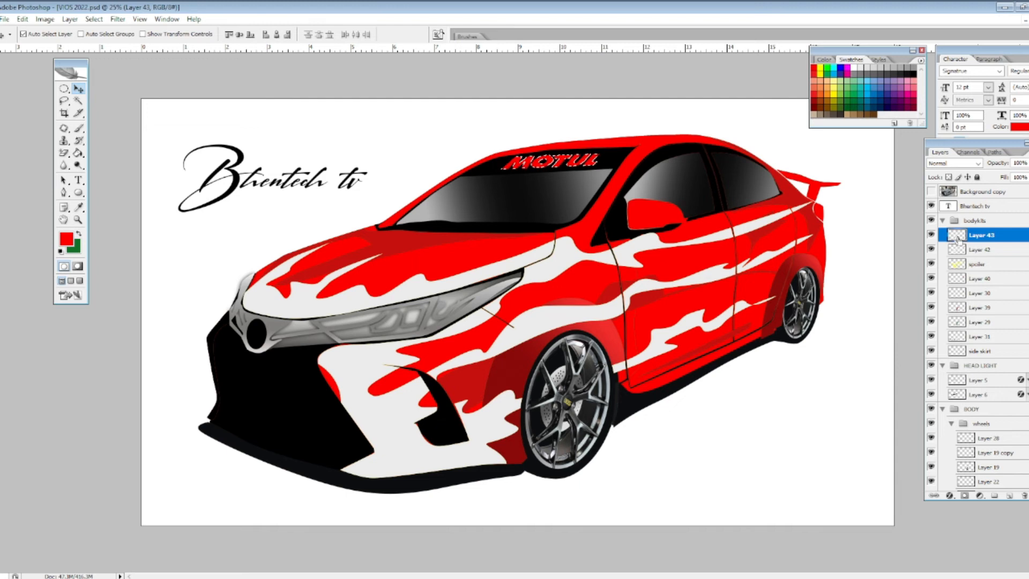
pyautogui.click(1010, 495)
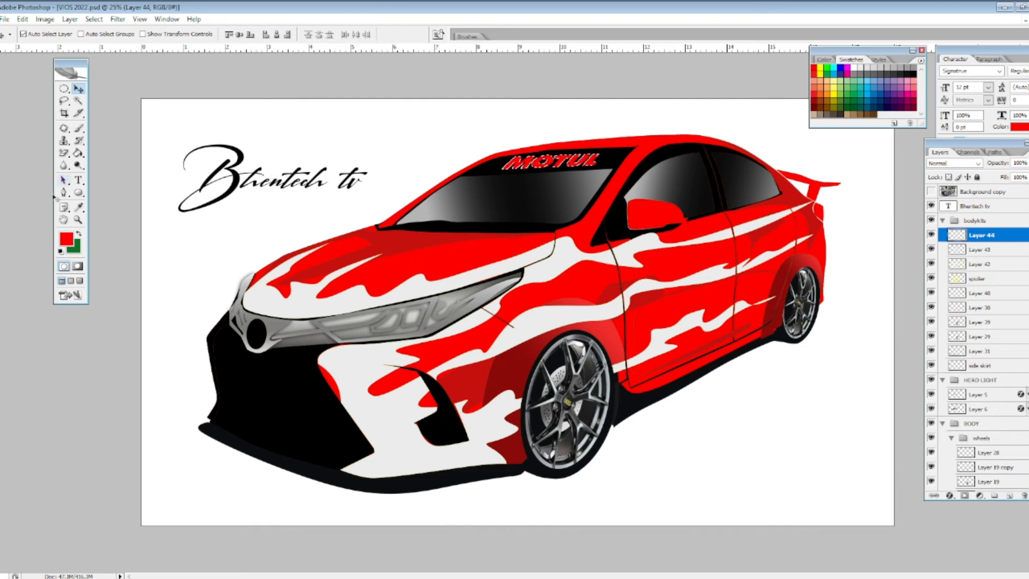
# - Fill the MOTUL lettering selection with white on the new layer using the Paint Bucket, and deselect
pyautogui.click(78, 153)
pyautogui.click(61, 250)
pyautogui.click(79, 233)
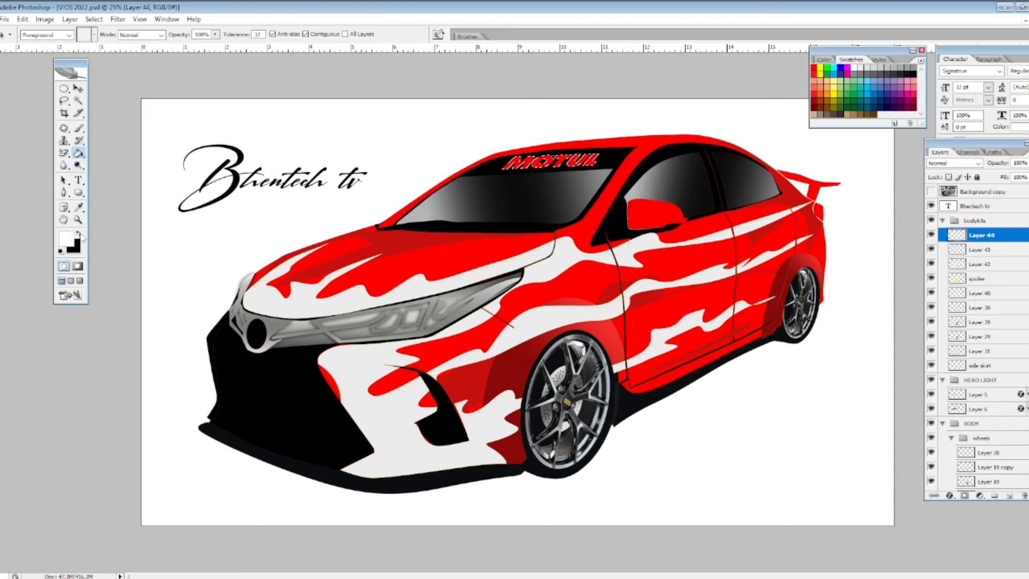
pyautogui.click(539, 138)
pyautogui.hotkey('ctrl', 'd')
pyautogui.hotkey('ctrl', '-')
pyautogui.hotkey('ctrl', '-')
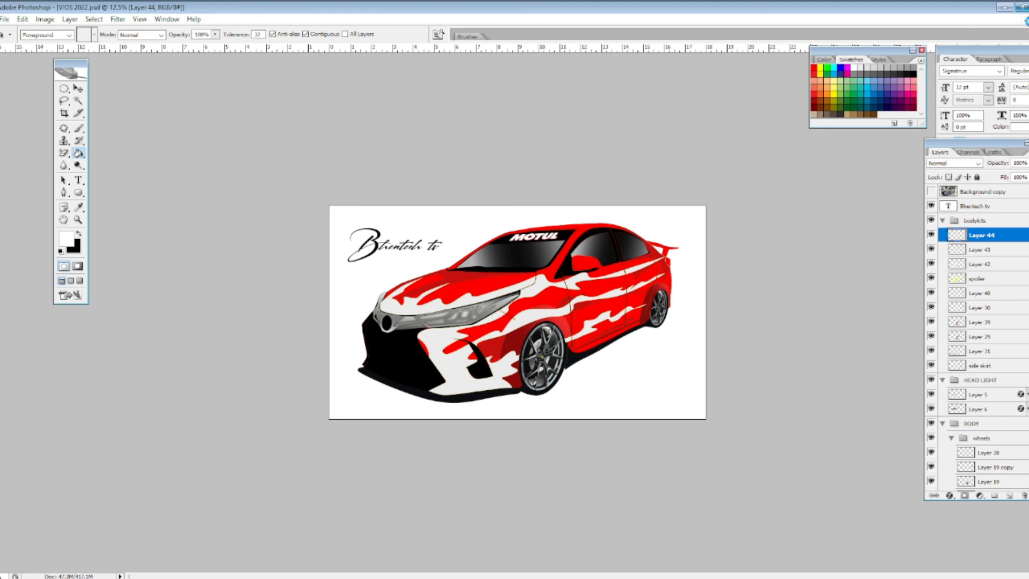
pyautogui.click(1005, 8)
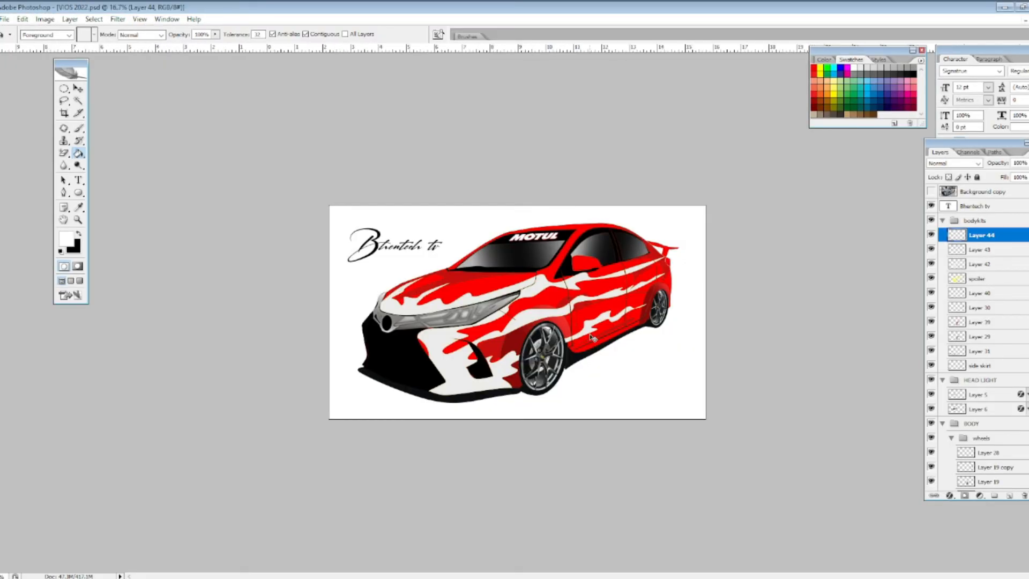
pyautogui.hotkey('ctrl', '+')
pyautogui.moveTo(679, 578)
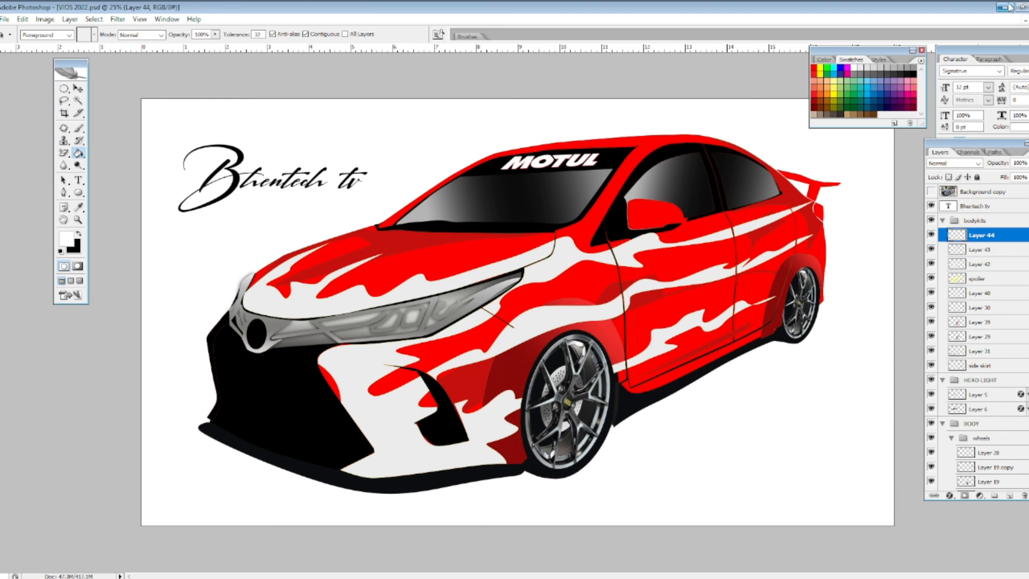
# - Show the grille detail layer (Layer 4) in the BUMPER group, keeping the black Layer 7 beneath it visible
pyautogui.press('v')
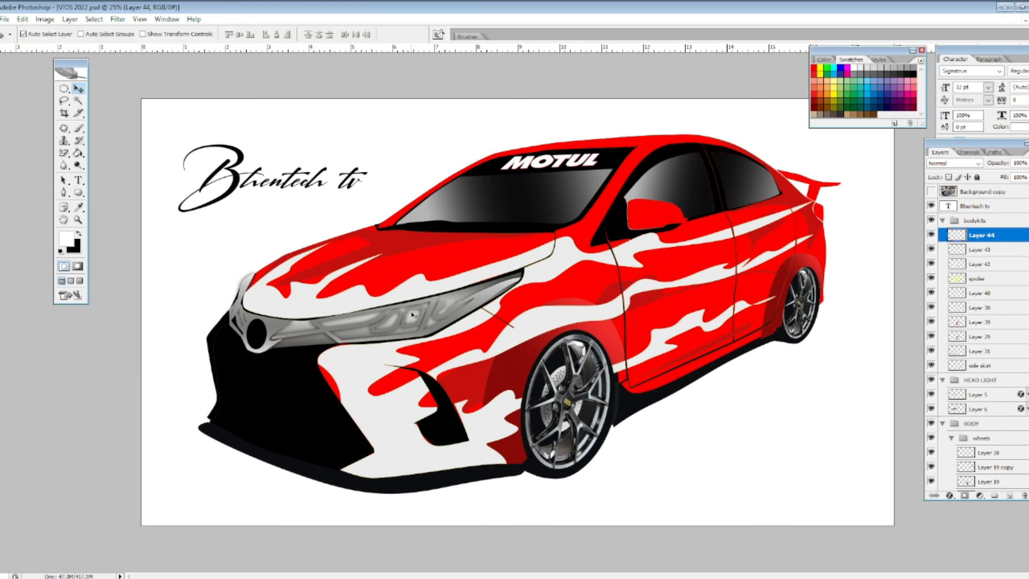
pyautogui.click(311, 433)
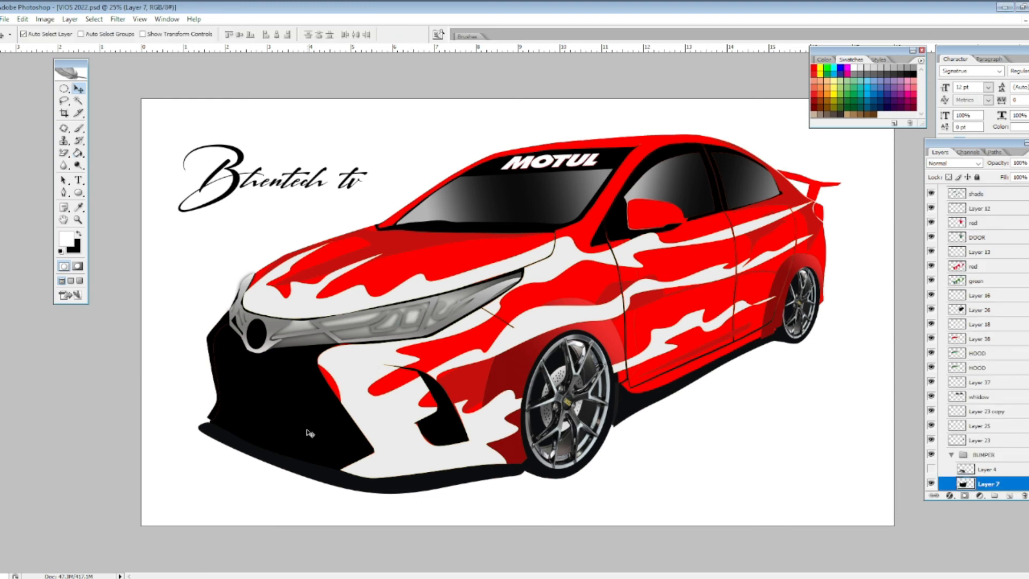
pyautogui.click(931, 484)
pyautogui.click(931, 469)
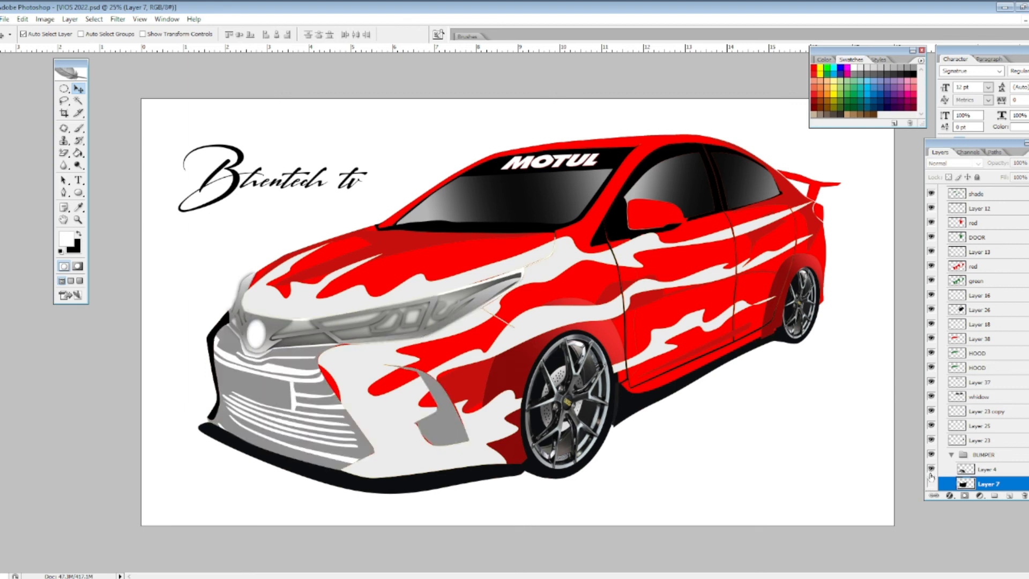
pyautogui.click(931, 483)
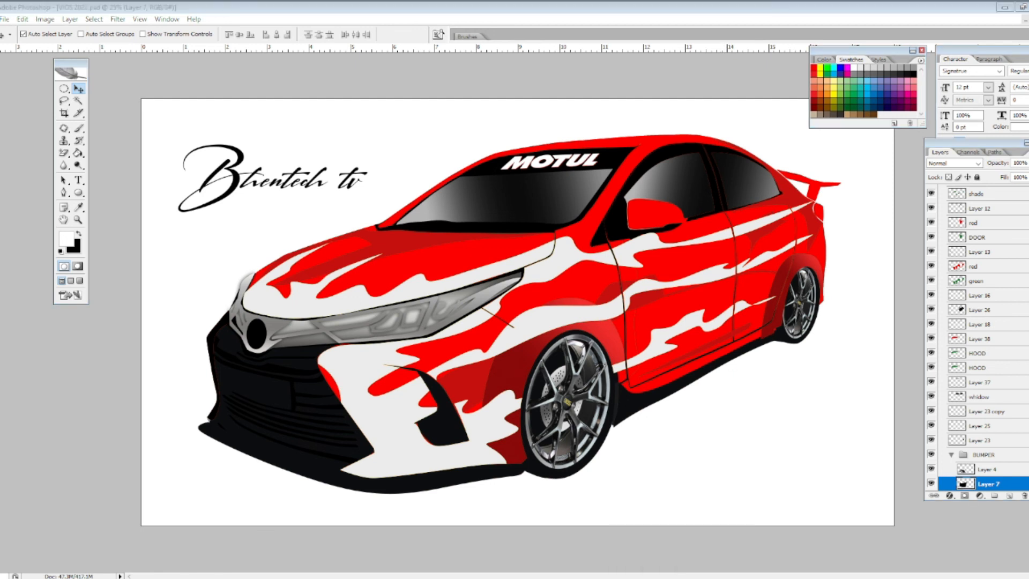
pyautogui.click(1004, 7)
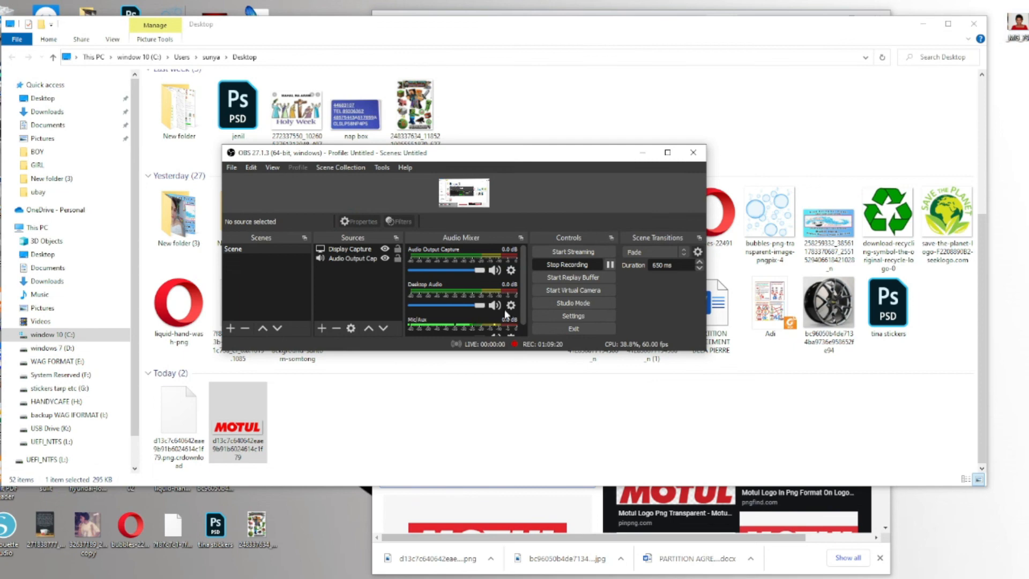
pyautogui.click(567, 264)
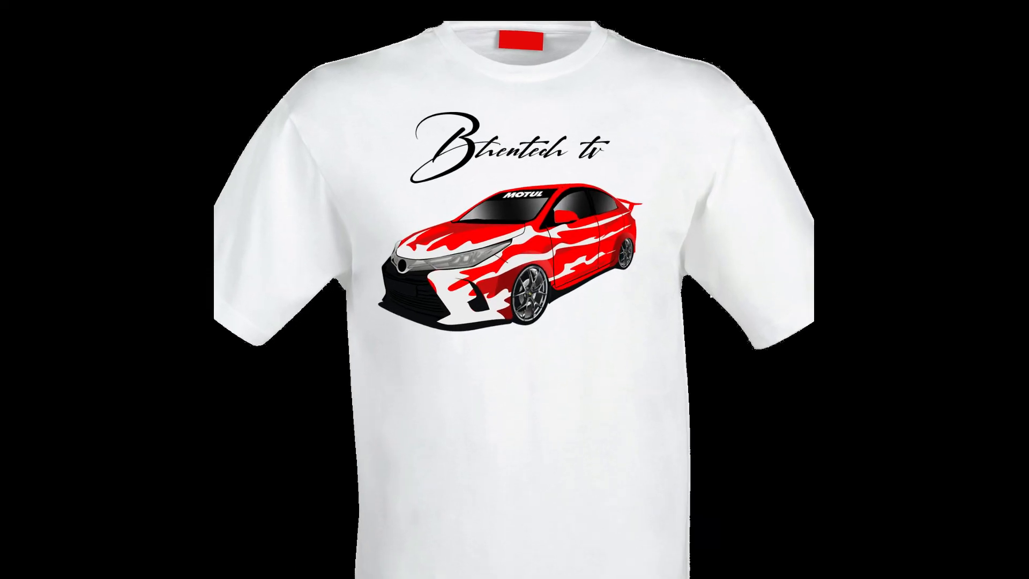